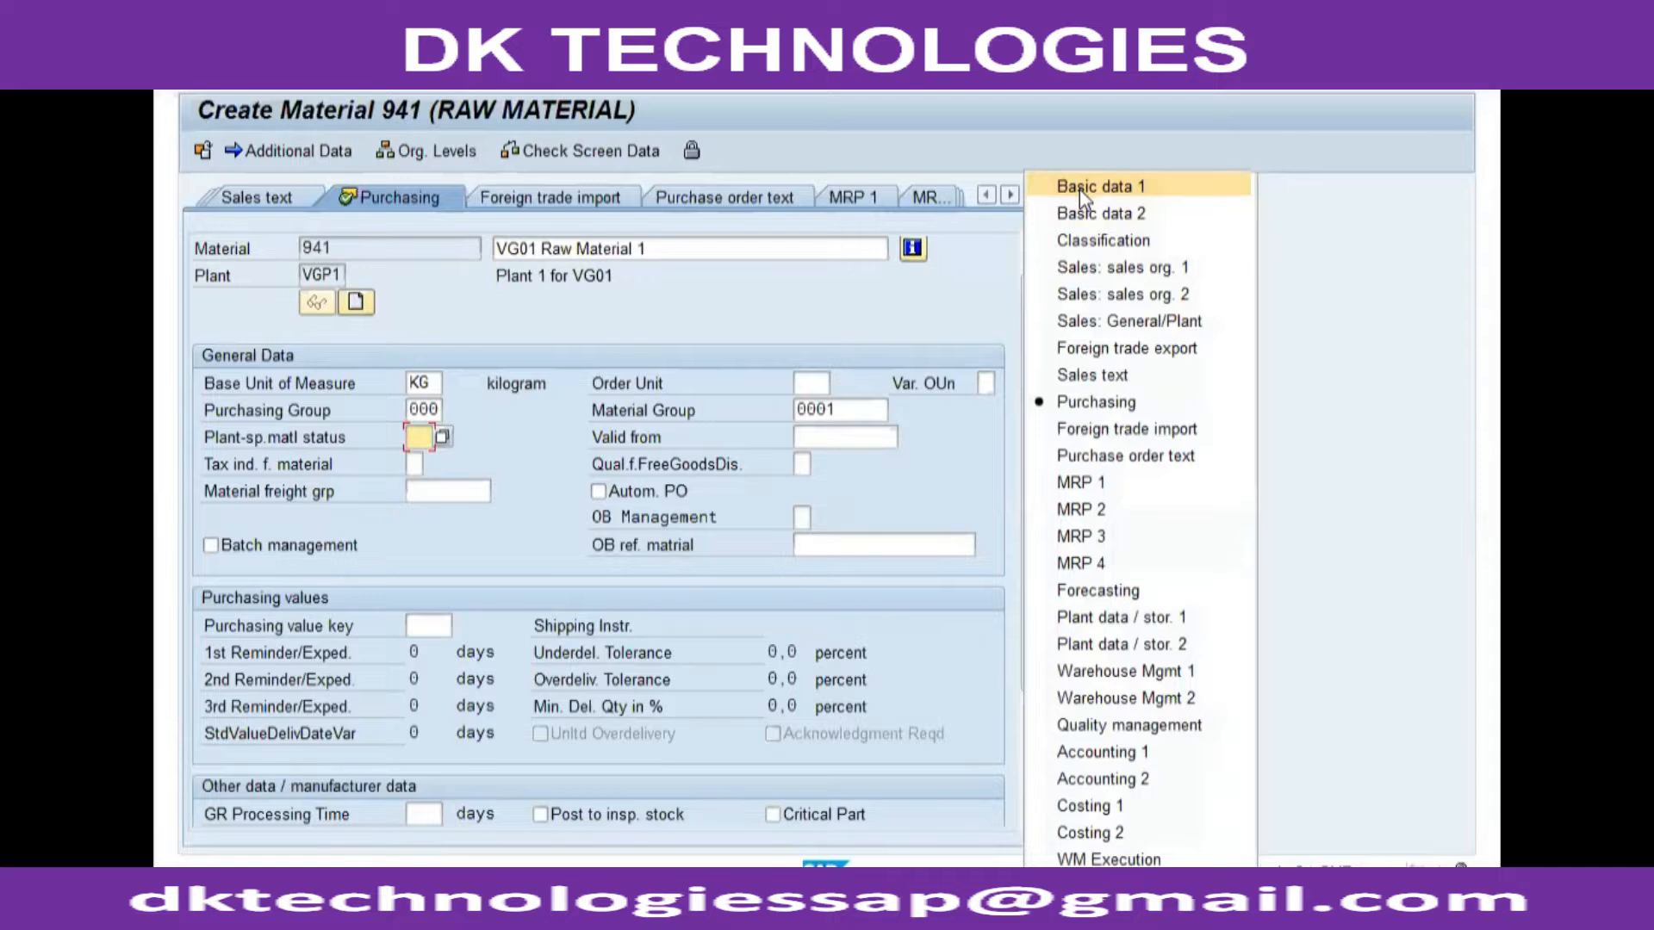
- Check the cross-plant material status field in the Basic data 1 view and return to the Purchasing view
left_click(400, 483)
left_click(1041, 203)
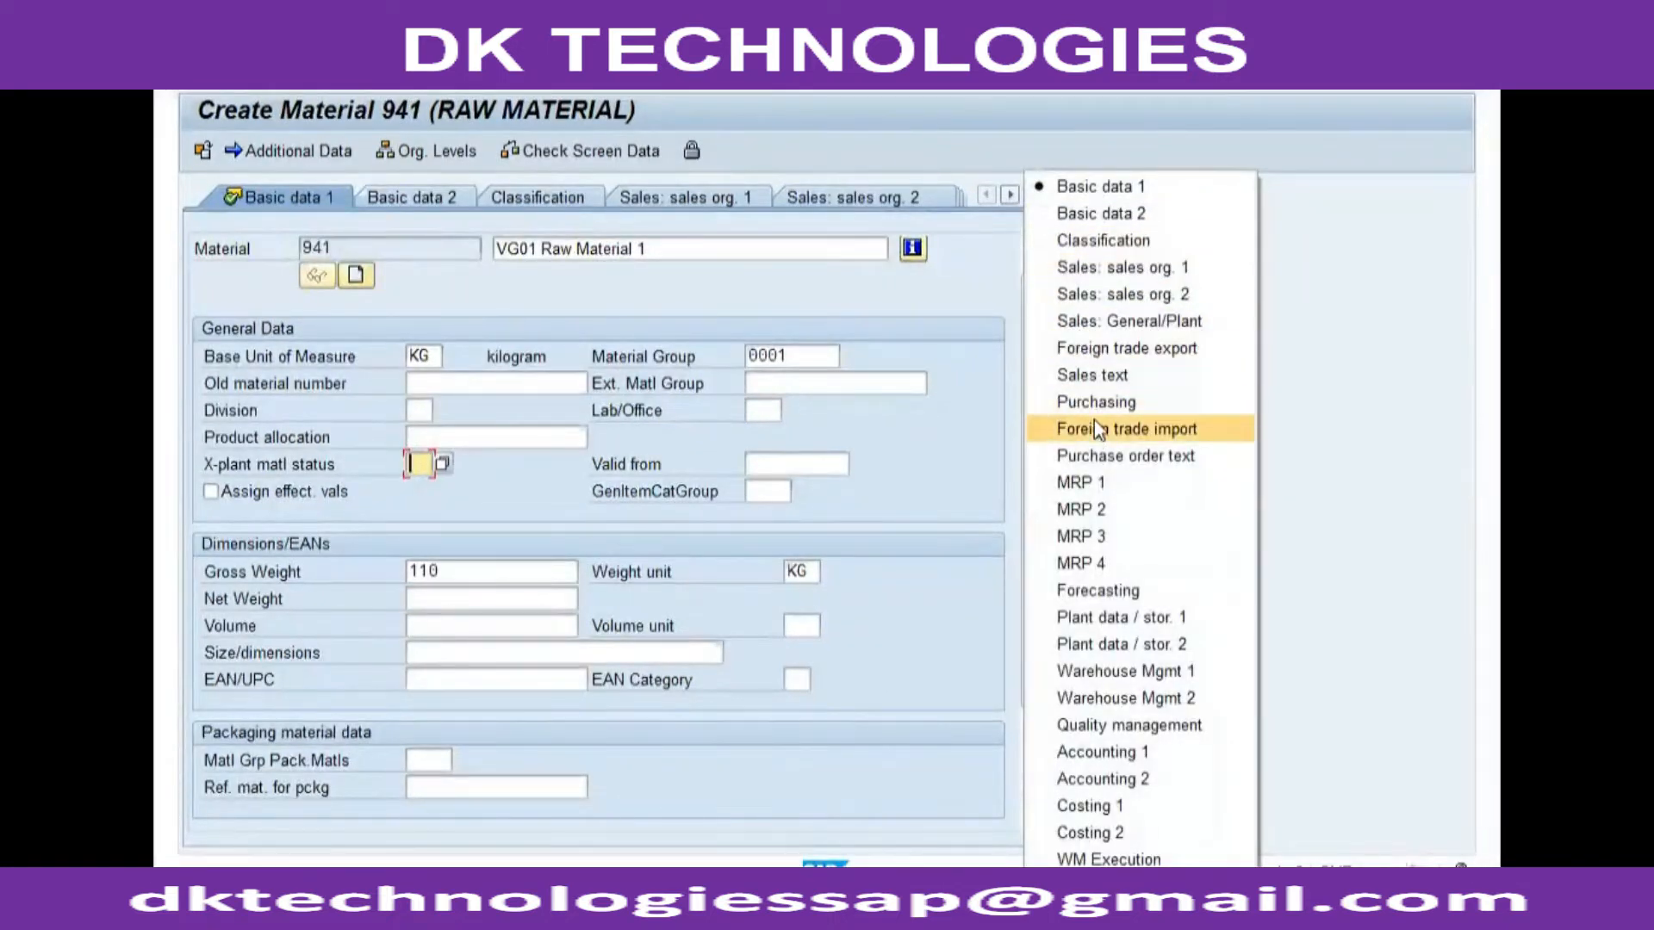
left_click(1096, 402)
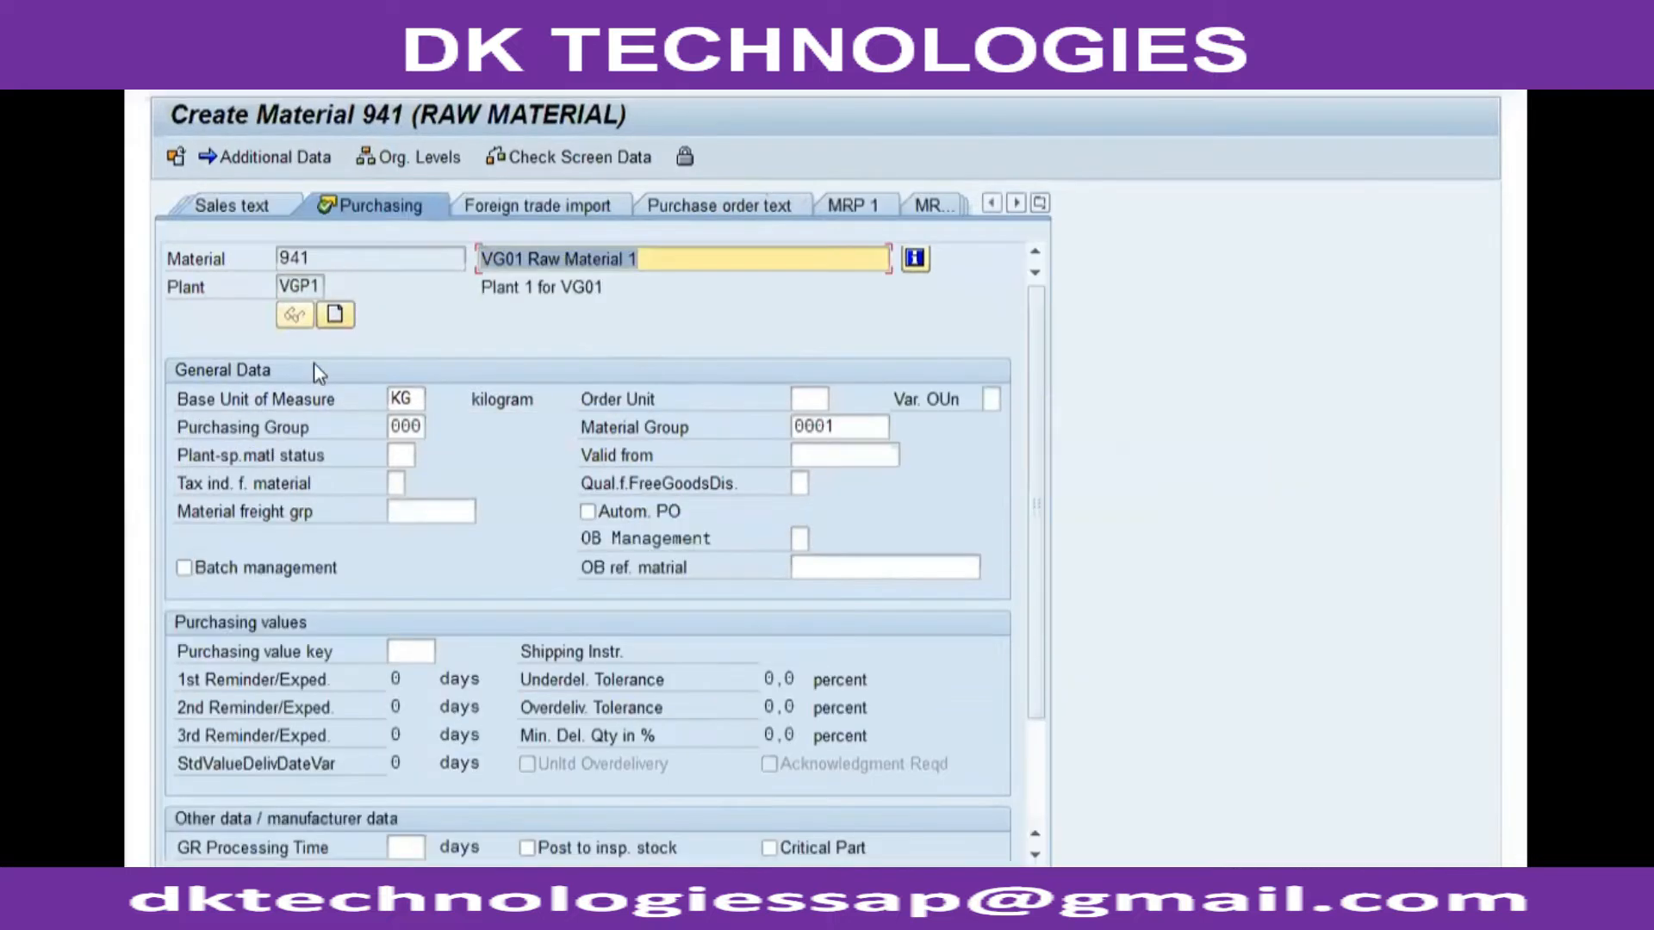
- Review the available plant-specific material status values and close the list without choosing one
left_click(398, 455)
left_click(426, 455)
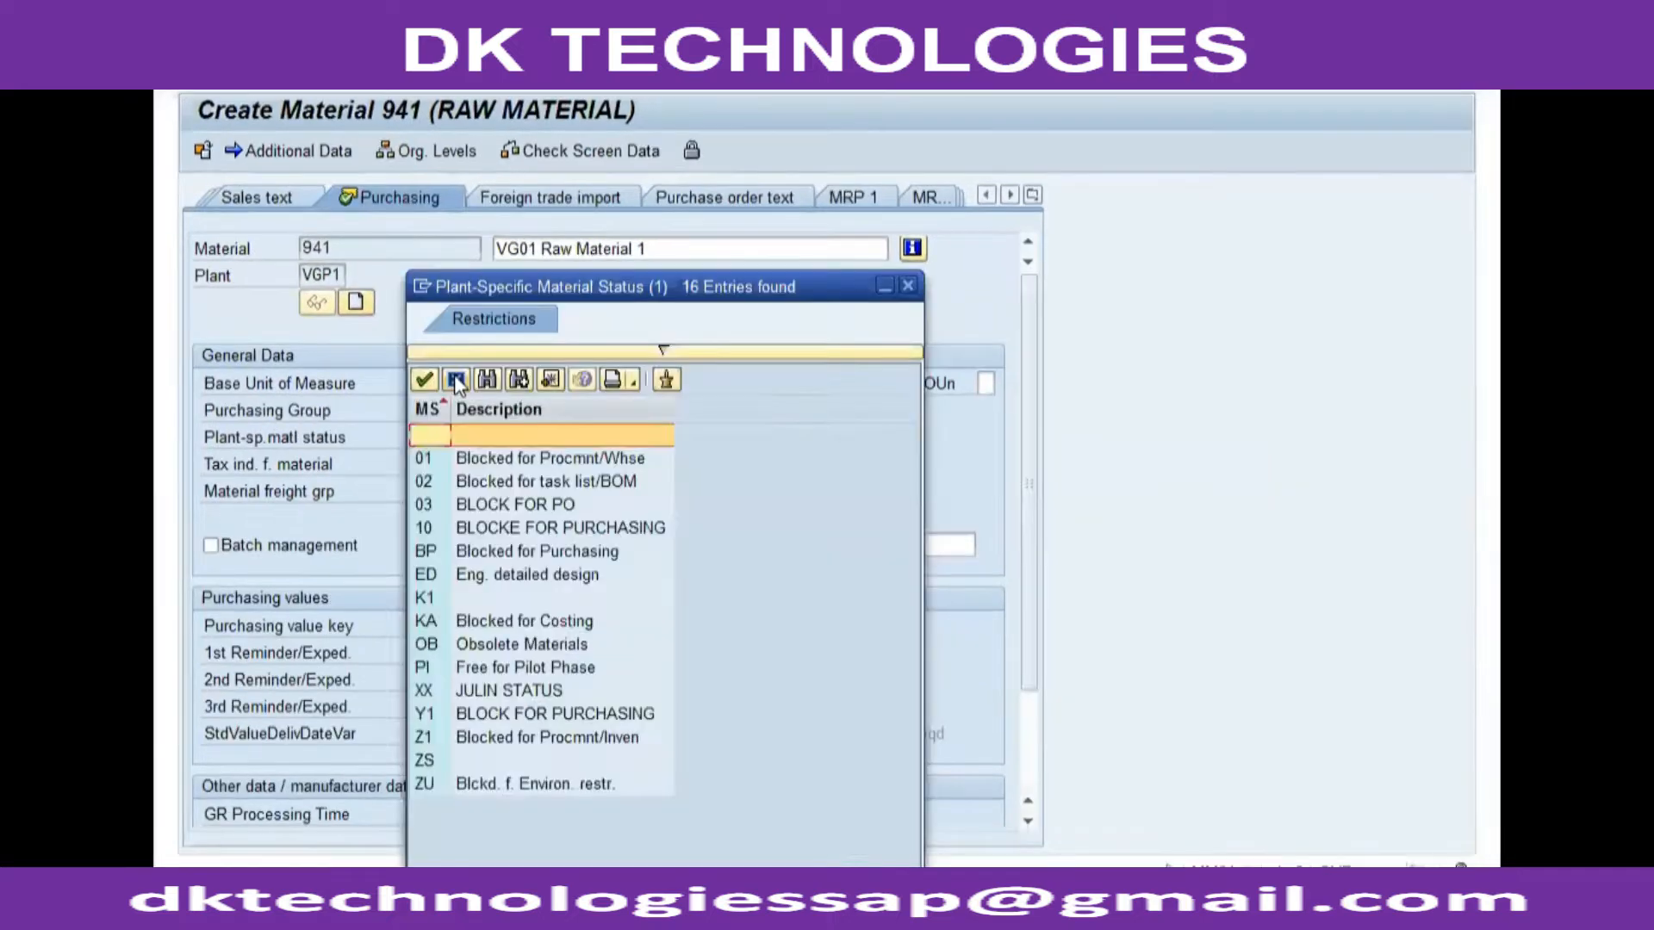
key("Escape")
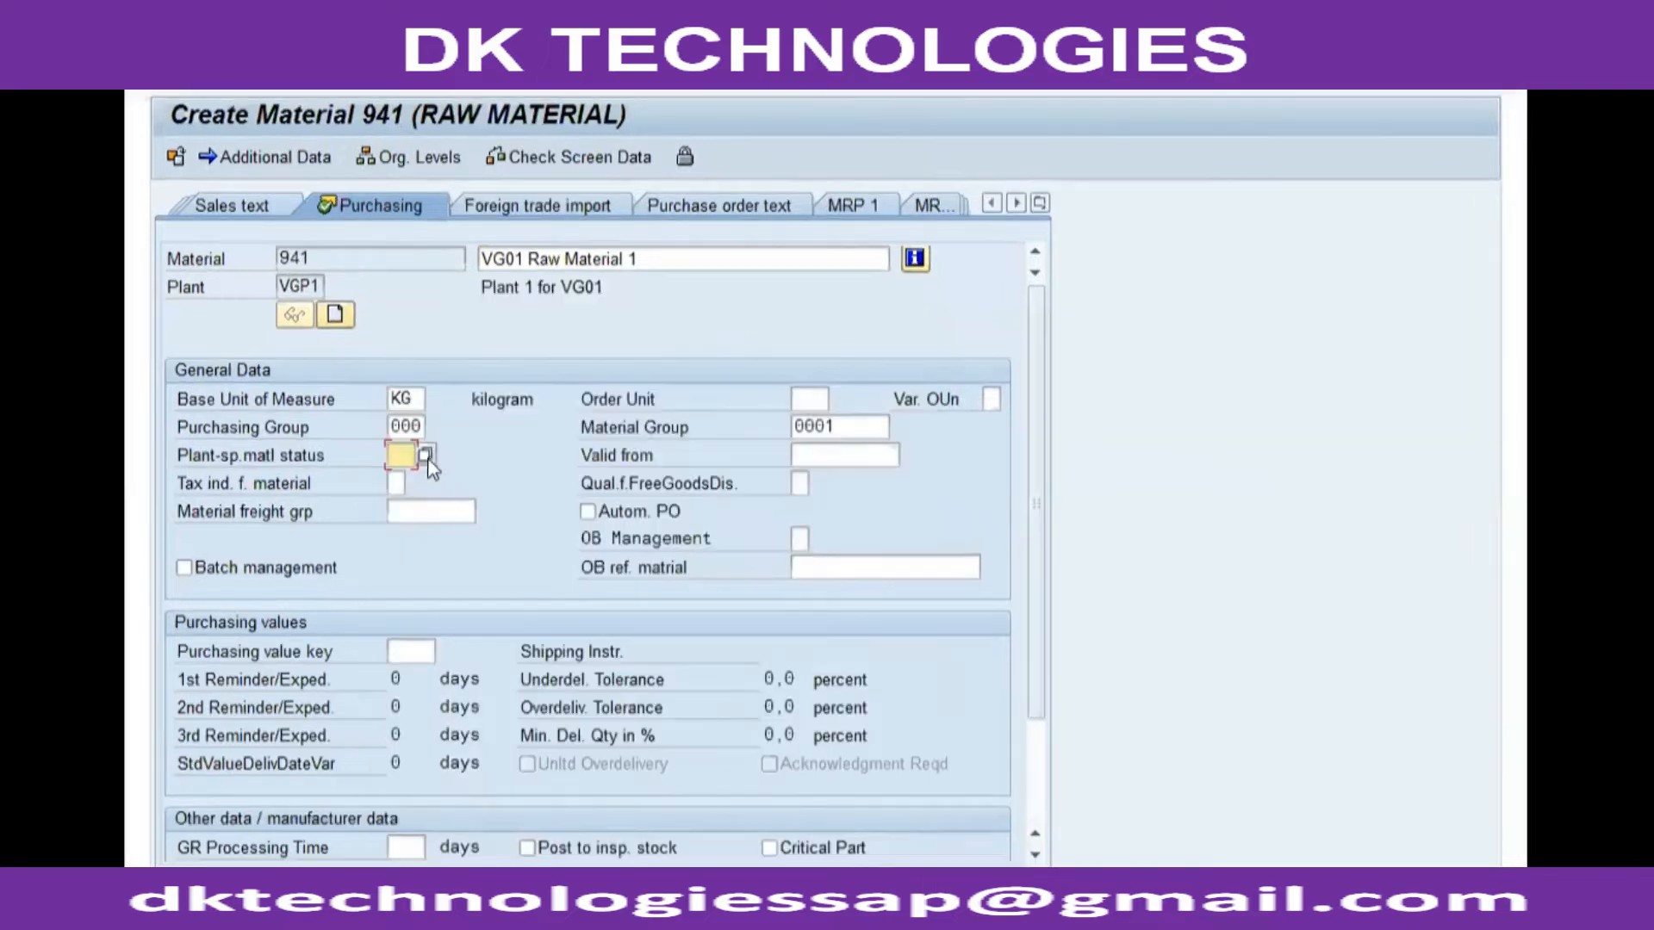
- Inspect the Valid from field and its calendar, leaving the calendar without picking a date
left_click(823, 446)
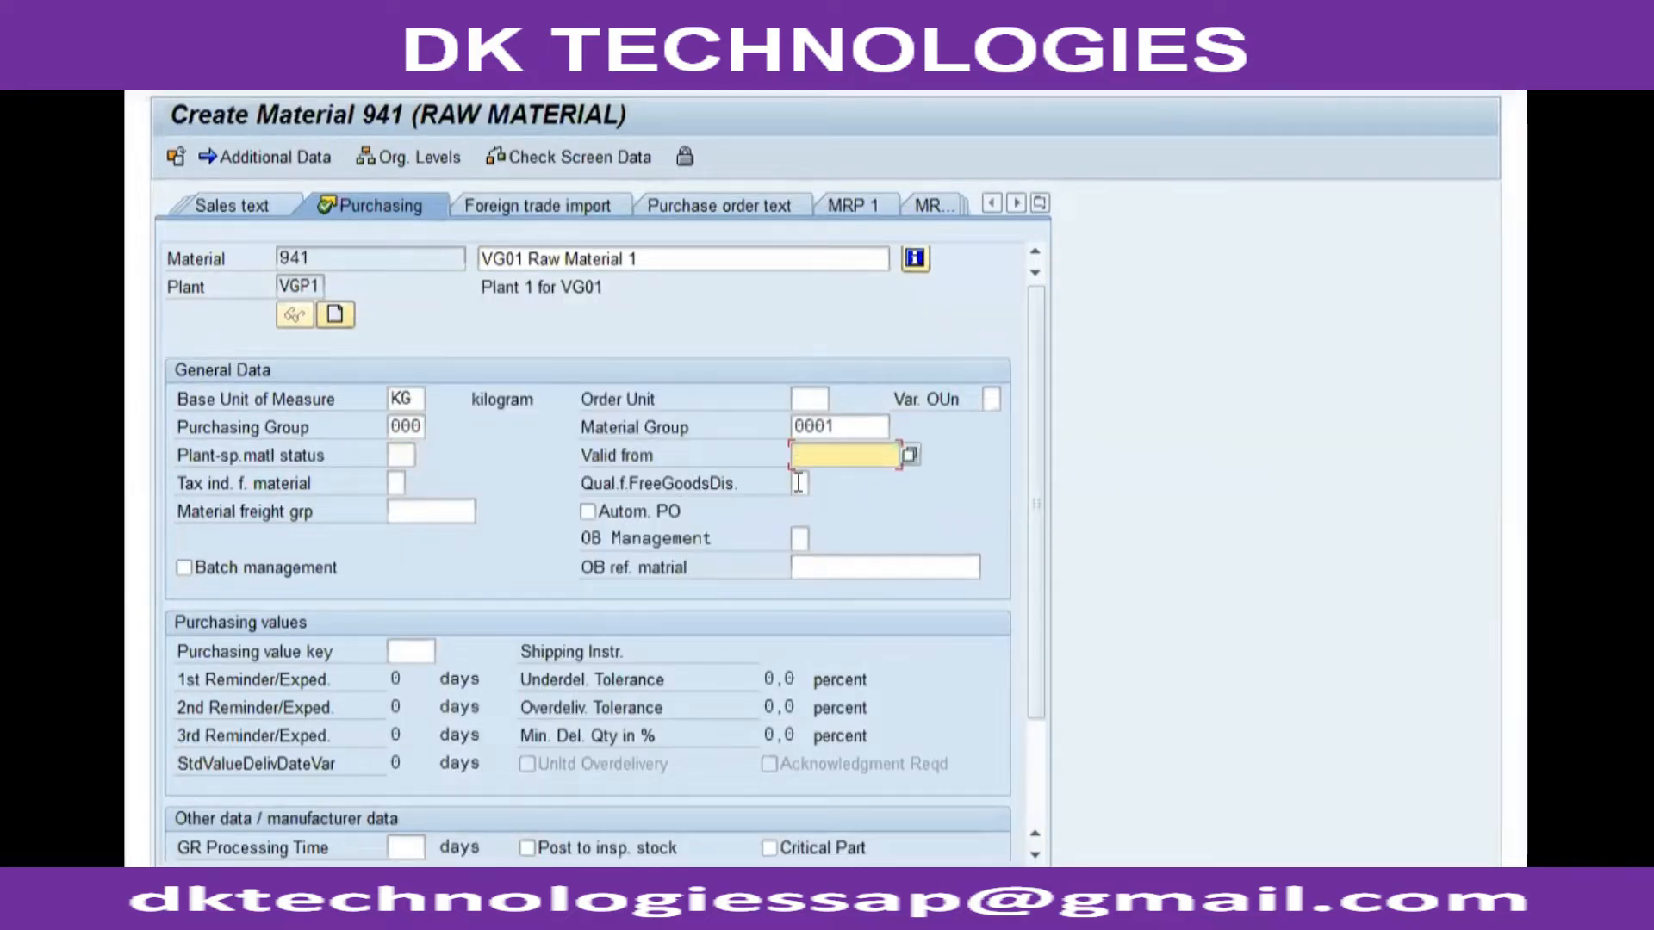
key("Down")
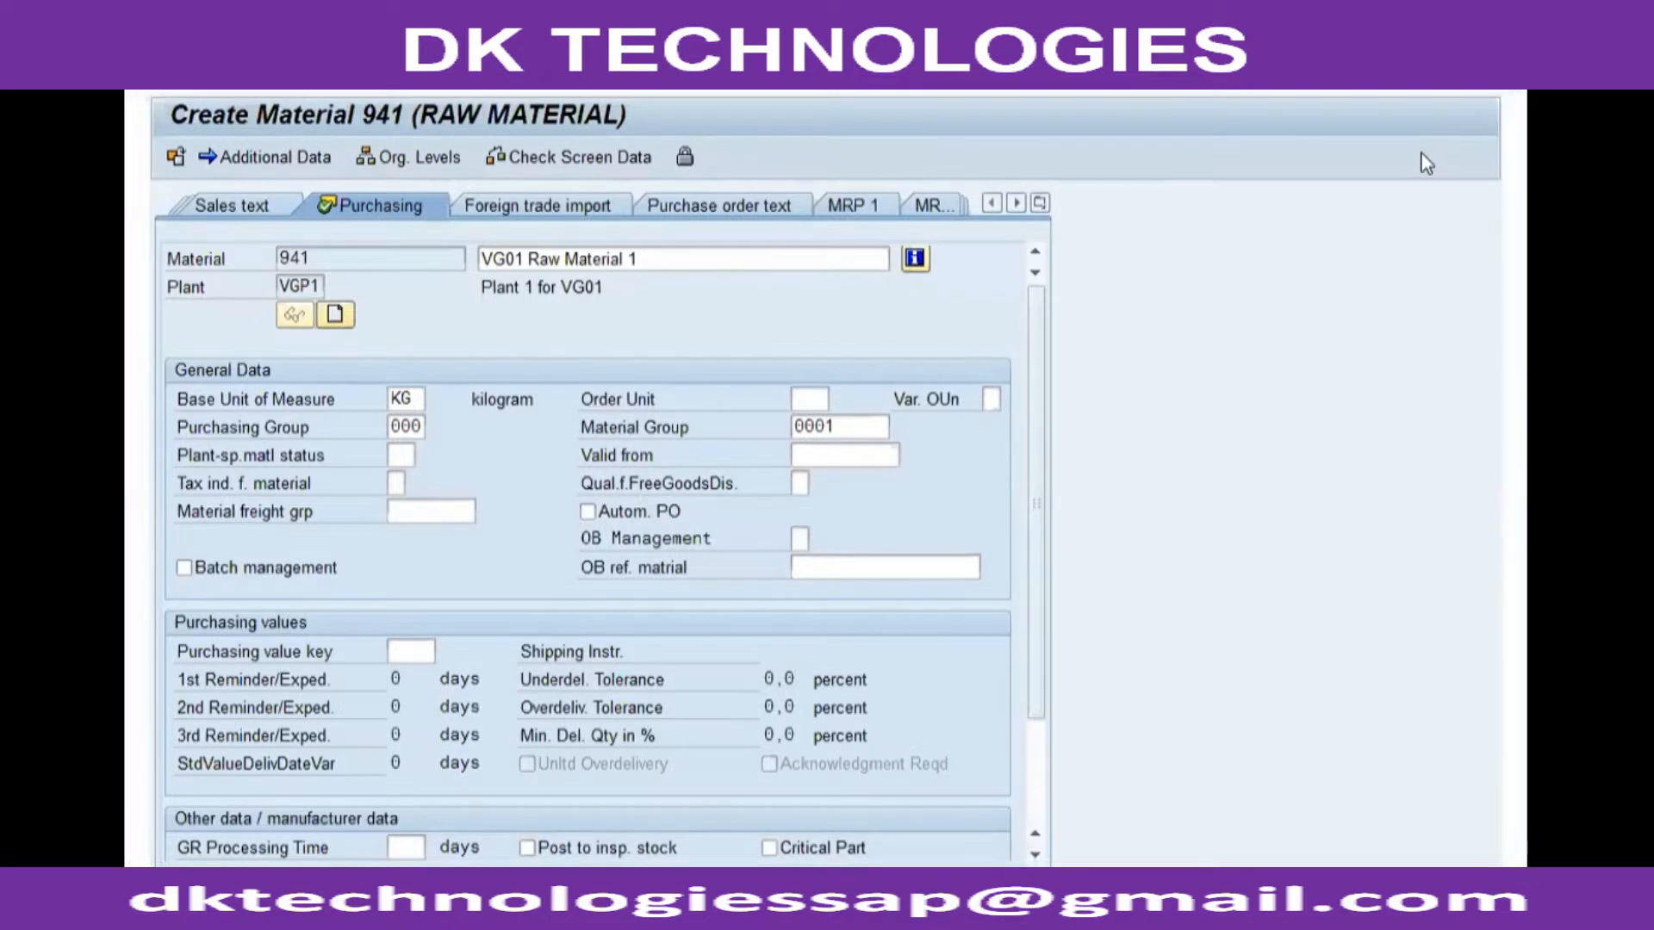
left_click(798, 484)
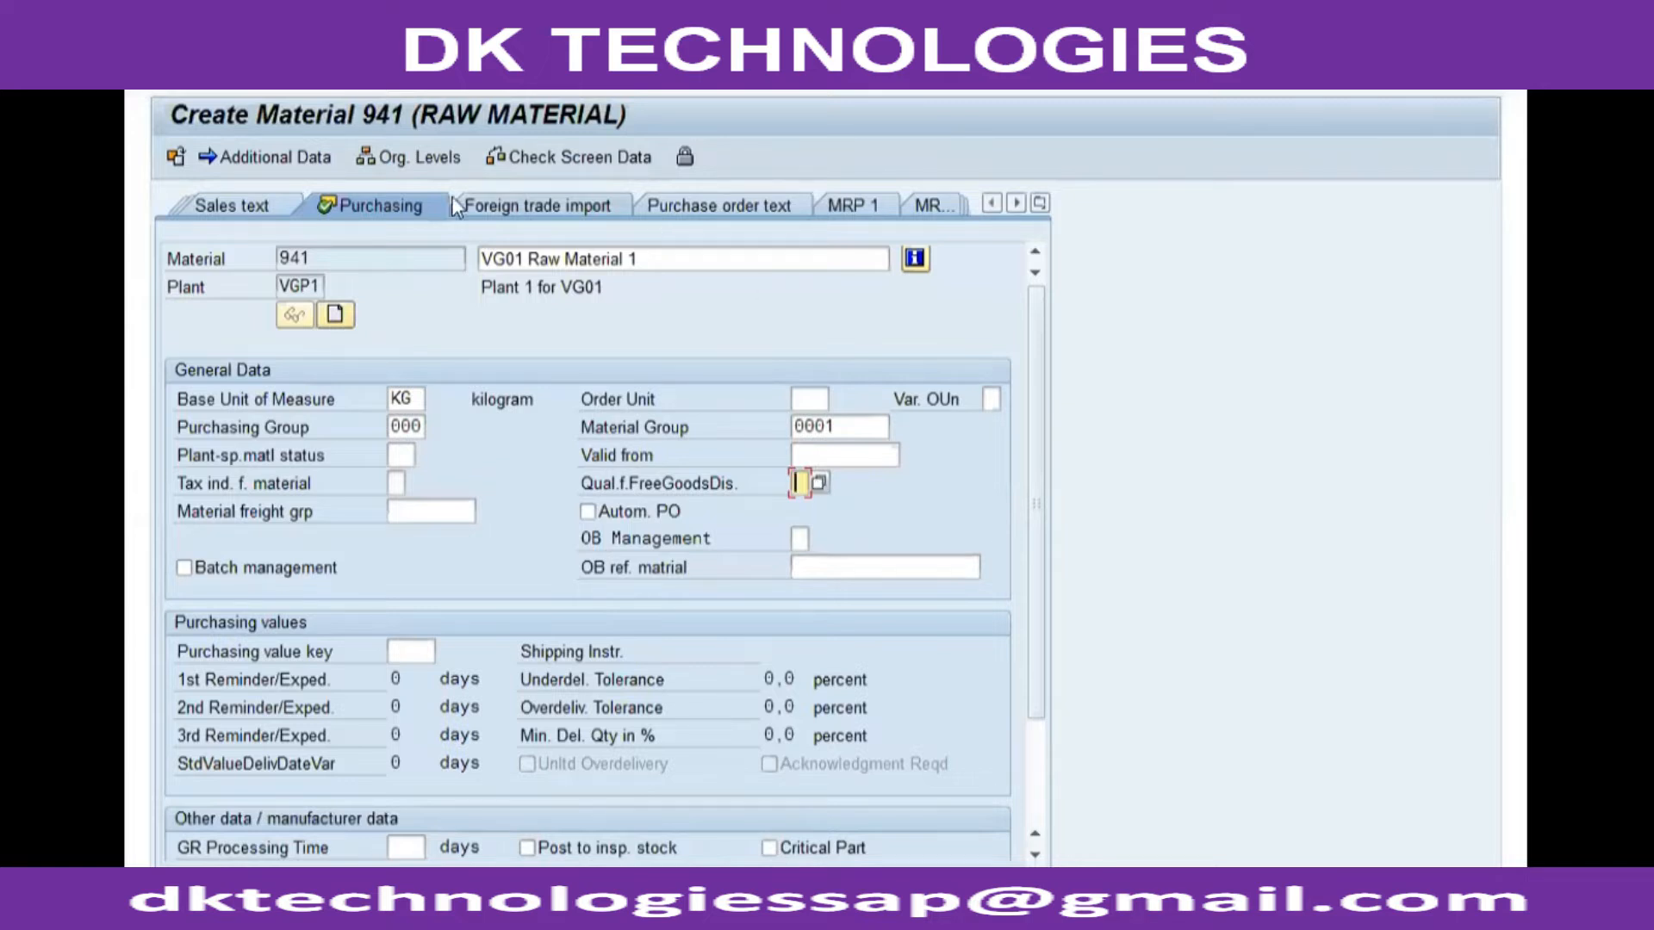
left_click(364, 251)
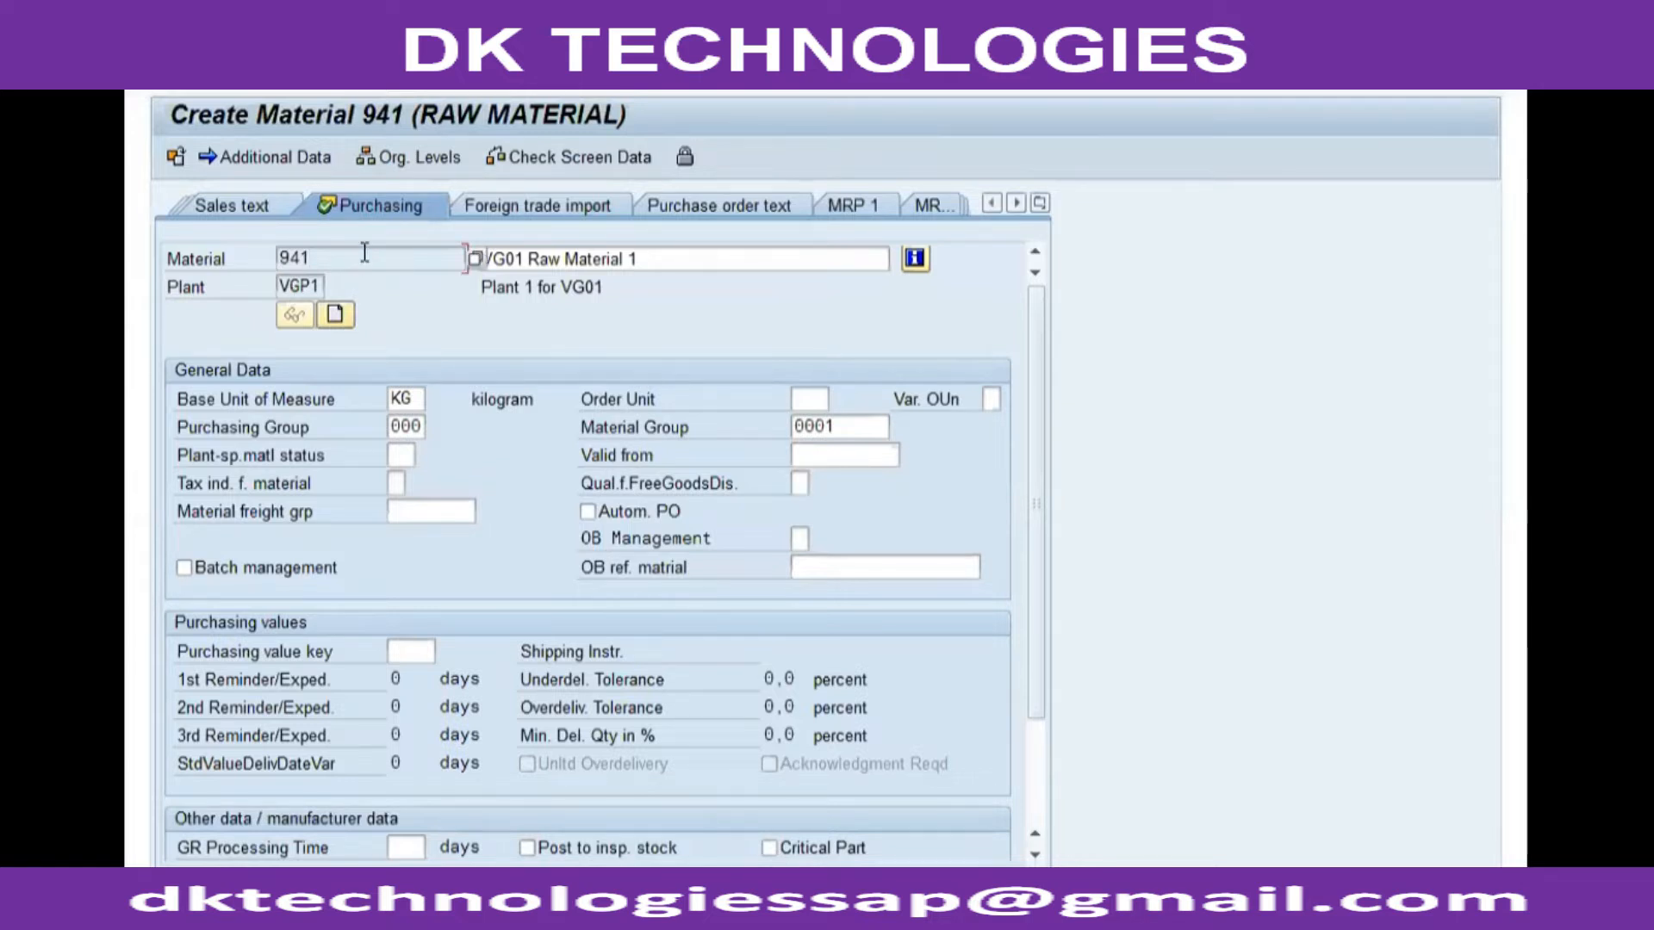
left_click(844, 454)
left_click(915, 454)
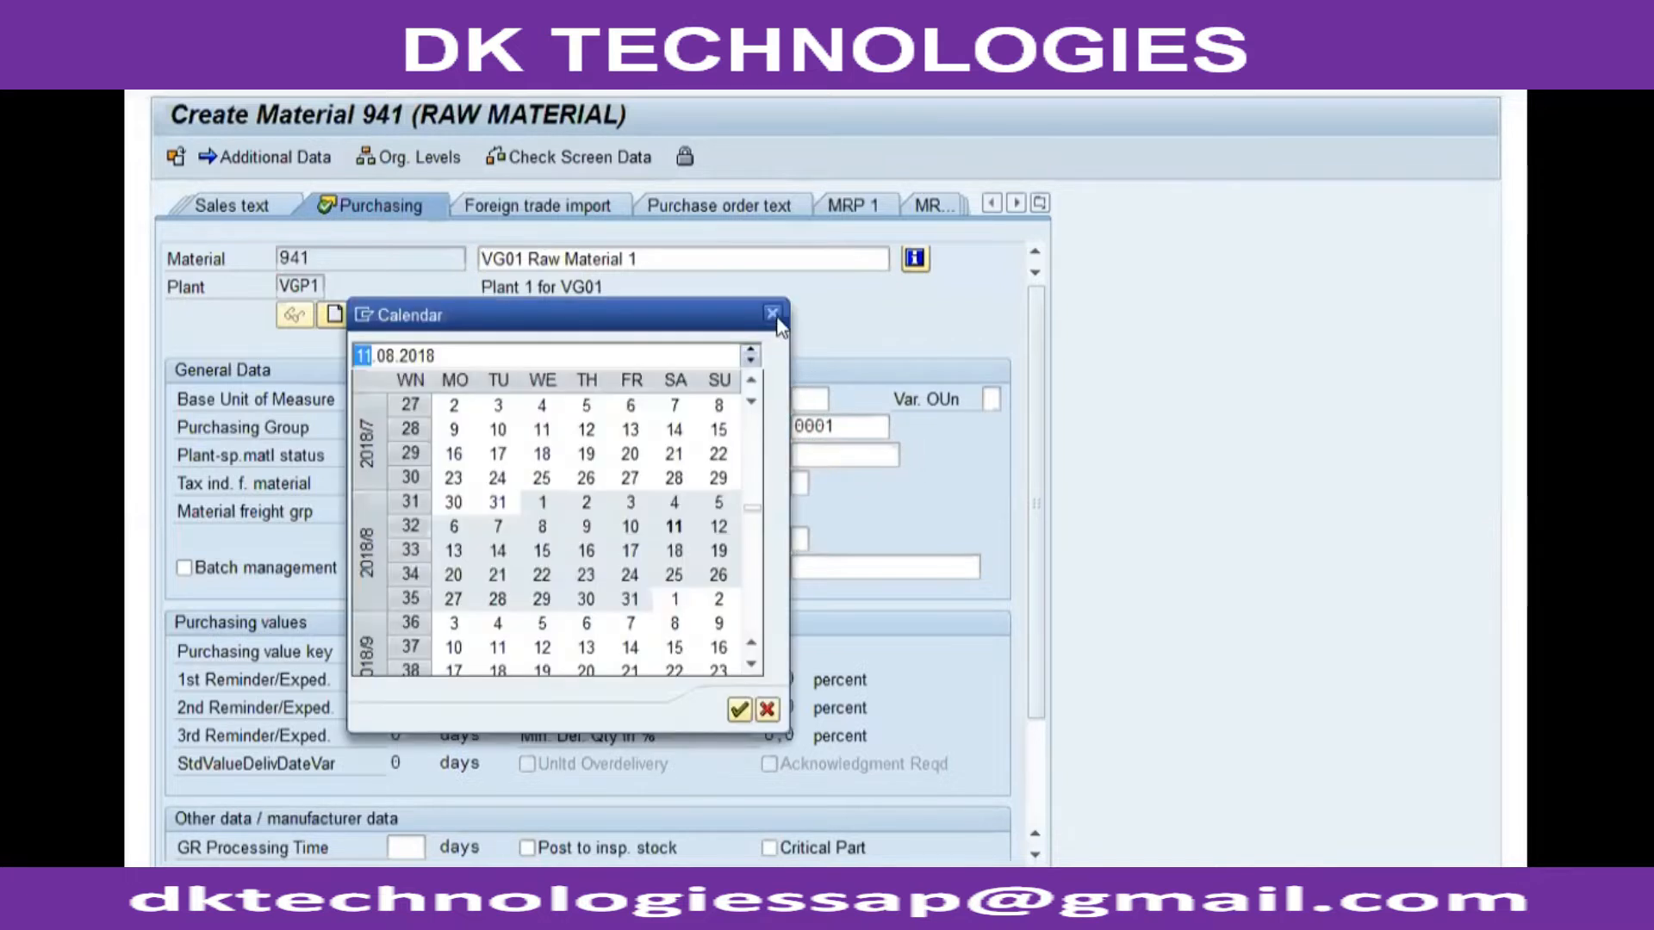
left_click(773, 315)
- Review the discount-in-kind eligibility options for purchasing and sales in the Qual.f.FreeGoodsDis. field
left_click(801, 484)
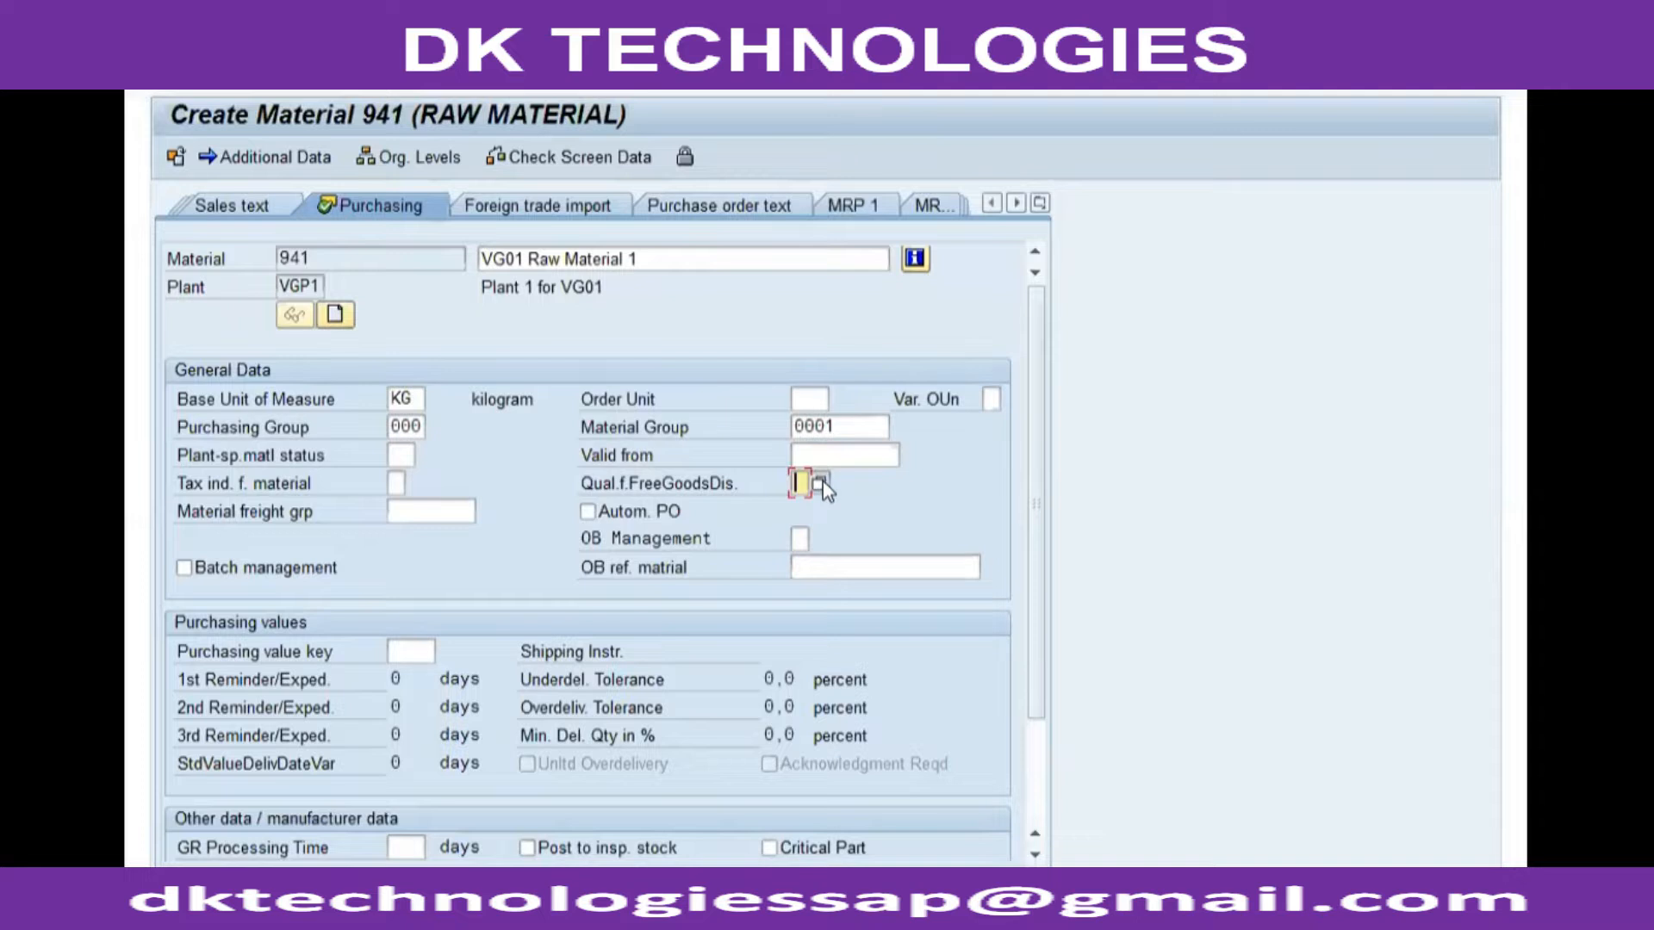
left_click(804, 481)
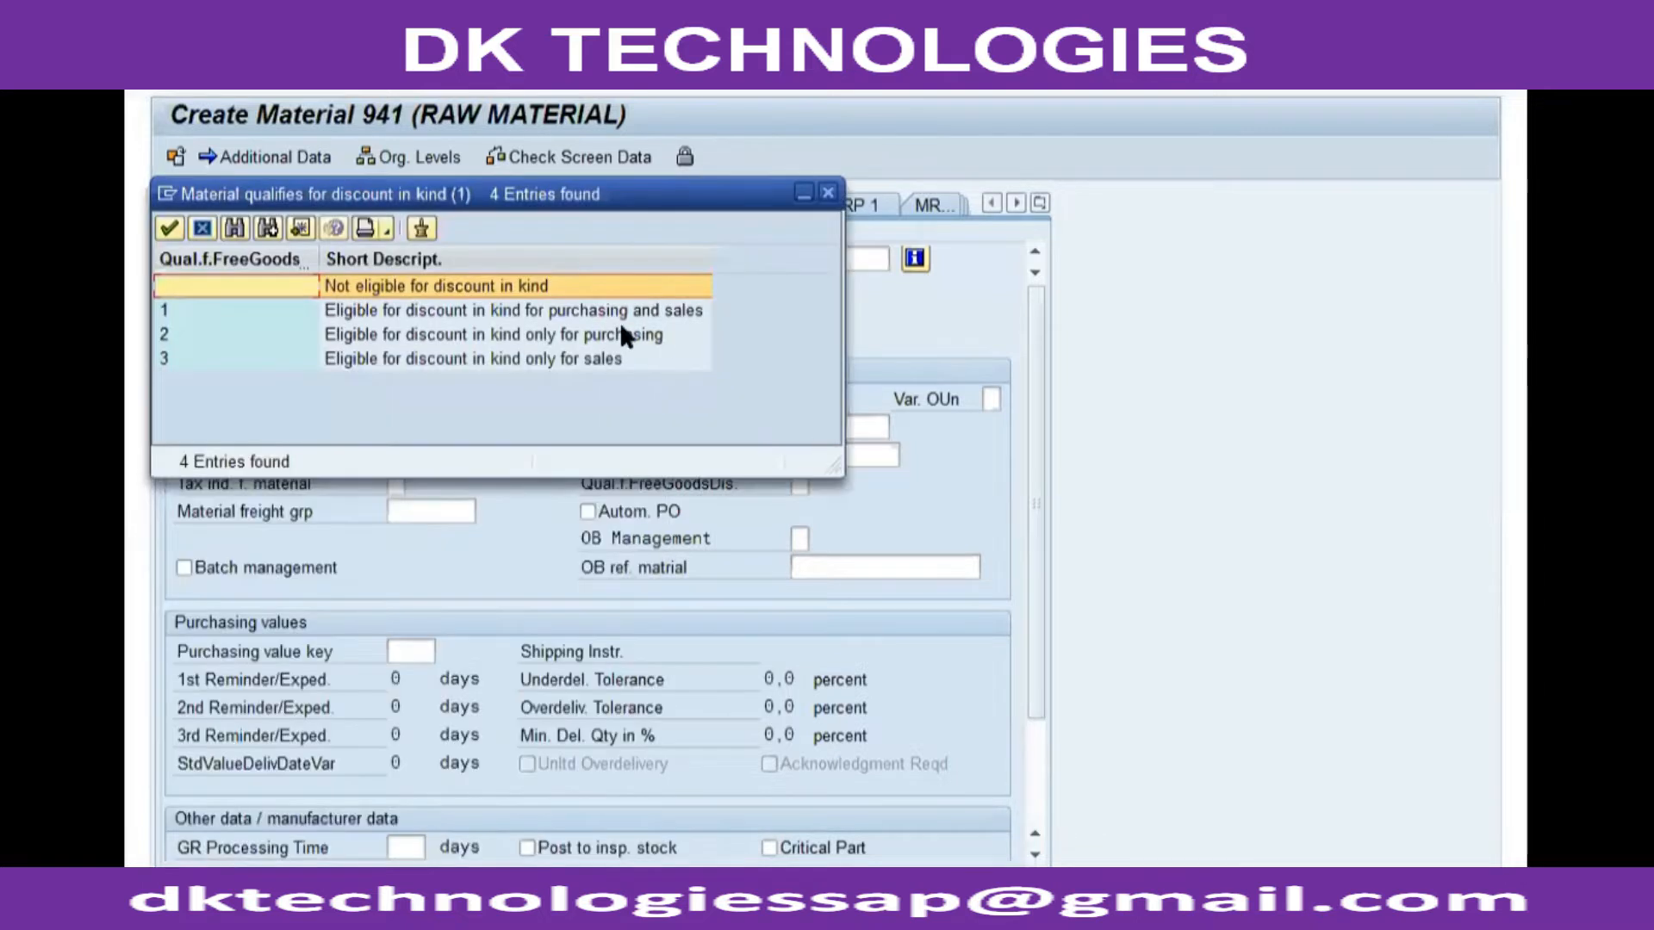
left_click(574, 335)
left_click(522, 356)
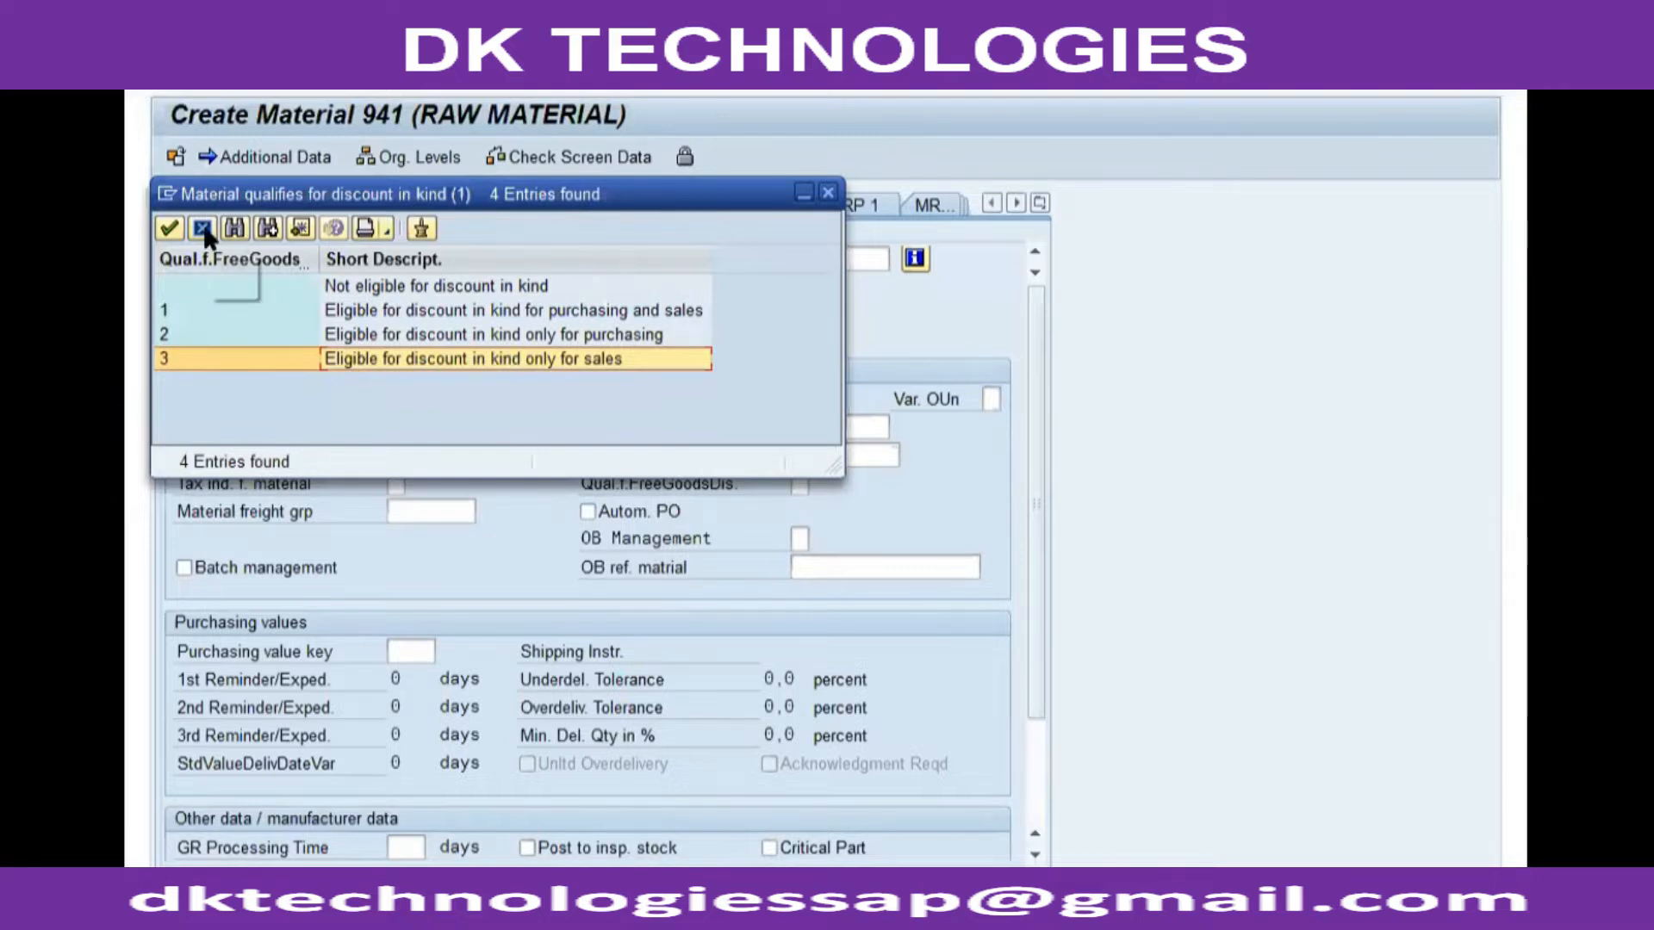
left_click(169, 227)
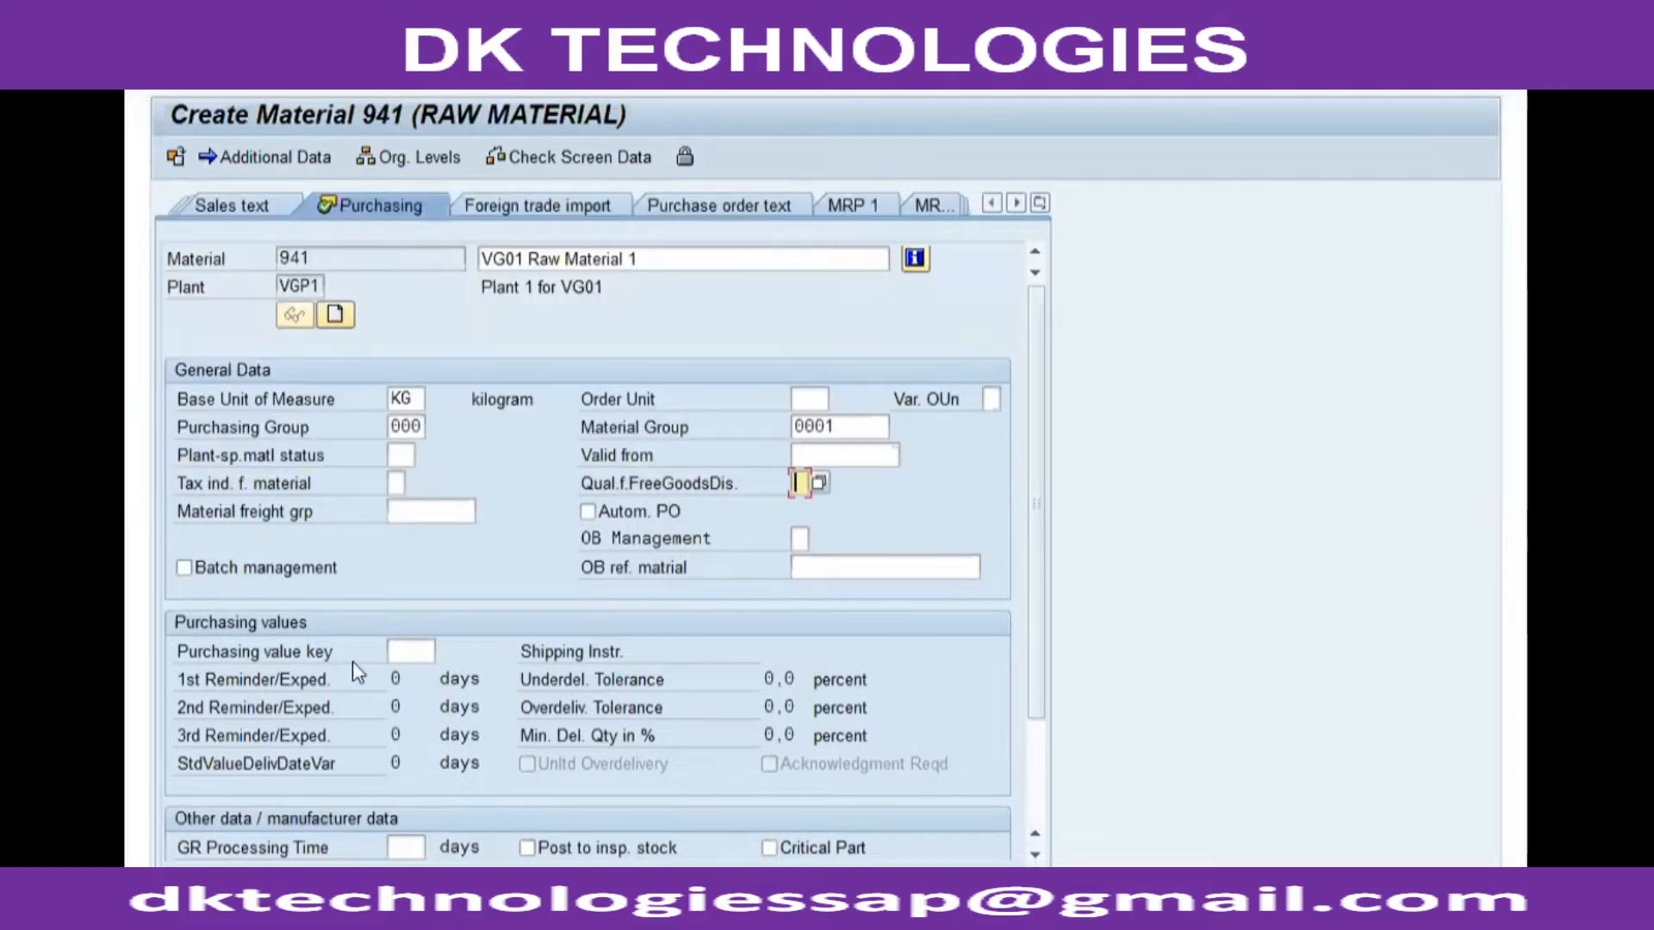
- Enable Post to insp. stock in the manufacturer data section, clear it again, and check the material and plant fields
left_click(405, 848)
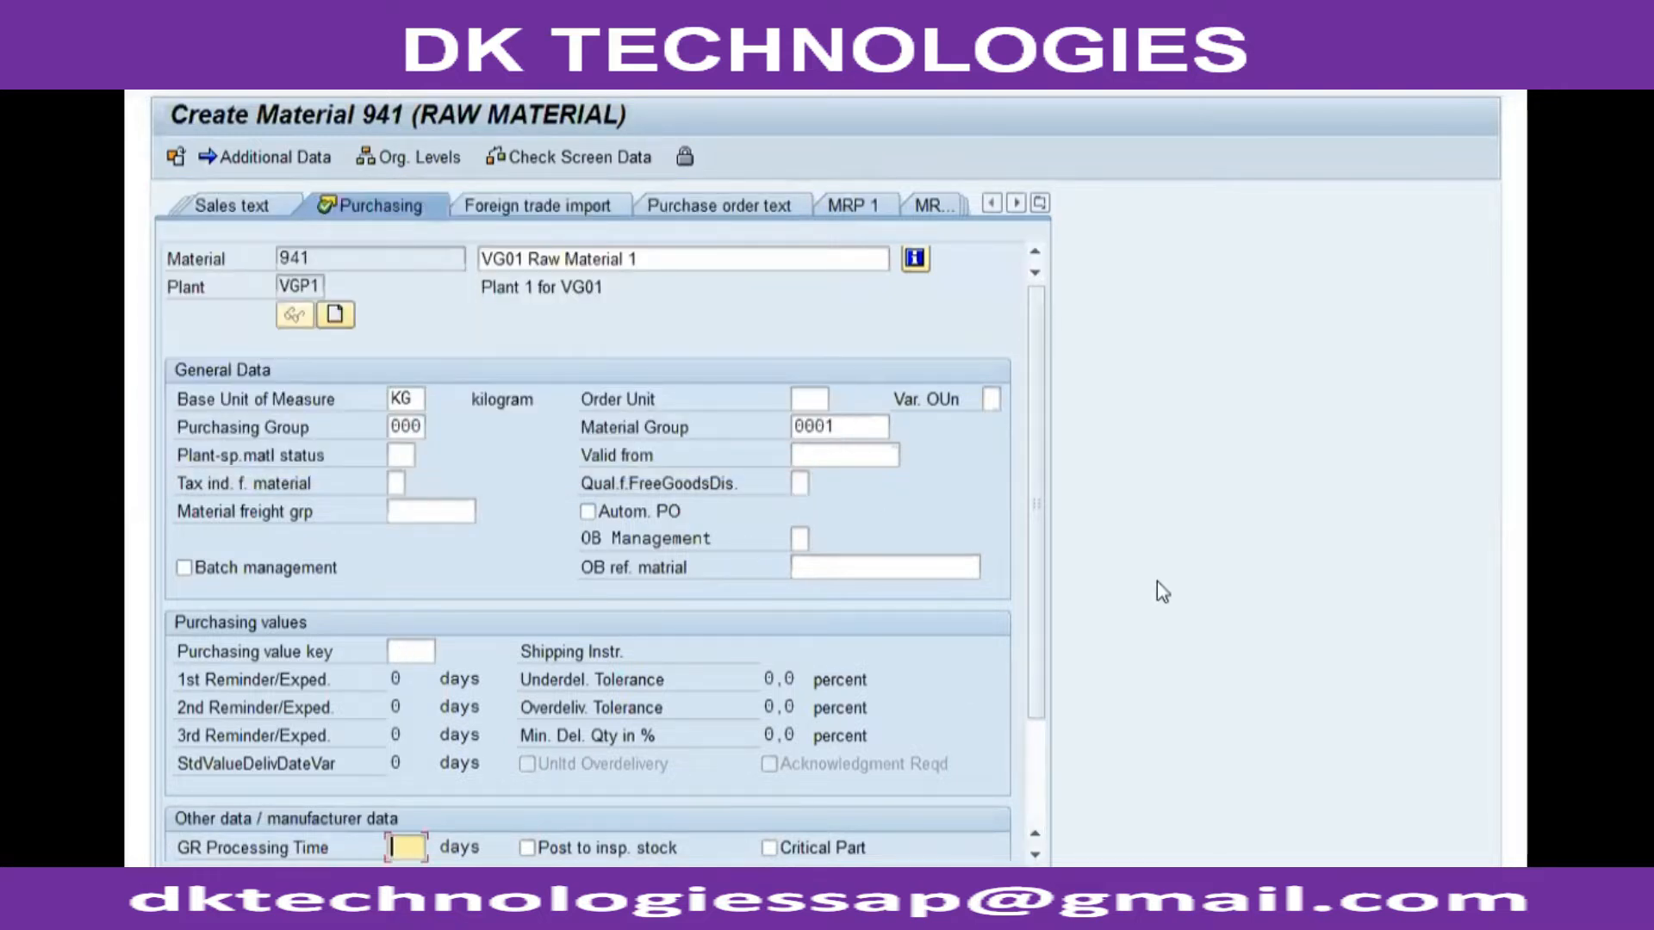
scroll(1156, 581, "down", 2)
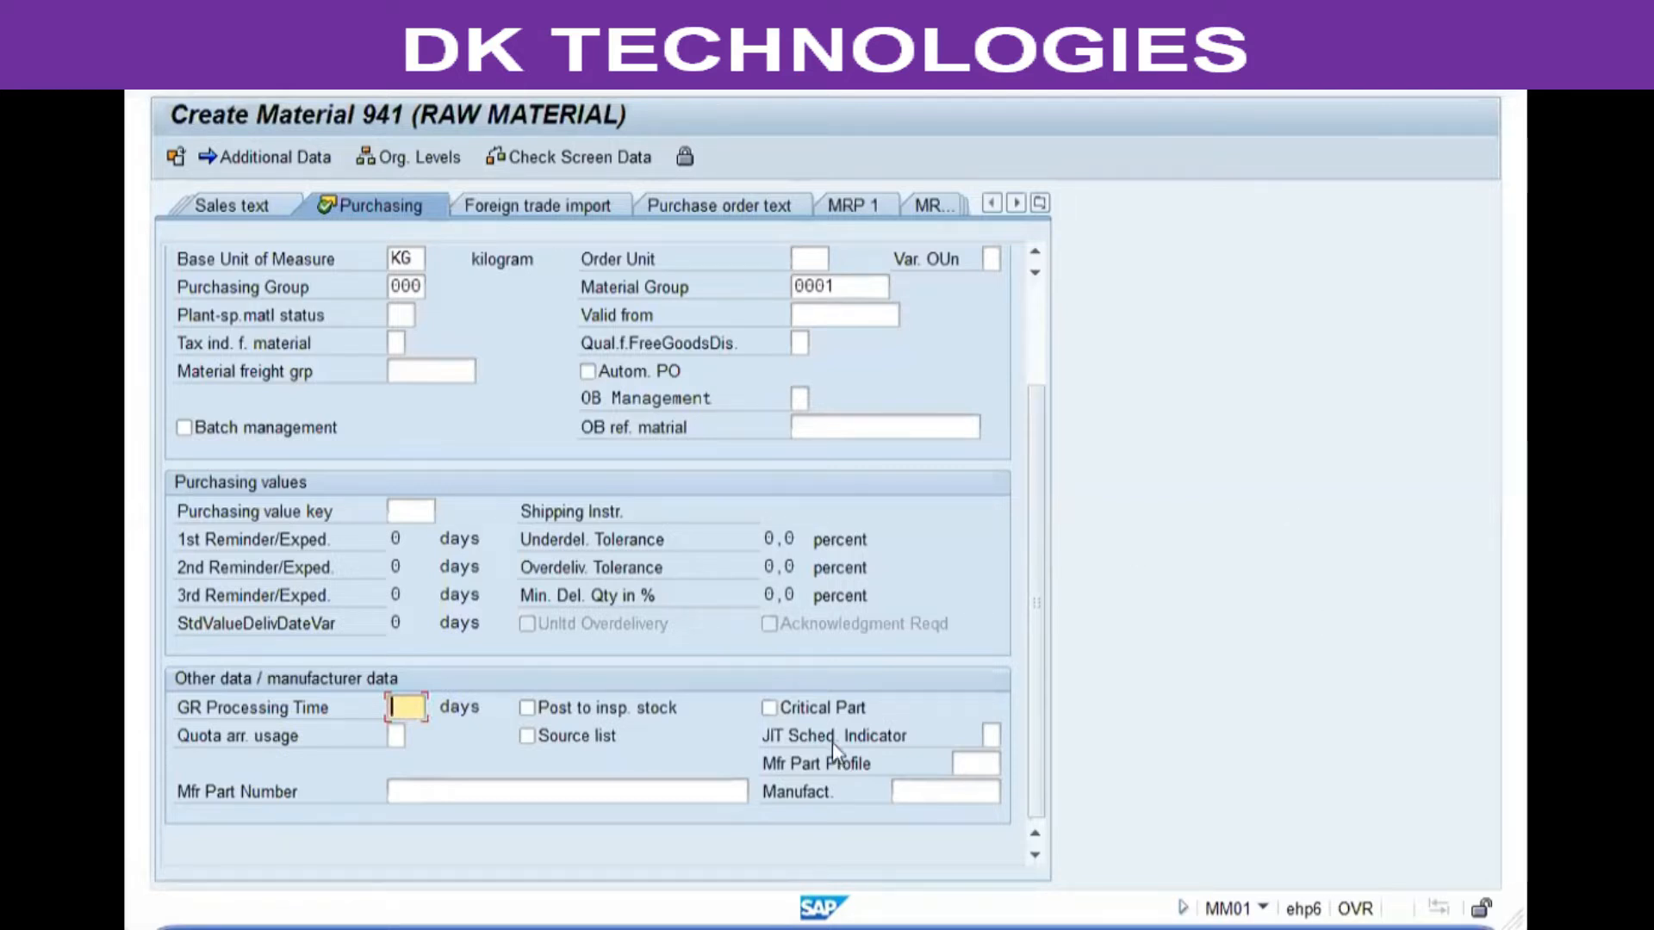
left_click(529, 709)
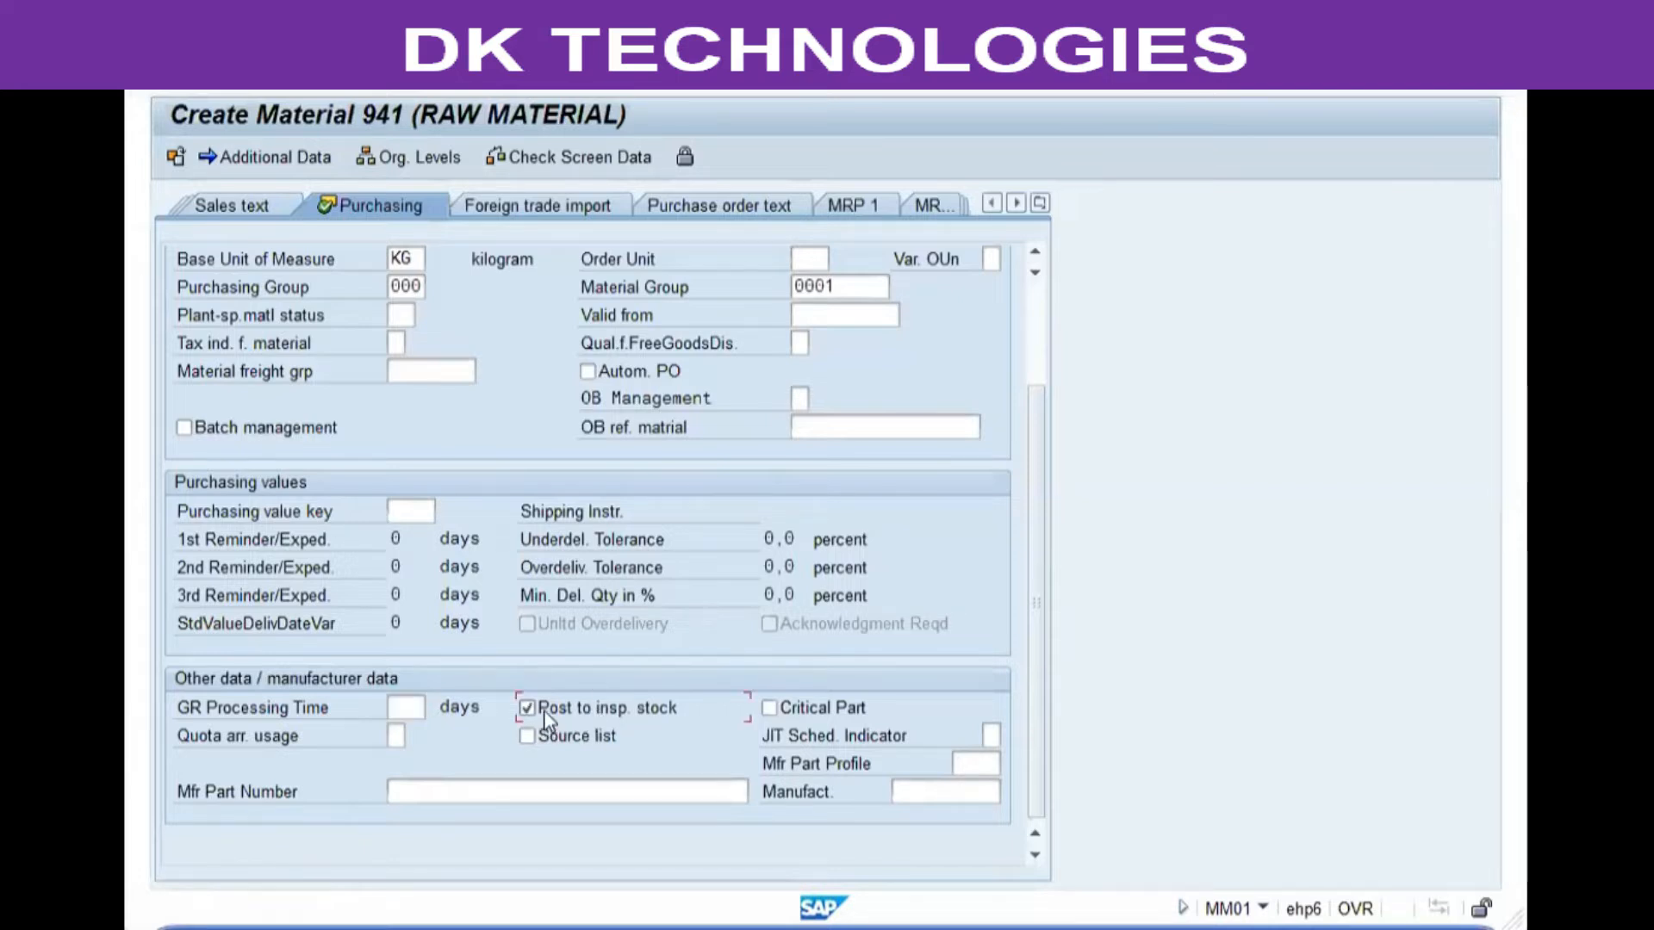
left_click(544, 710)
scroll(541, 649, "up", 2)
left_click(296, 255)
left_click(302, 288)
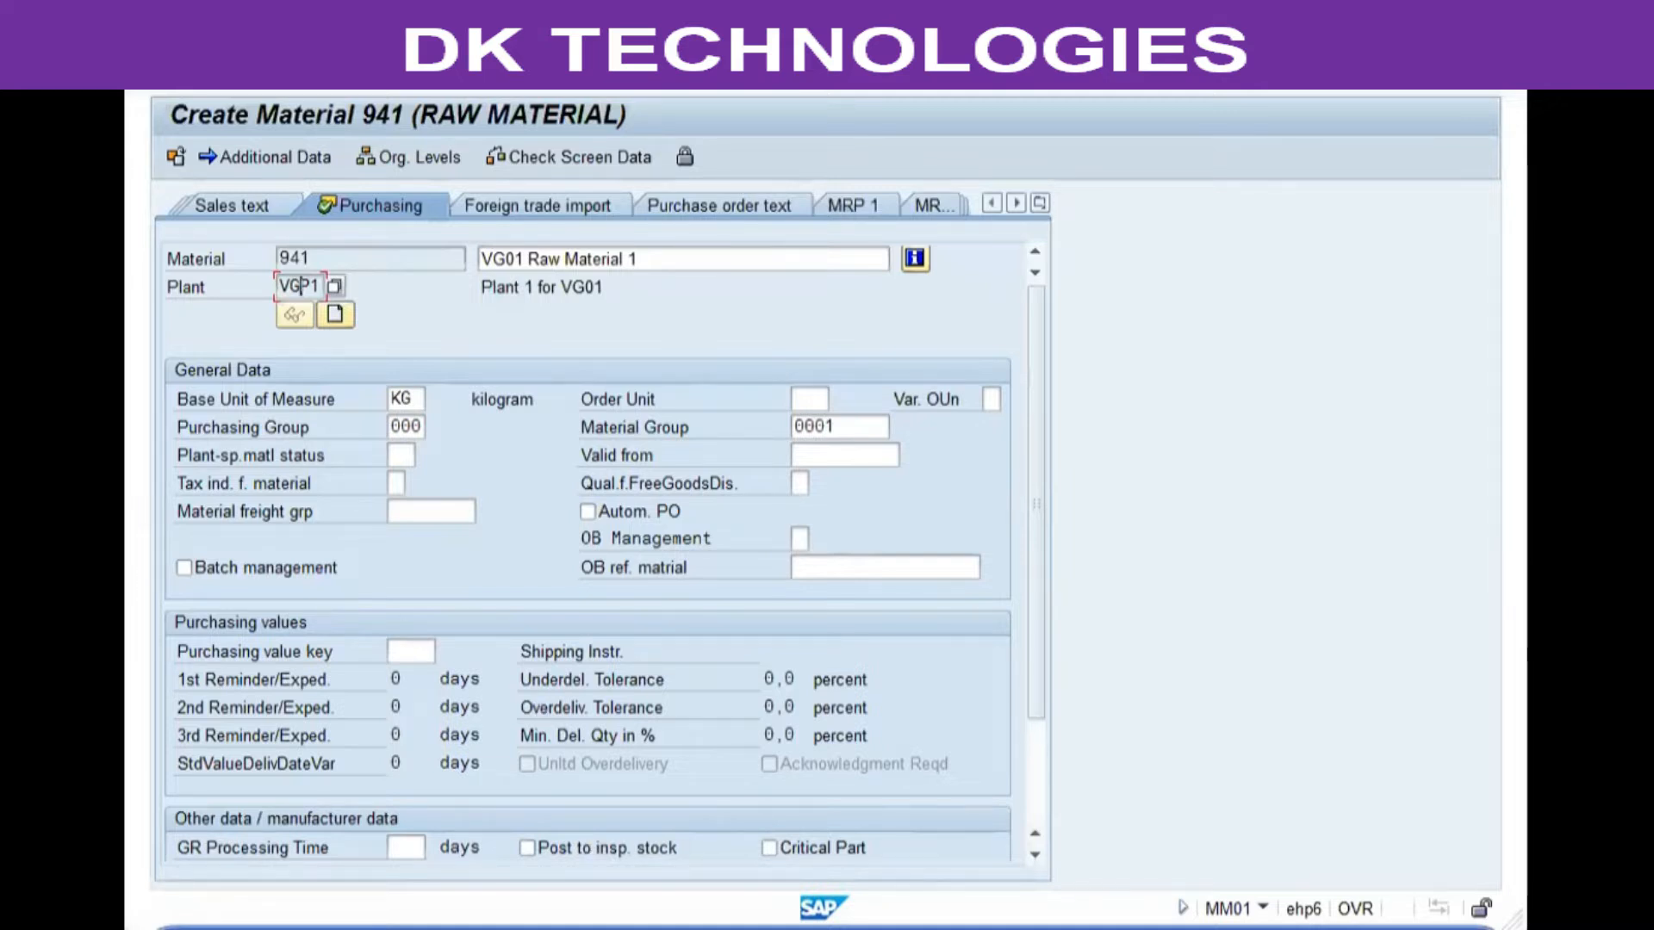
- Examine the manufacturer part number and manufacturer fields in the manufacturer data section
scroll(586, 551, "down", 2)
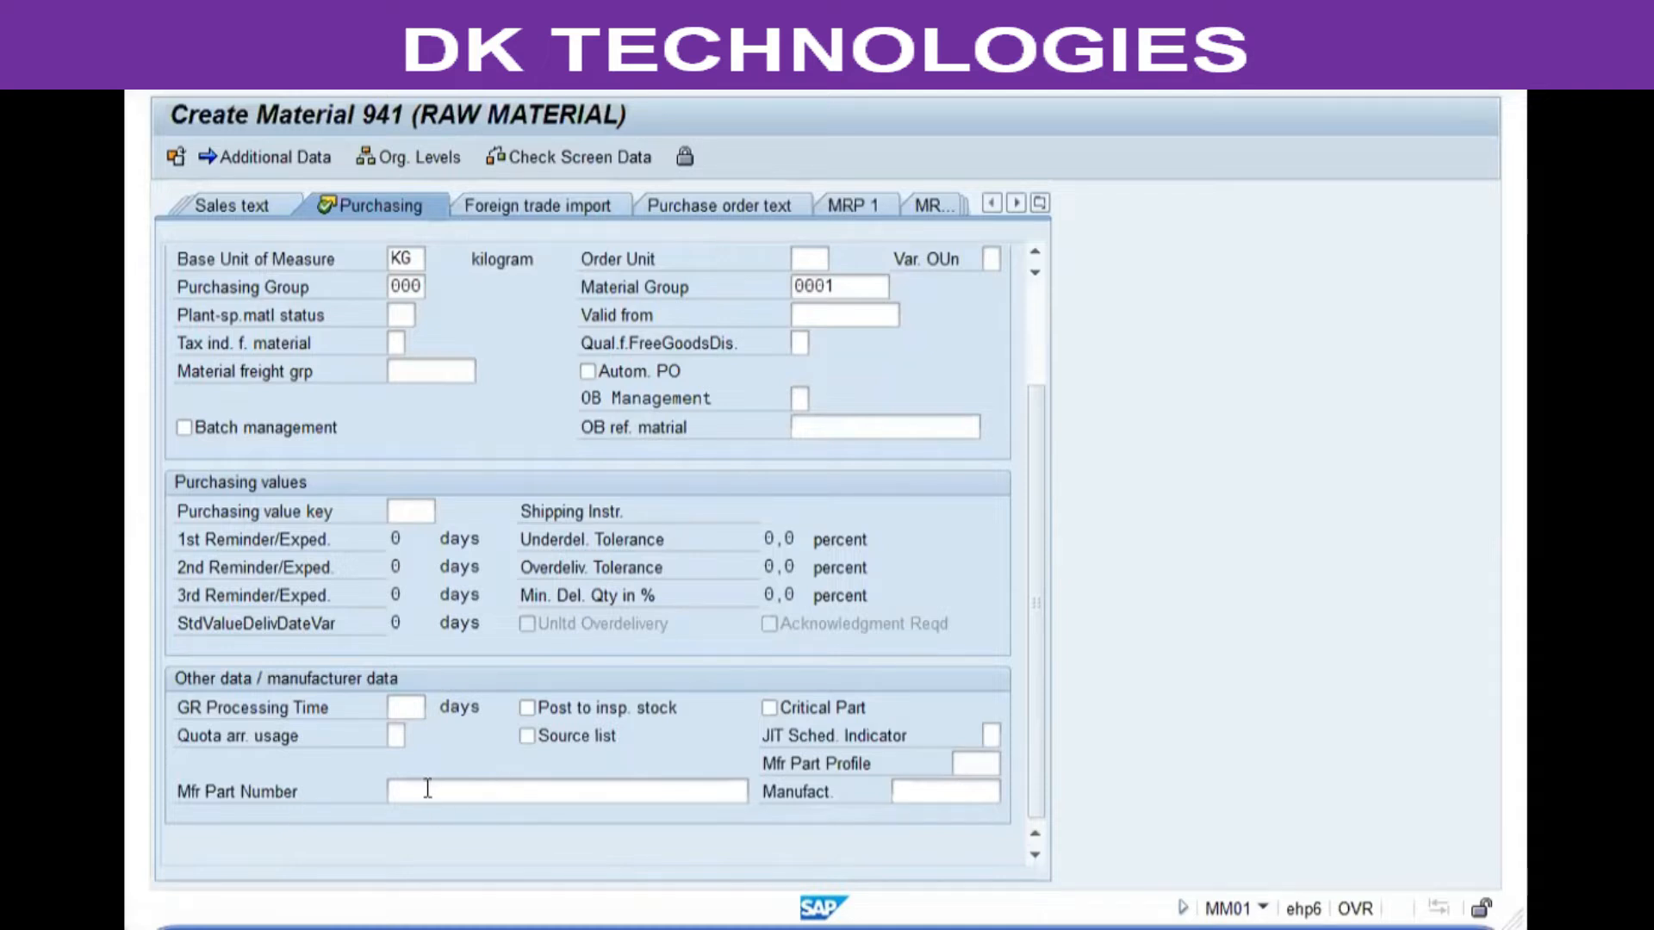
left_click(401, 790)
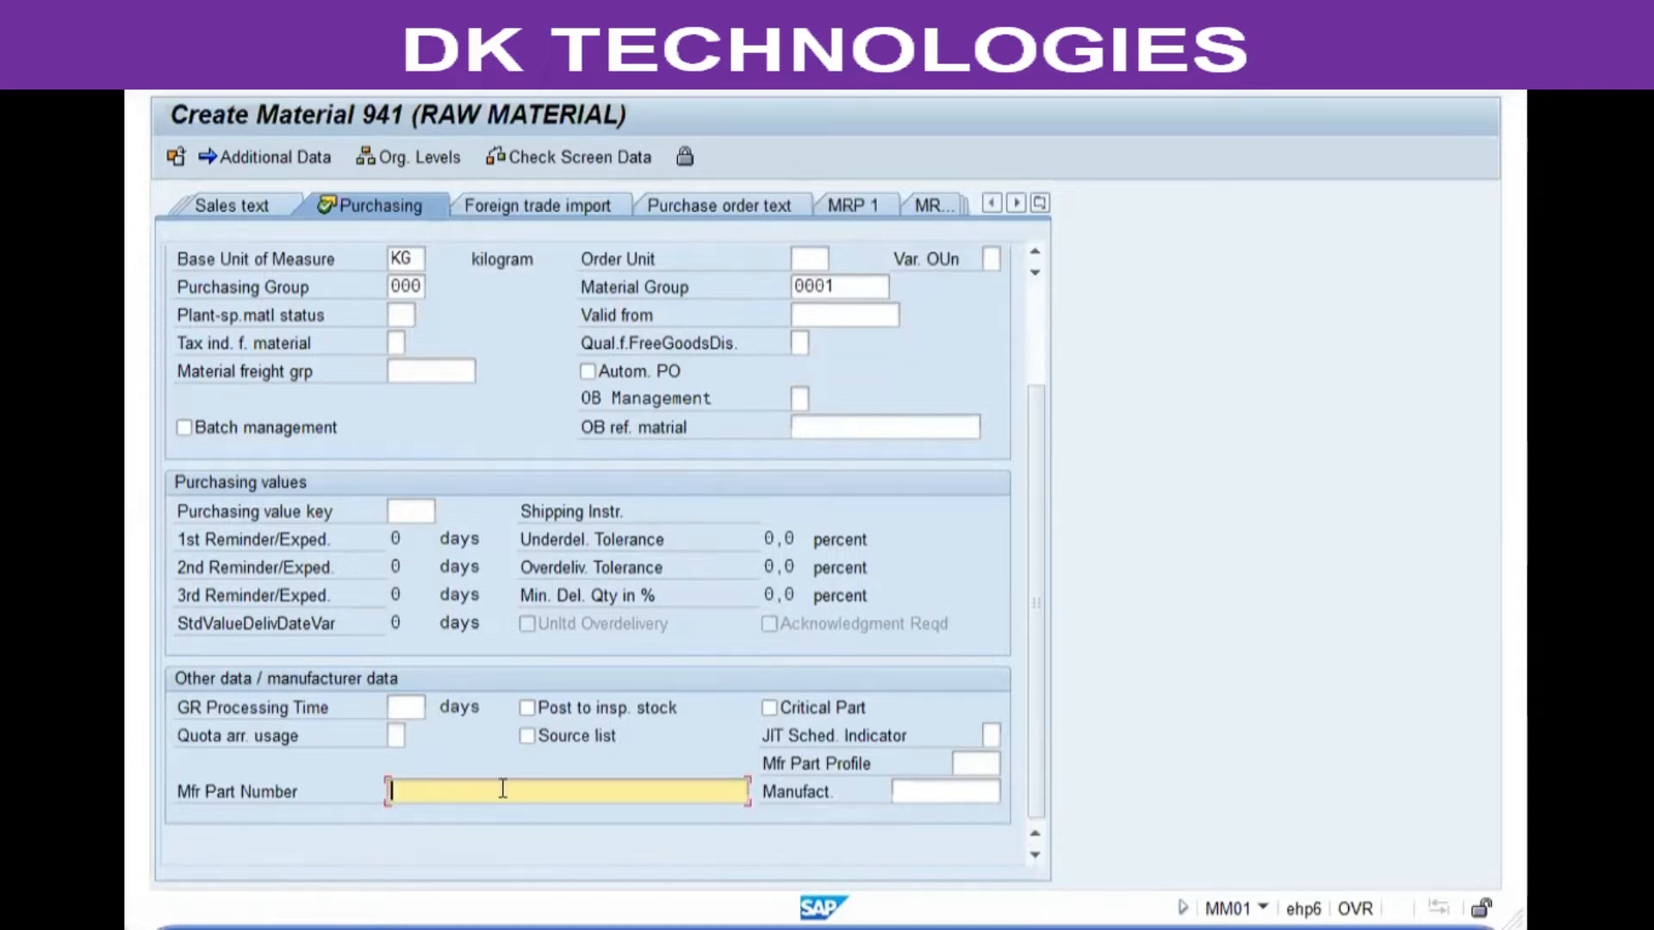
left_click(974, 790)
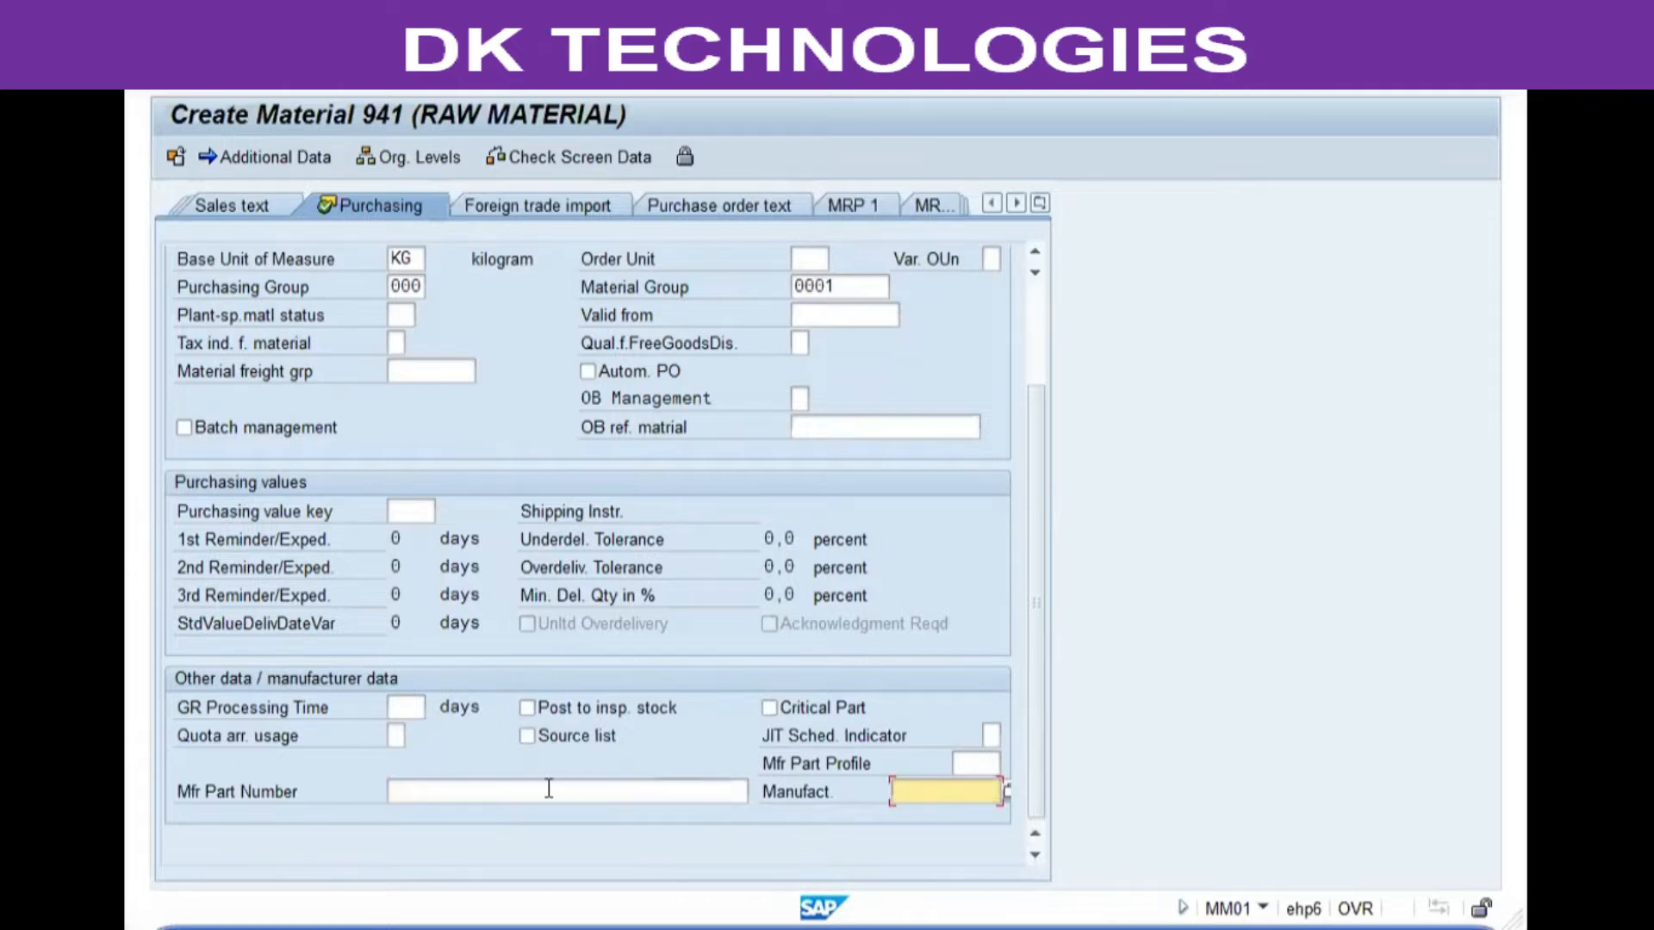
- Review the manufacturer part profiles, including 1258, 2000 and JP03, and leave the list without choosing one
left_click(997, 764)
key("Return")
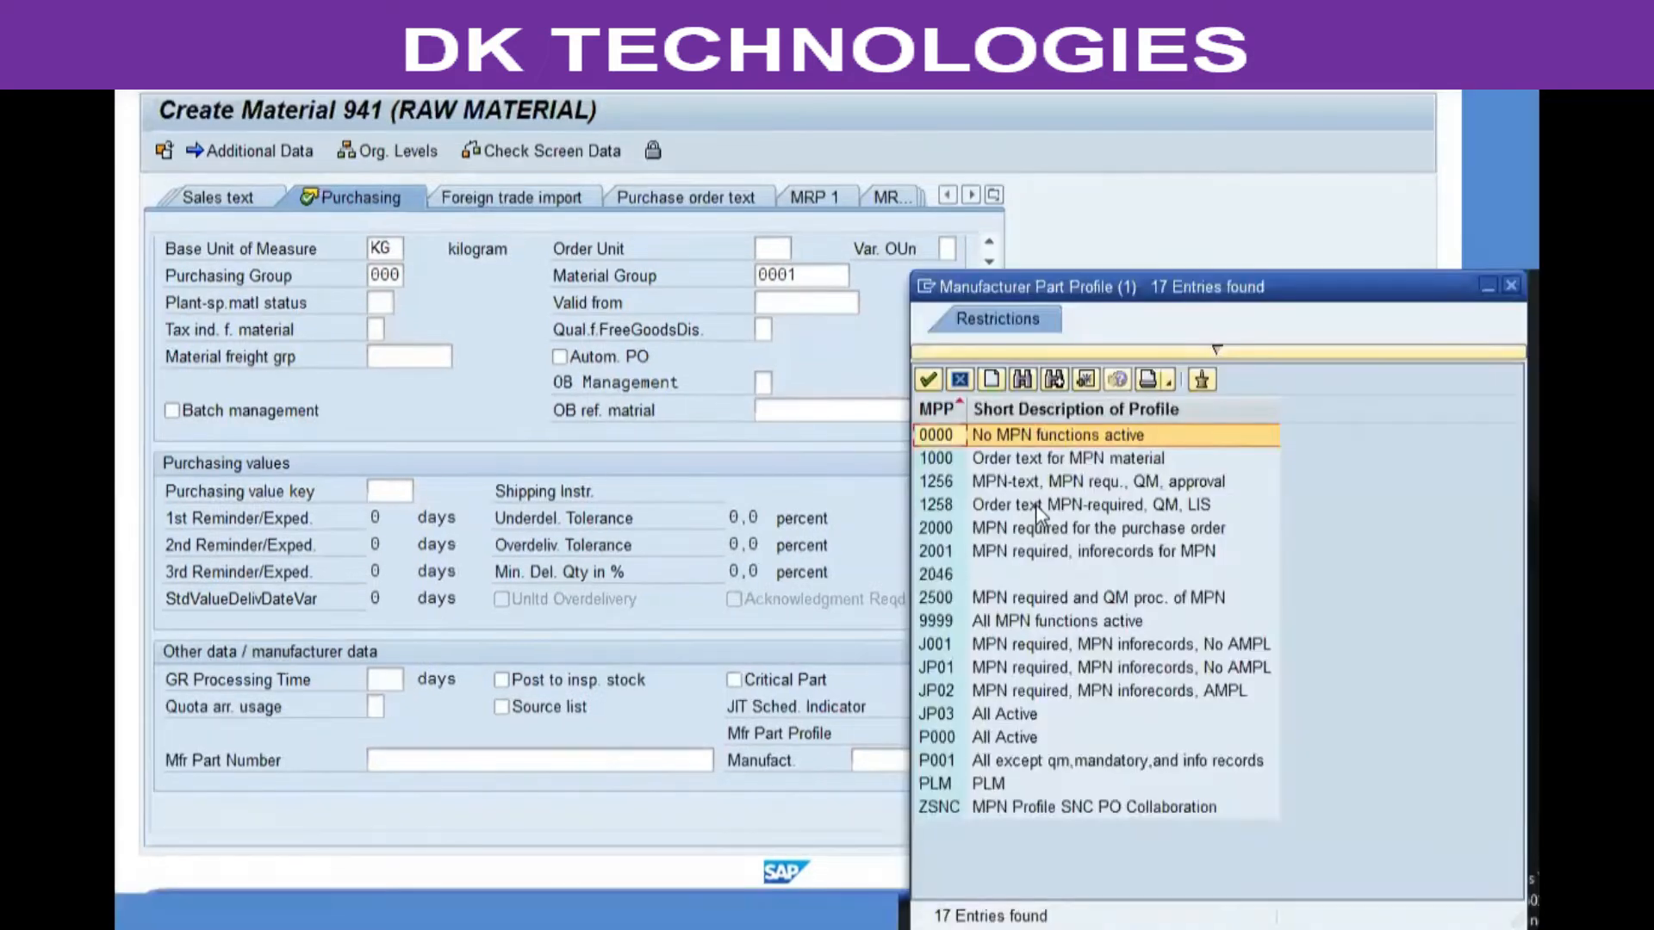
left_click(1035, 504)
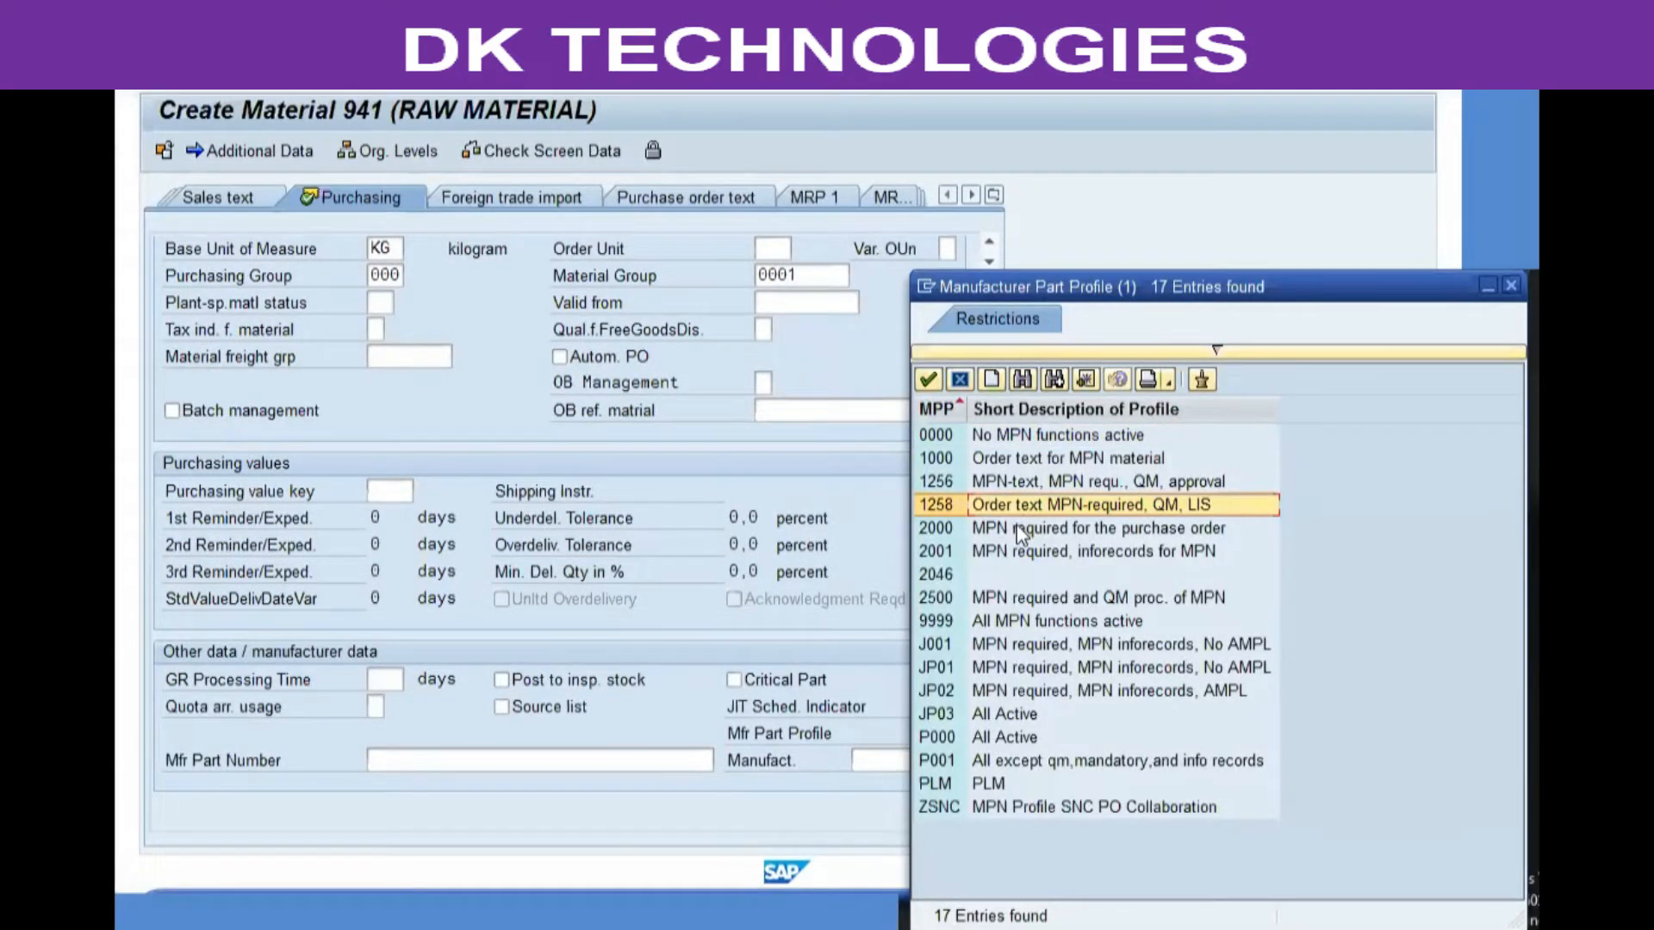
left_click(1017, 528)
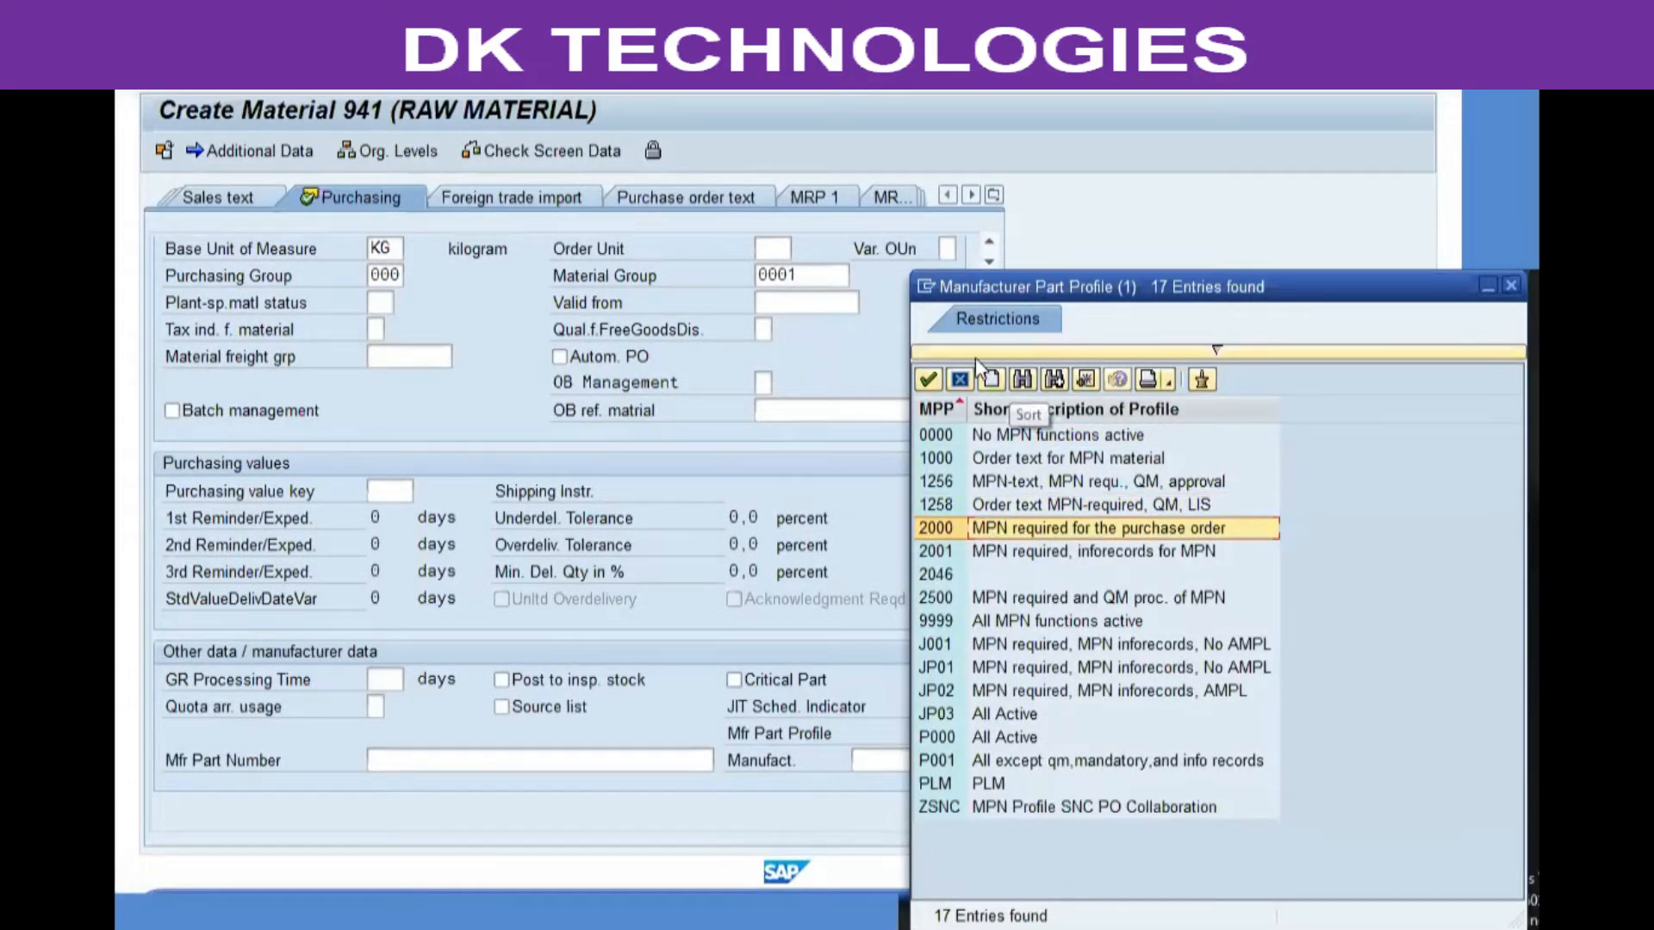
left_click(959, 380)
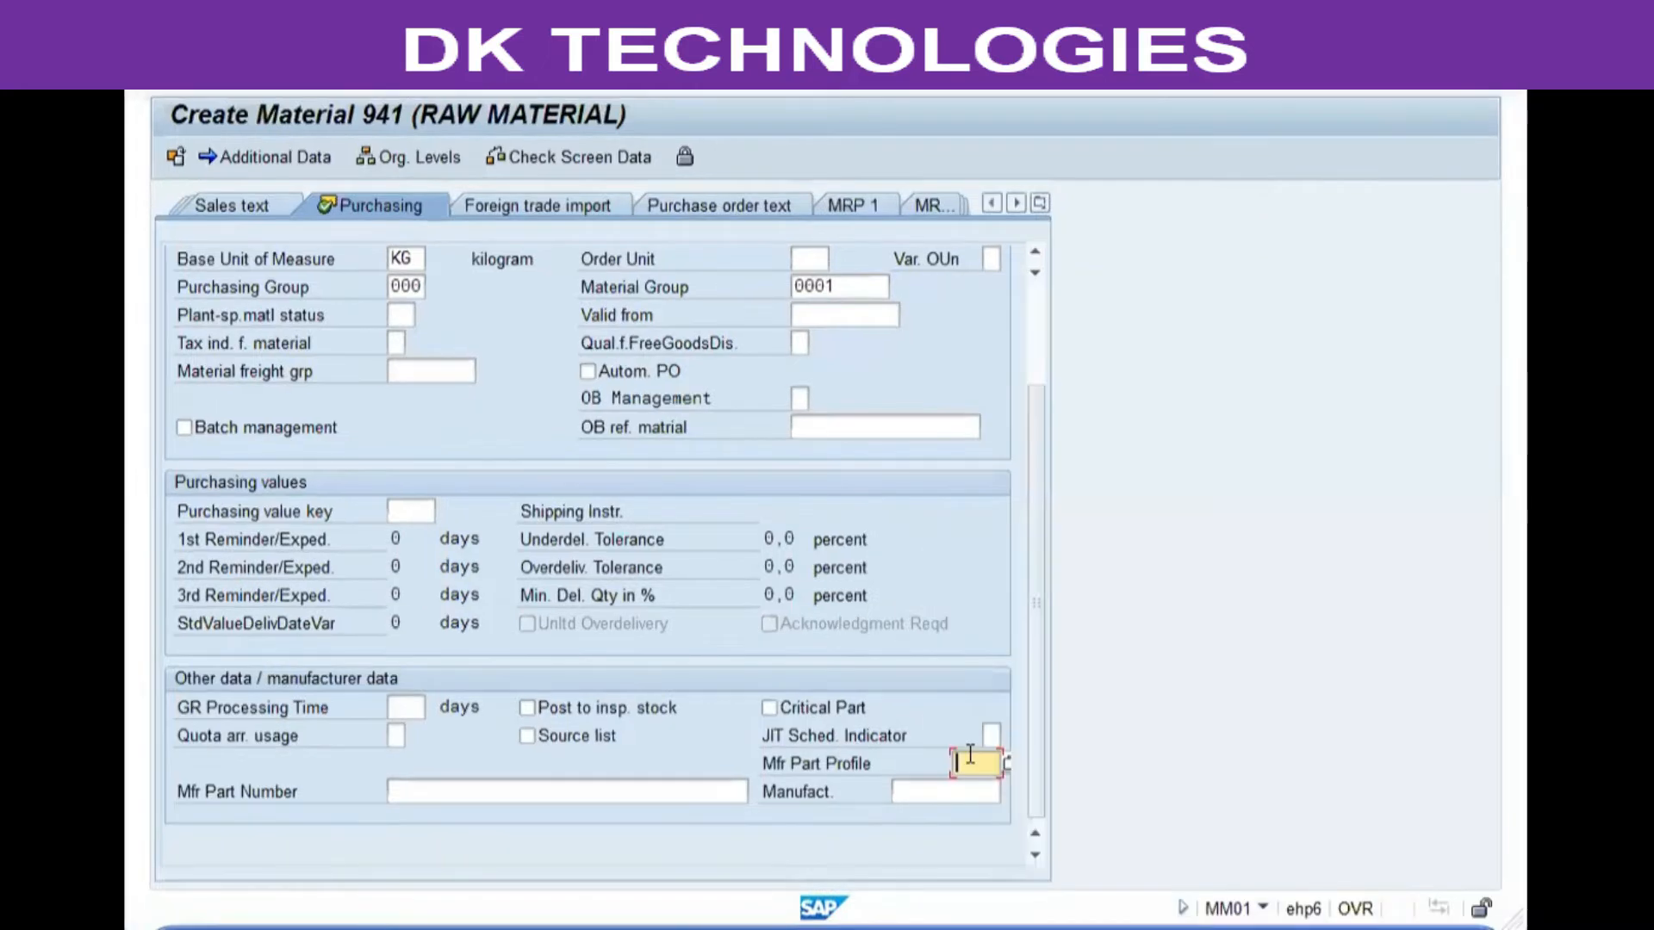
left_click(1007, 764)
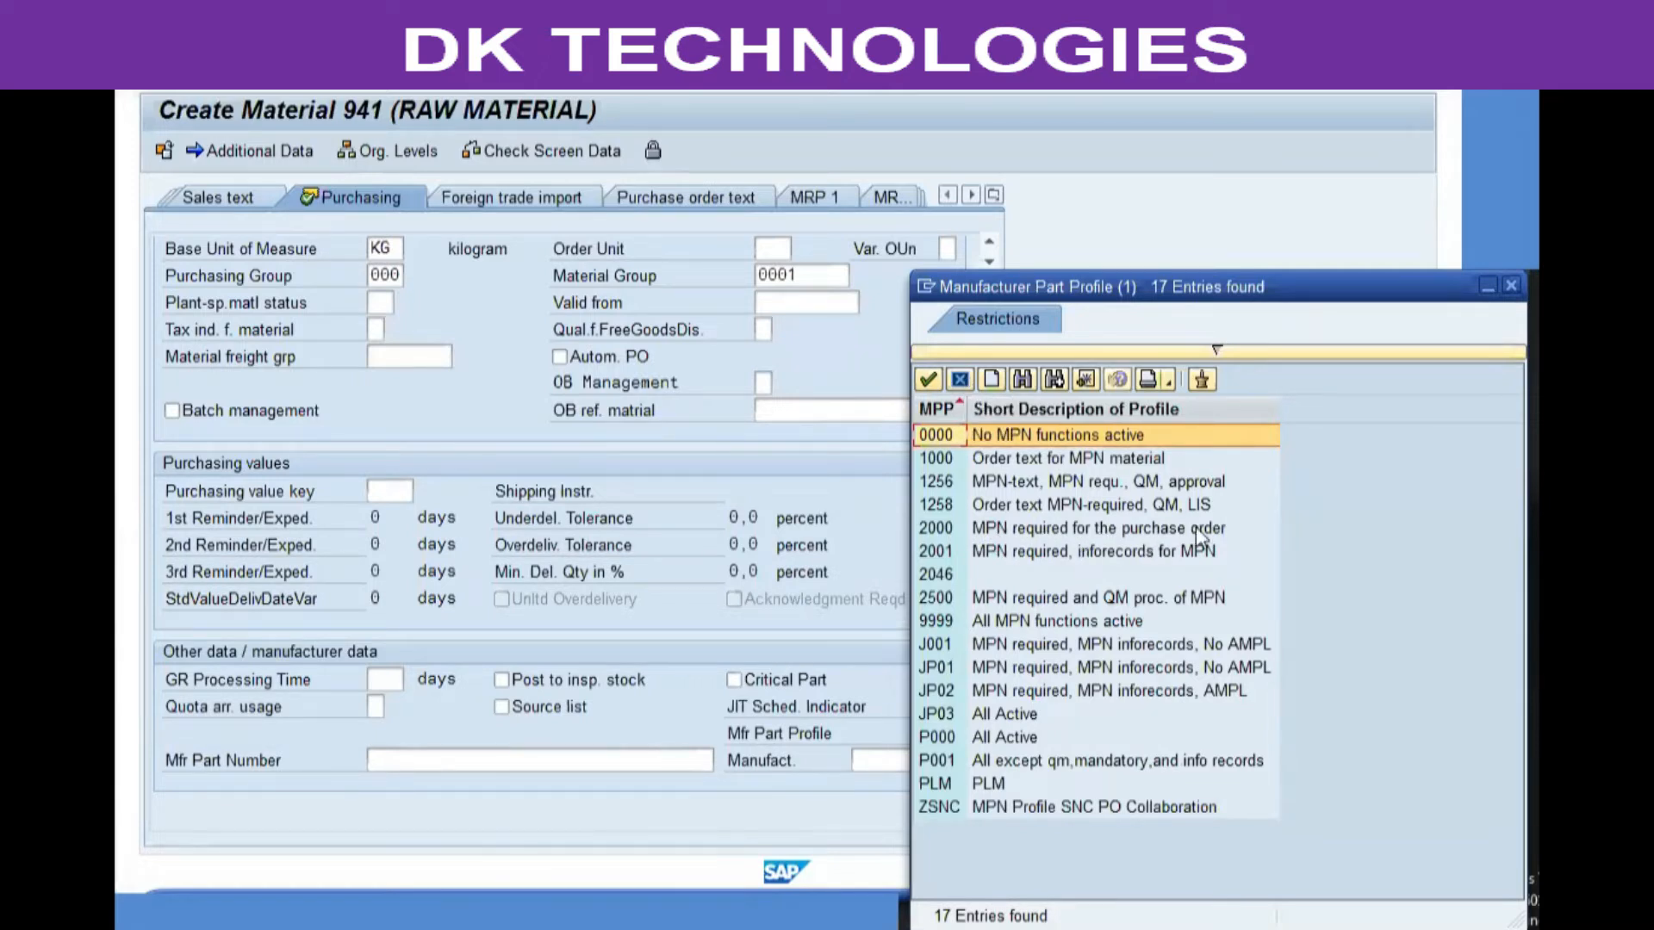
left_click(1083, 711)
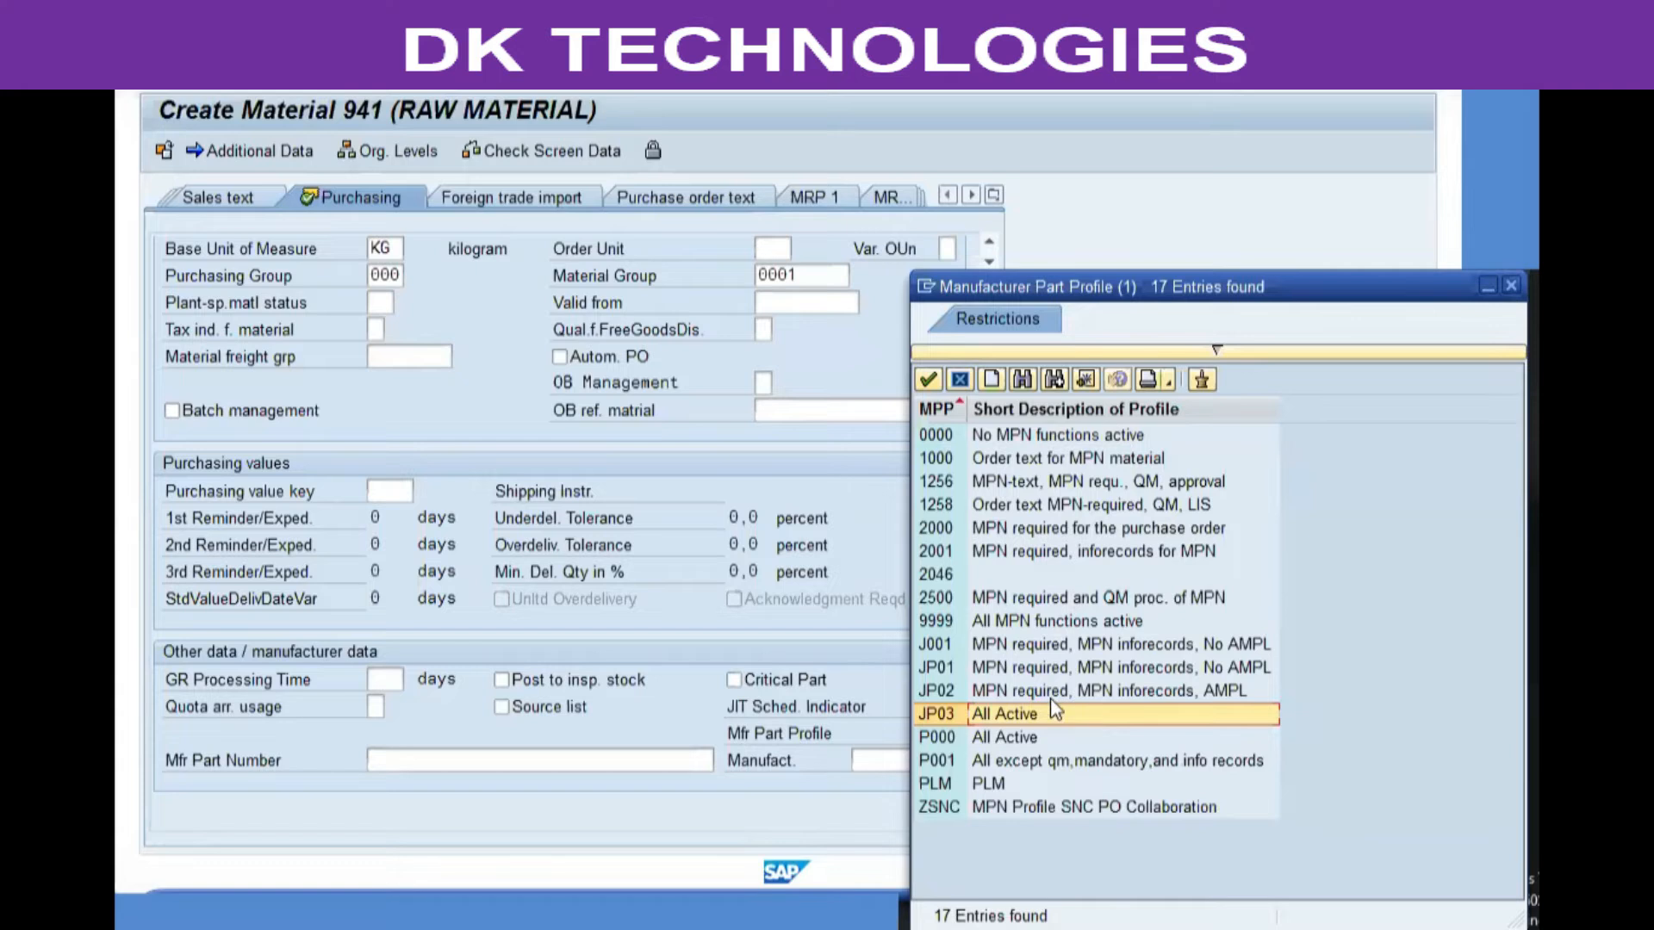
left_click(959, 380)
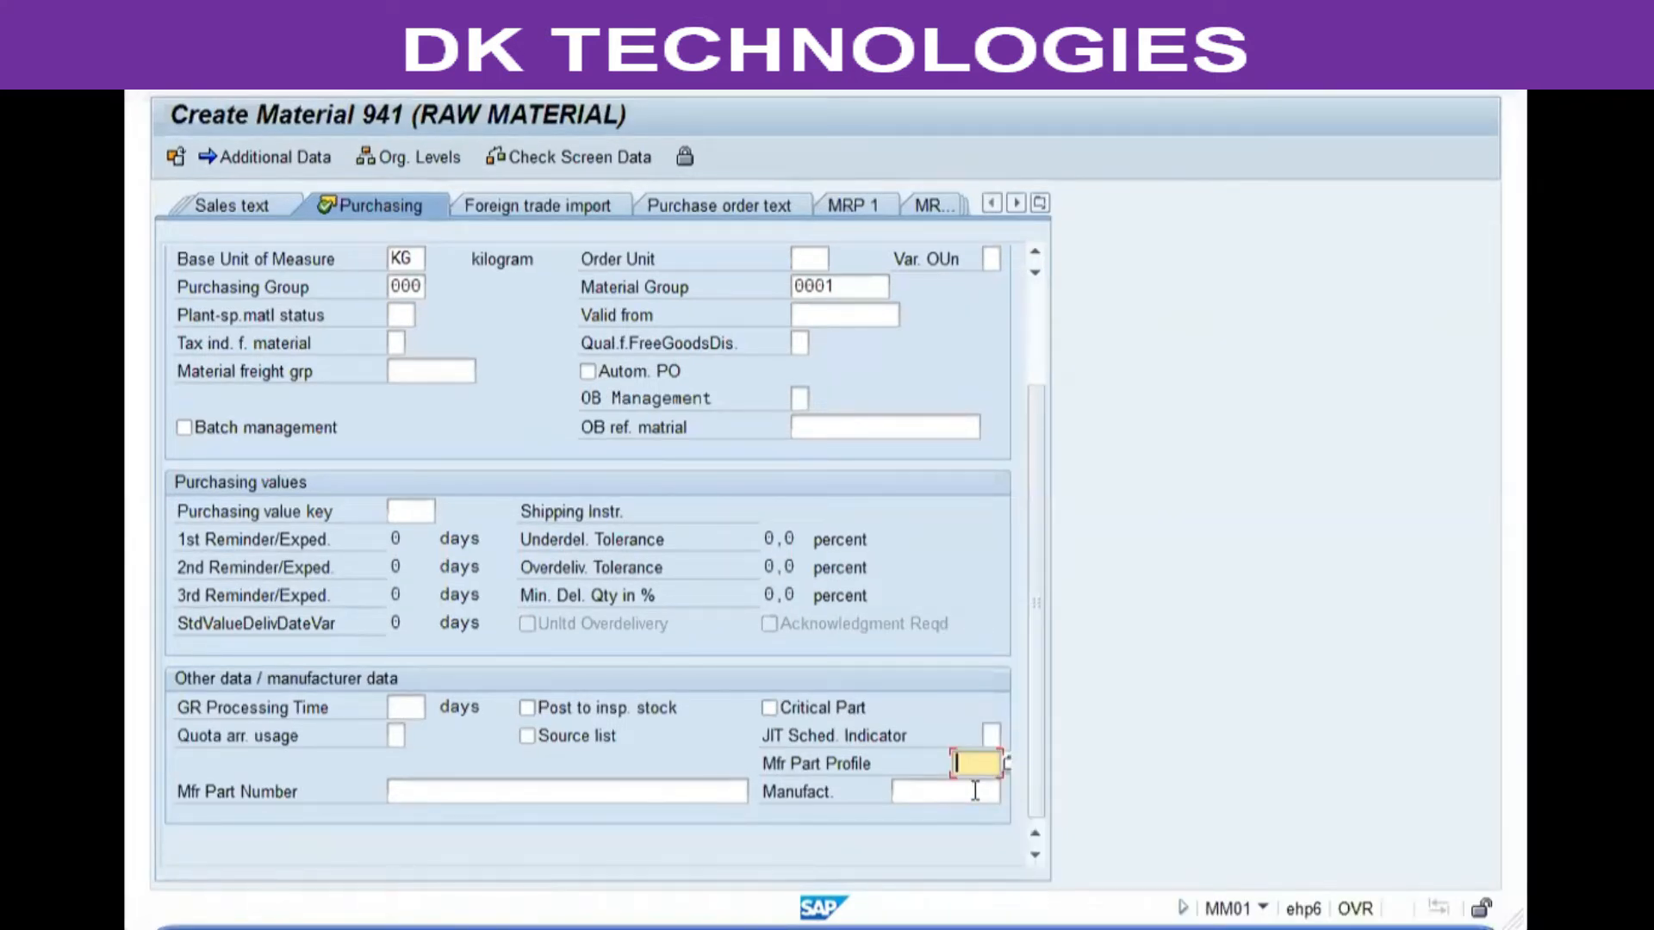
- Examine the purchasing value key and the first, second and third reminder fields under Purchasing values
scroll(640, 724, "up", 3)
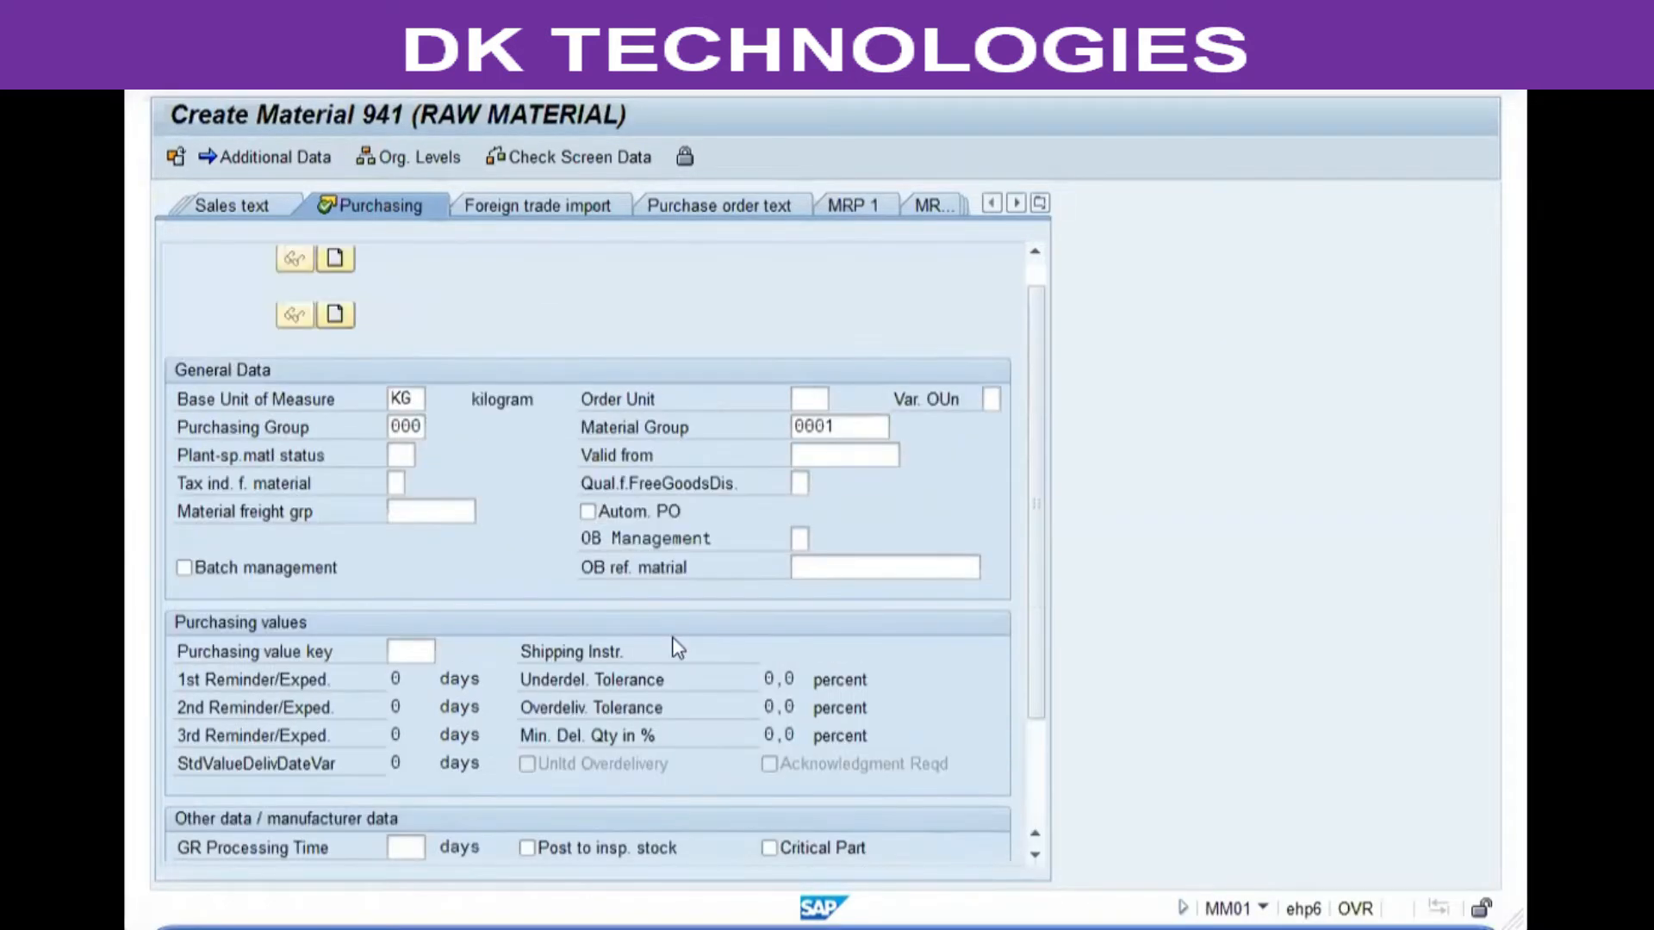
left_click(399, 652)
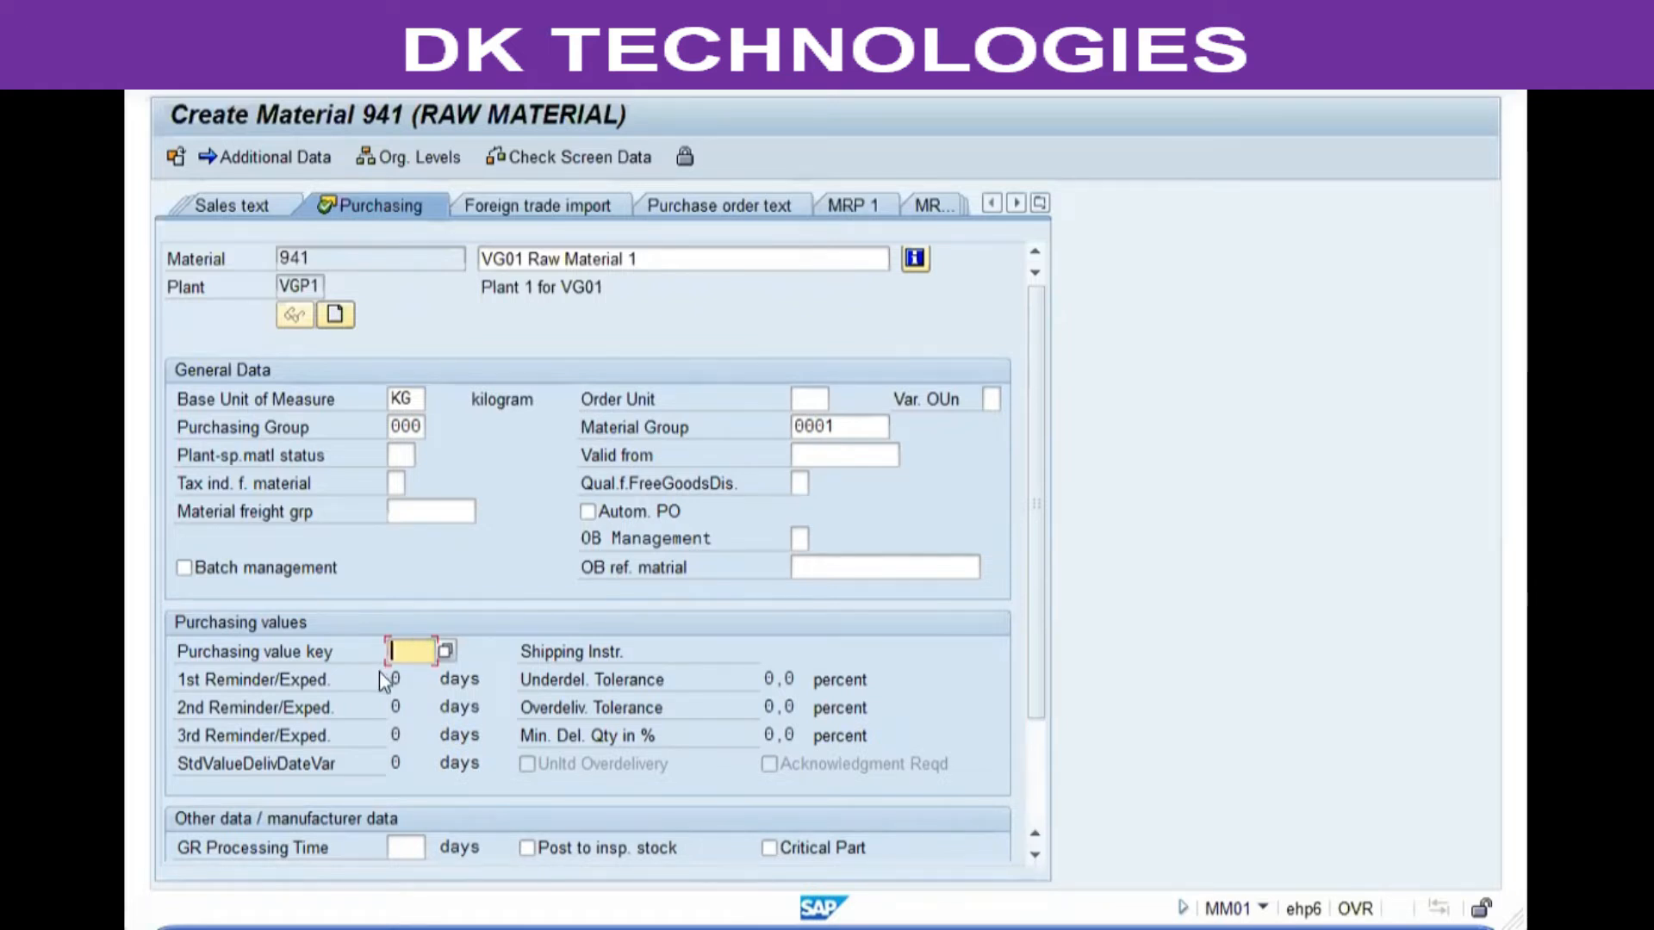
left_click(277, 674)
left_click(303, 707)
left_click(299, 728)
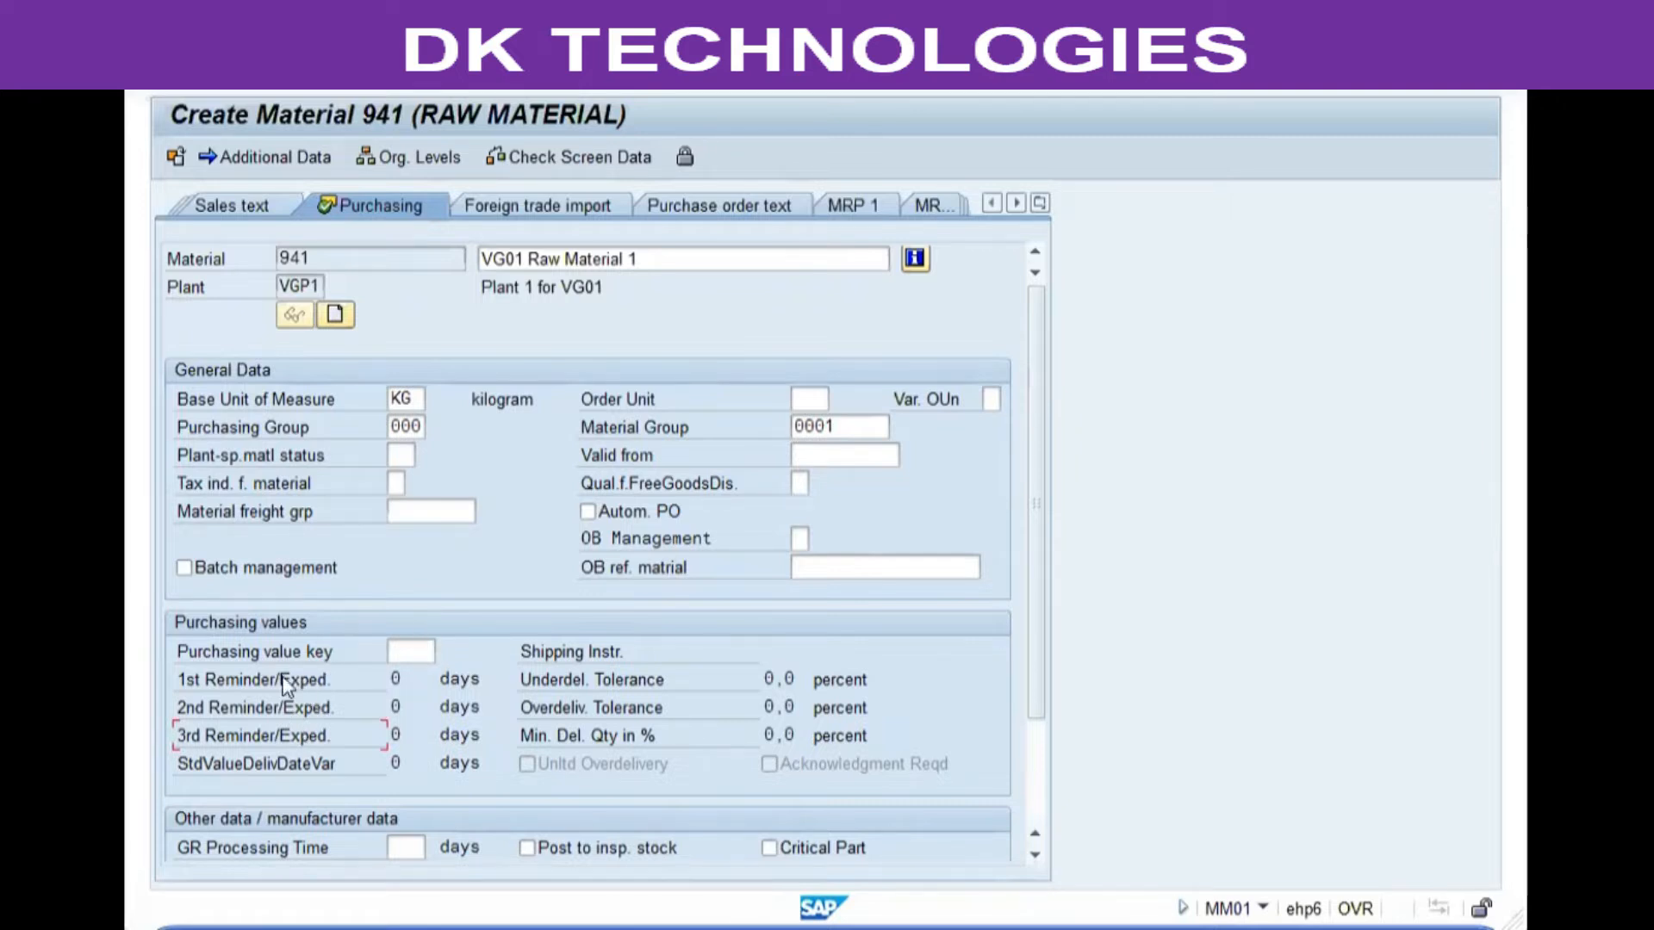
left_click(287, 686)
left_click(428, 677)
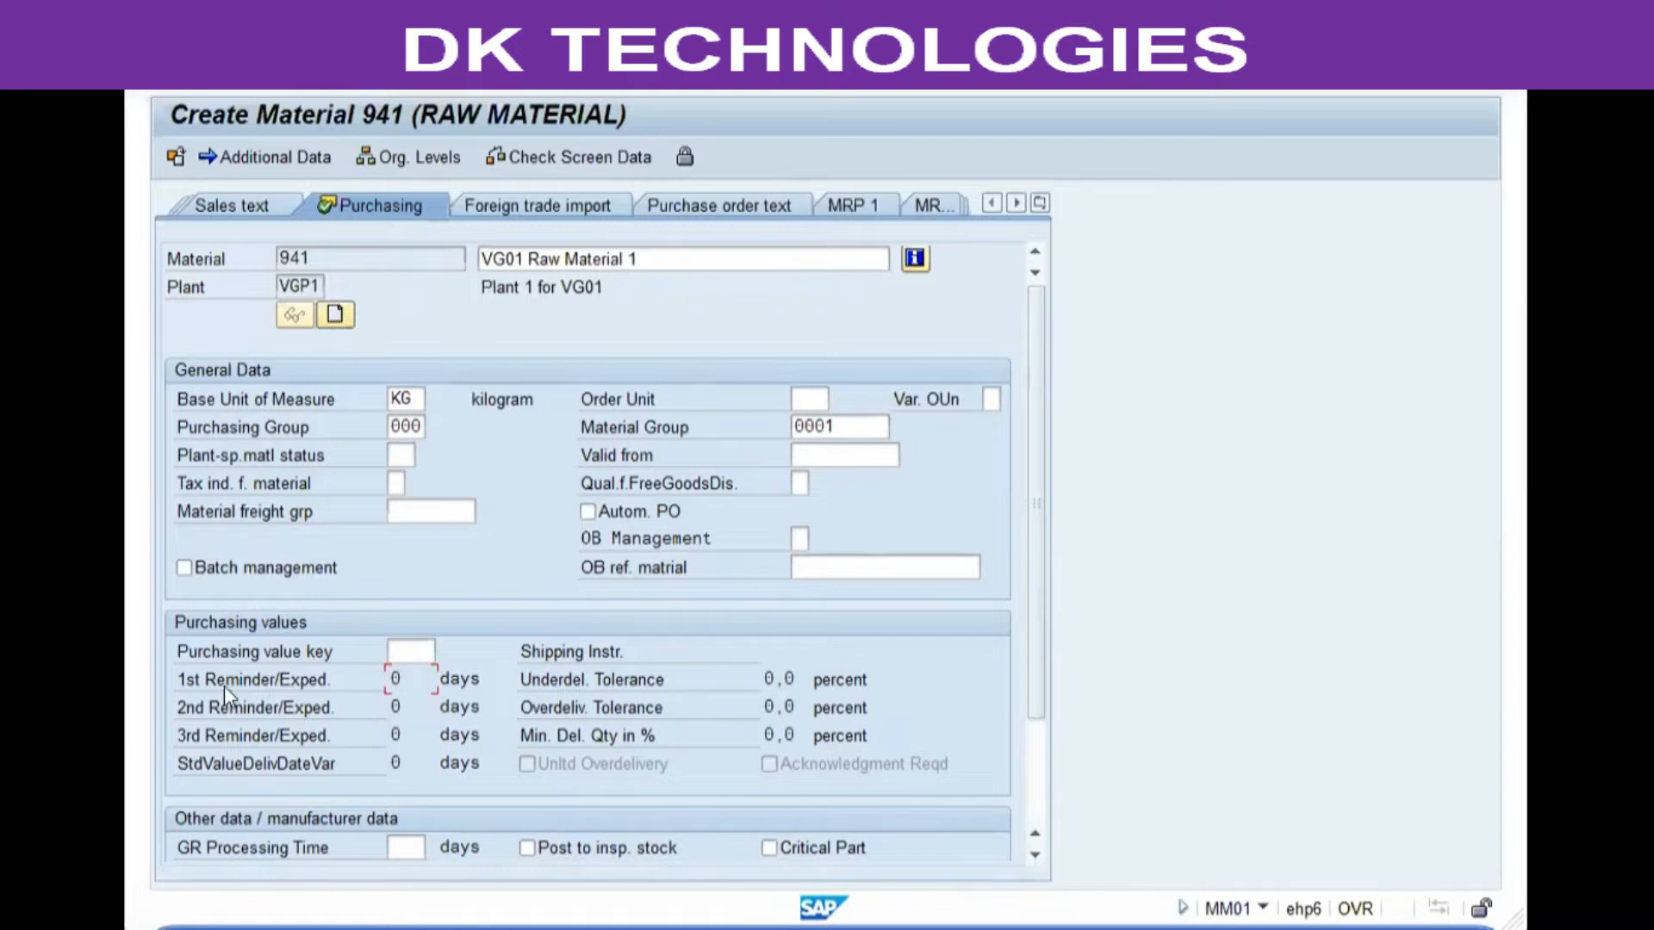
left_click(431, 649)
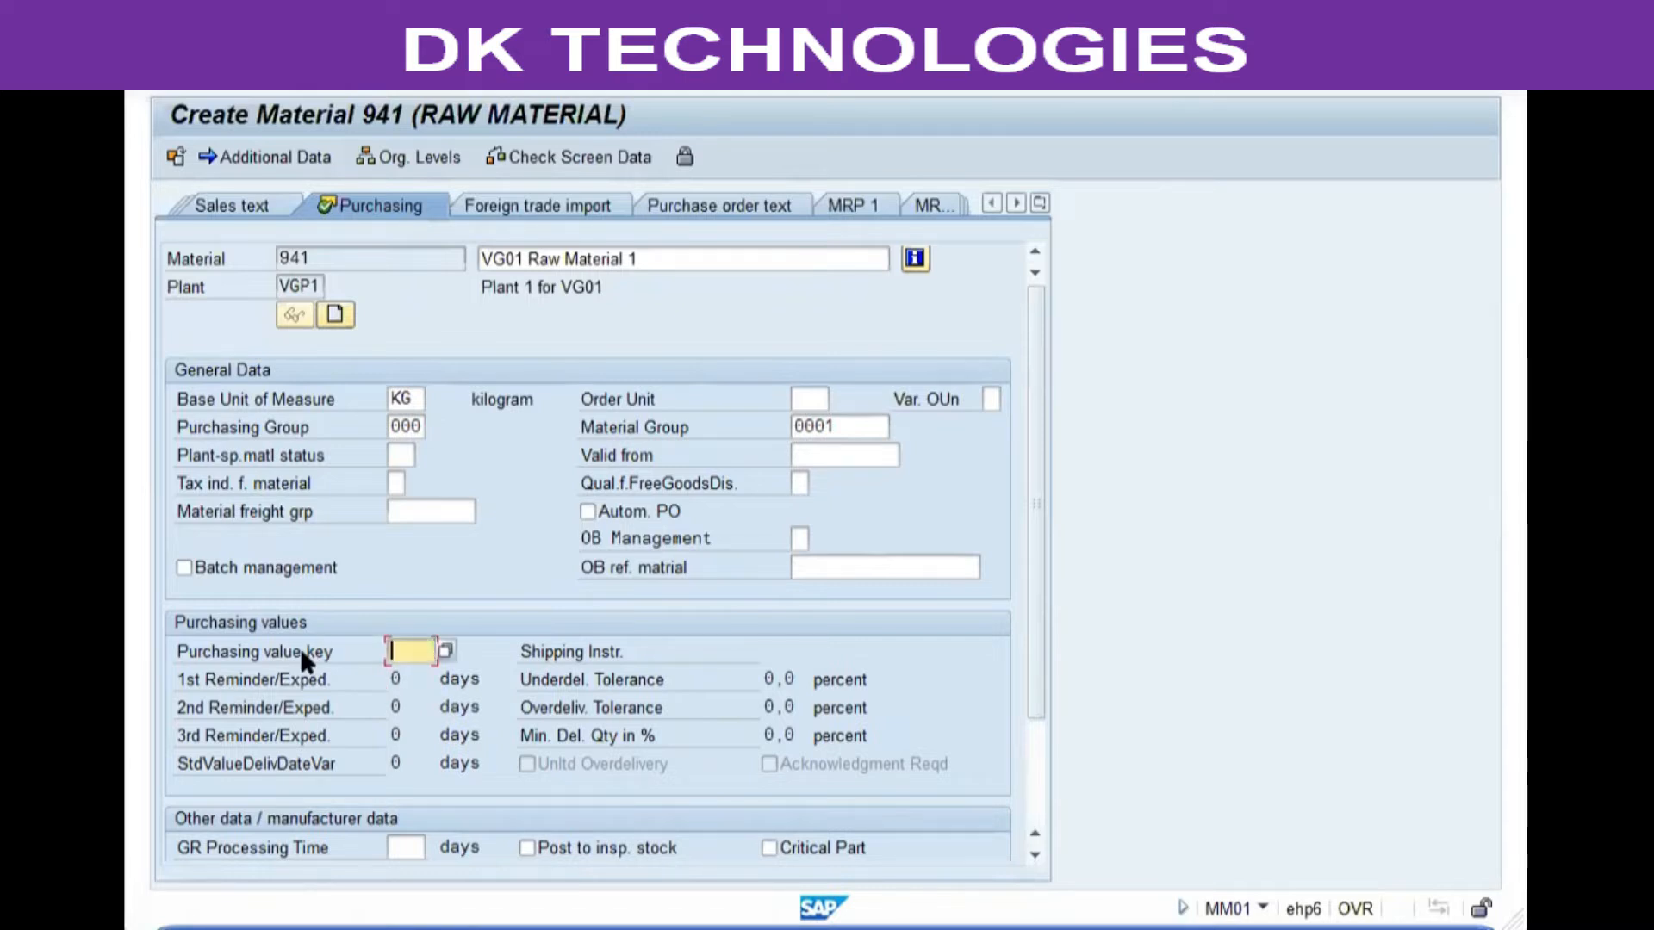
left_click(277, 684)
left_click(256, 720)
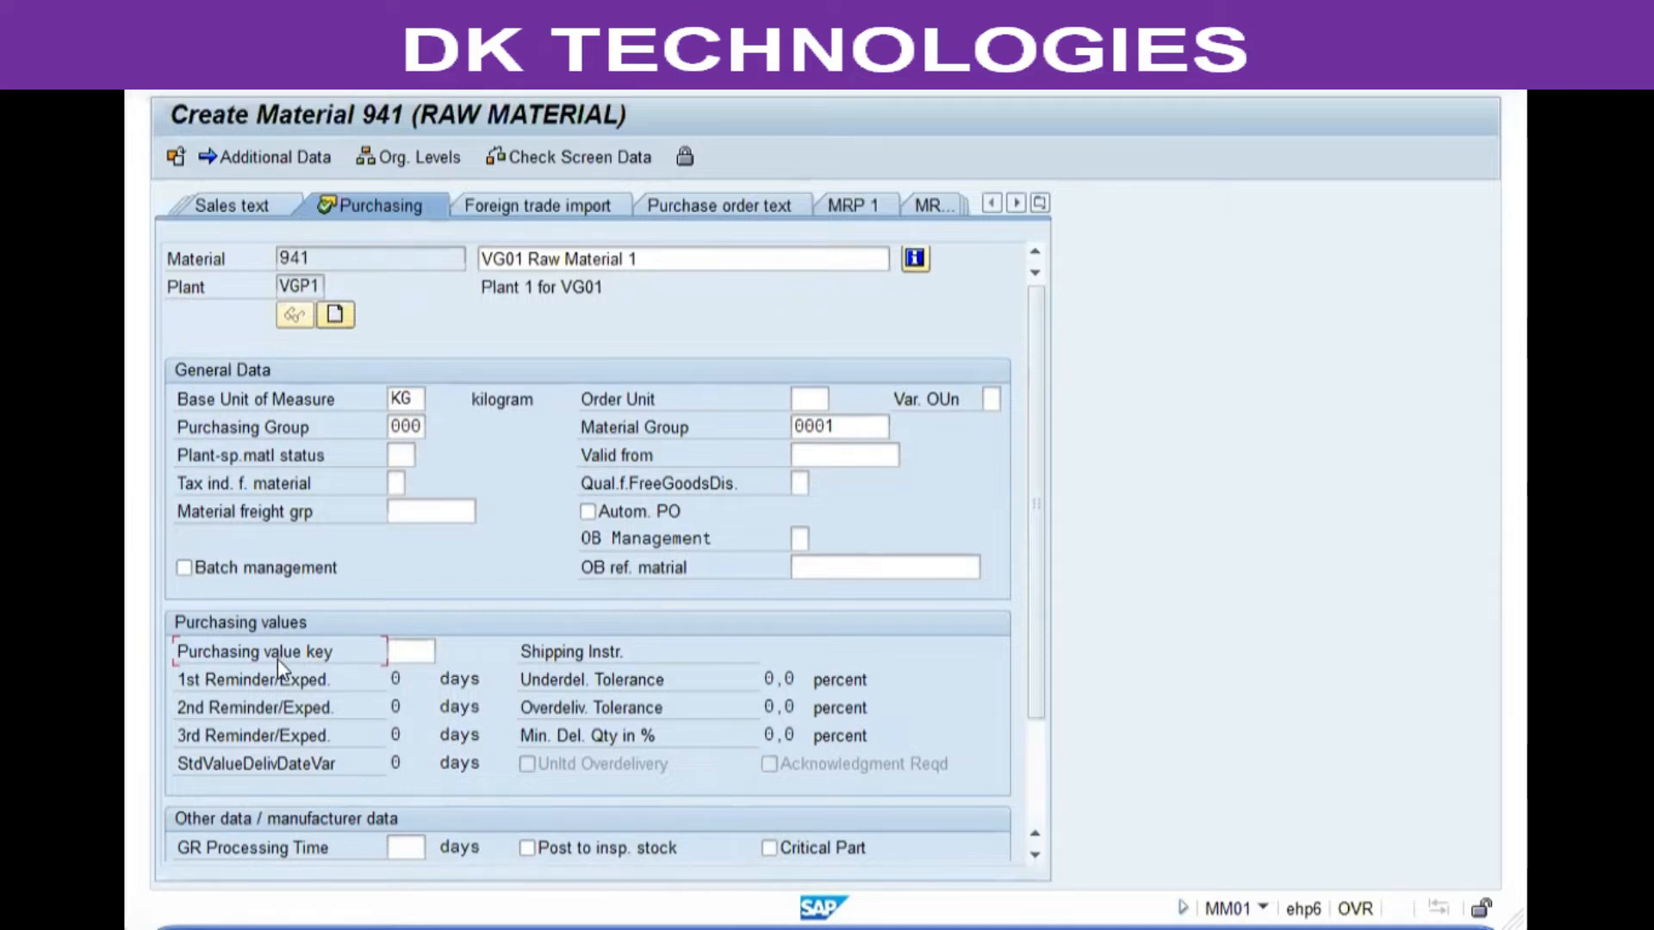
- Examine the overdelivery tolerance for the material and return to the purchasing value key field
left_click(669, 706)
left_click(691, 708)
double_click(334, 262)
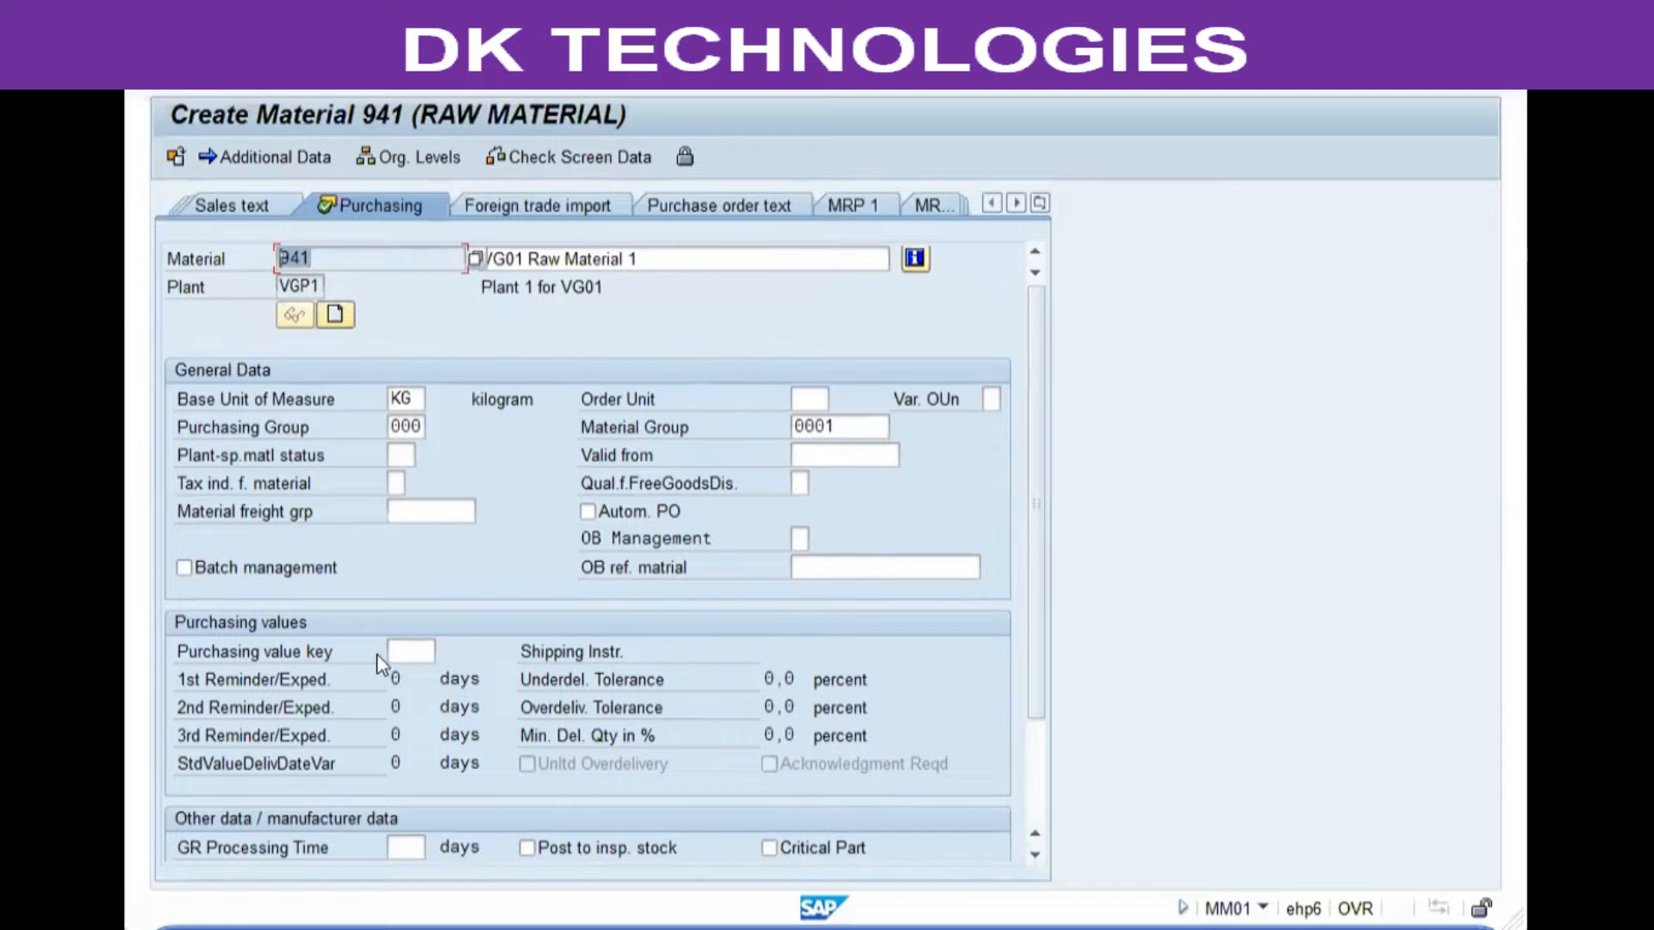
left_click(405, 652)
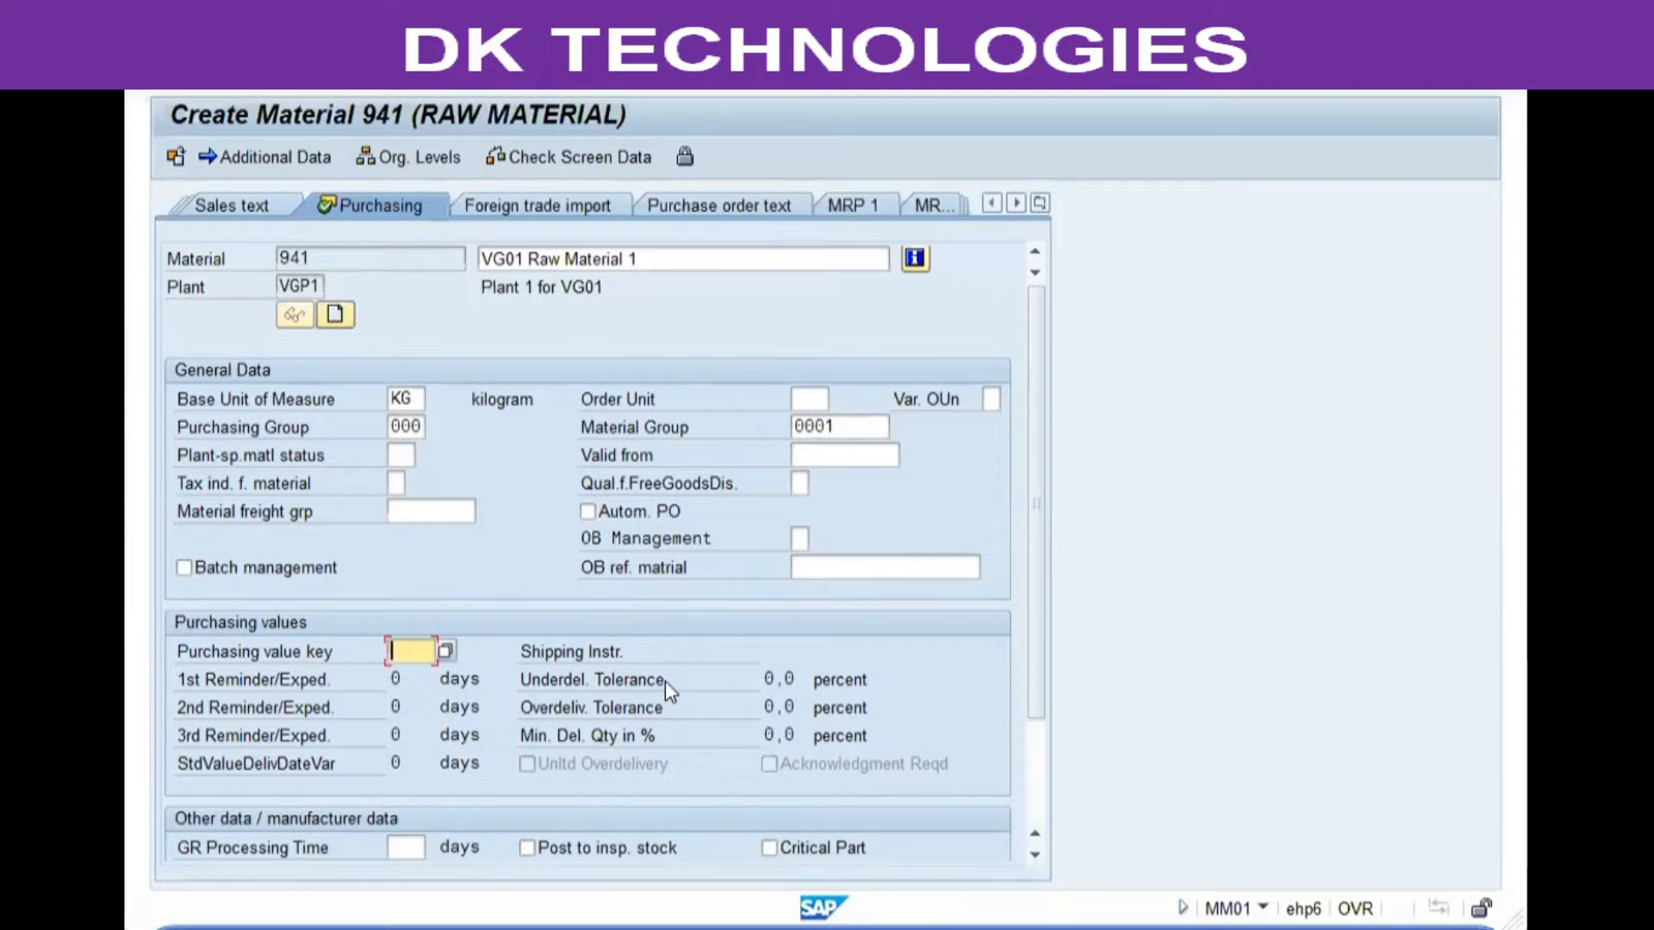
- Examine the underdelivery tolerance, overdelivery tolerance and shipping instruction fields under Purchasing values
left_click(761, 677)
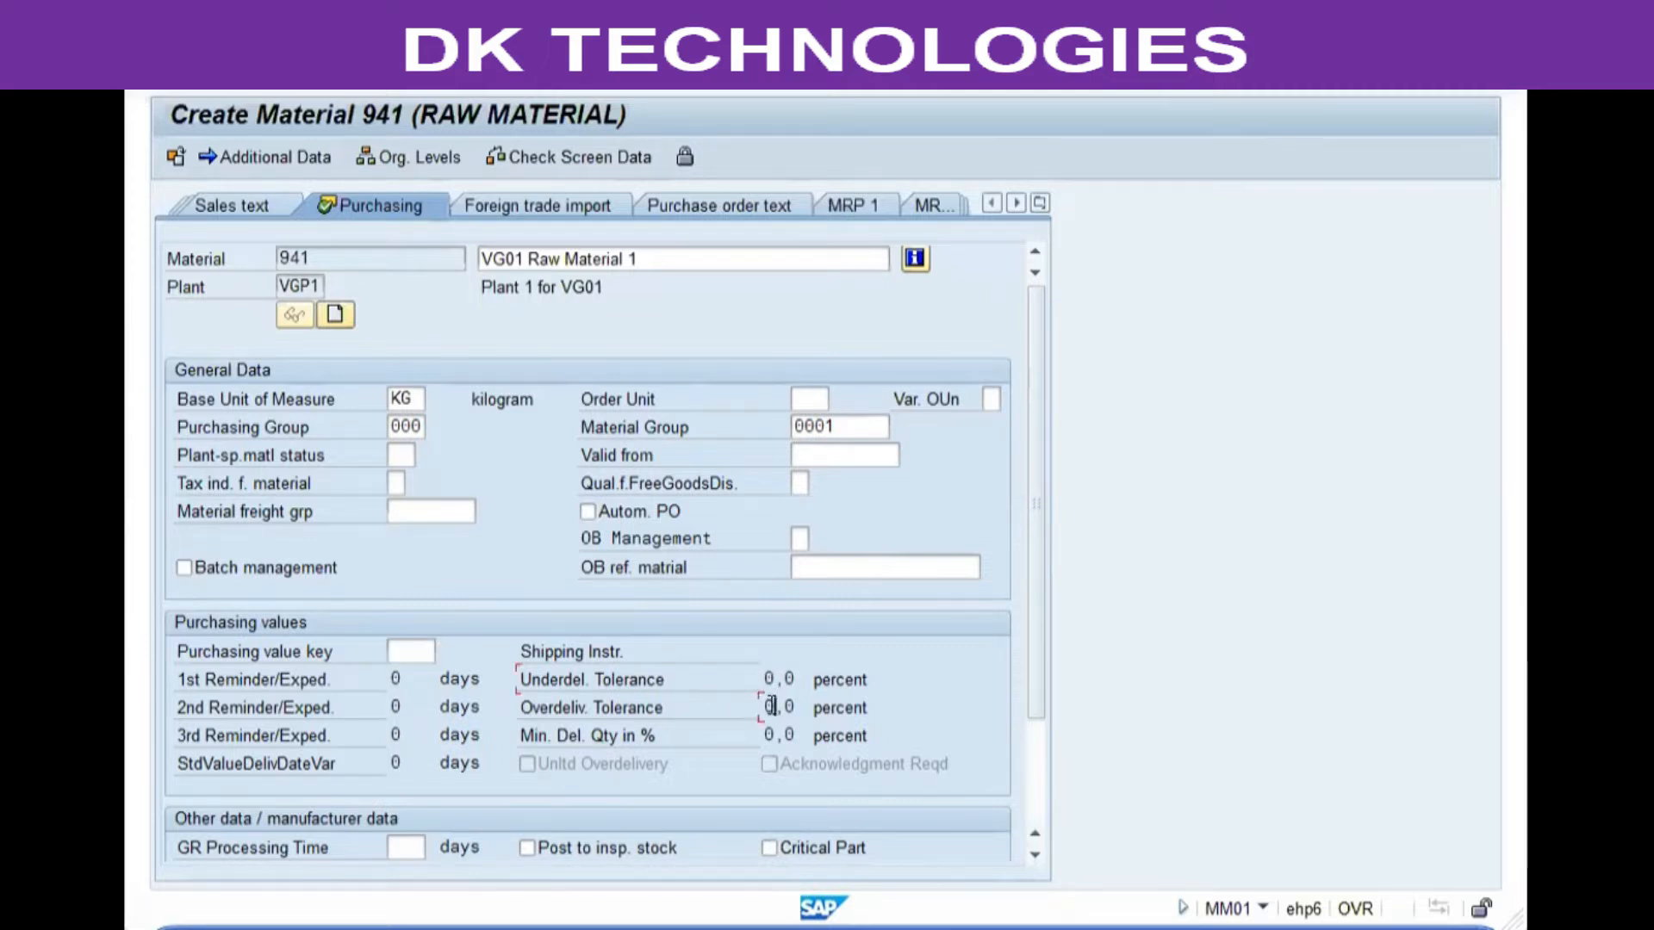
left_click(774, 696)
left_click(632, 649)
- Review the available purchasing value keys and choose key 99 for the material
left_click(410, 652)
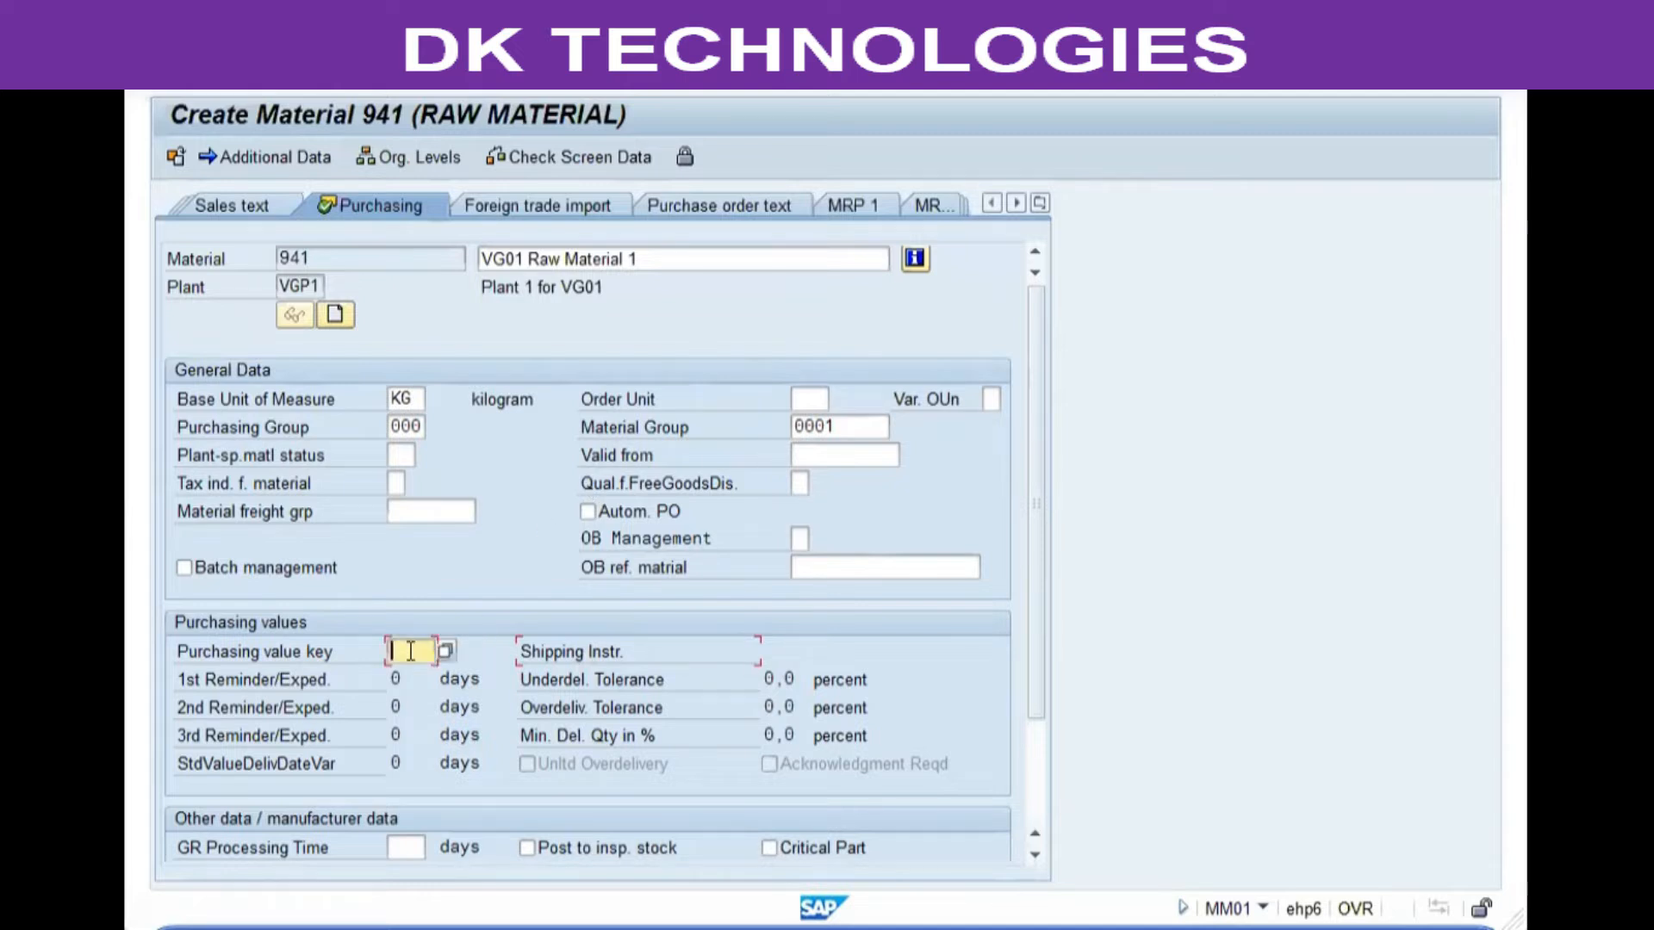
left_click(443, 653)
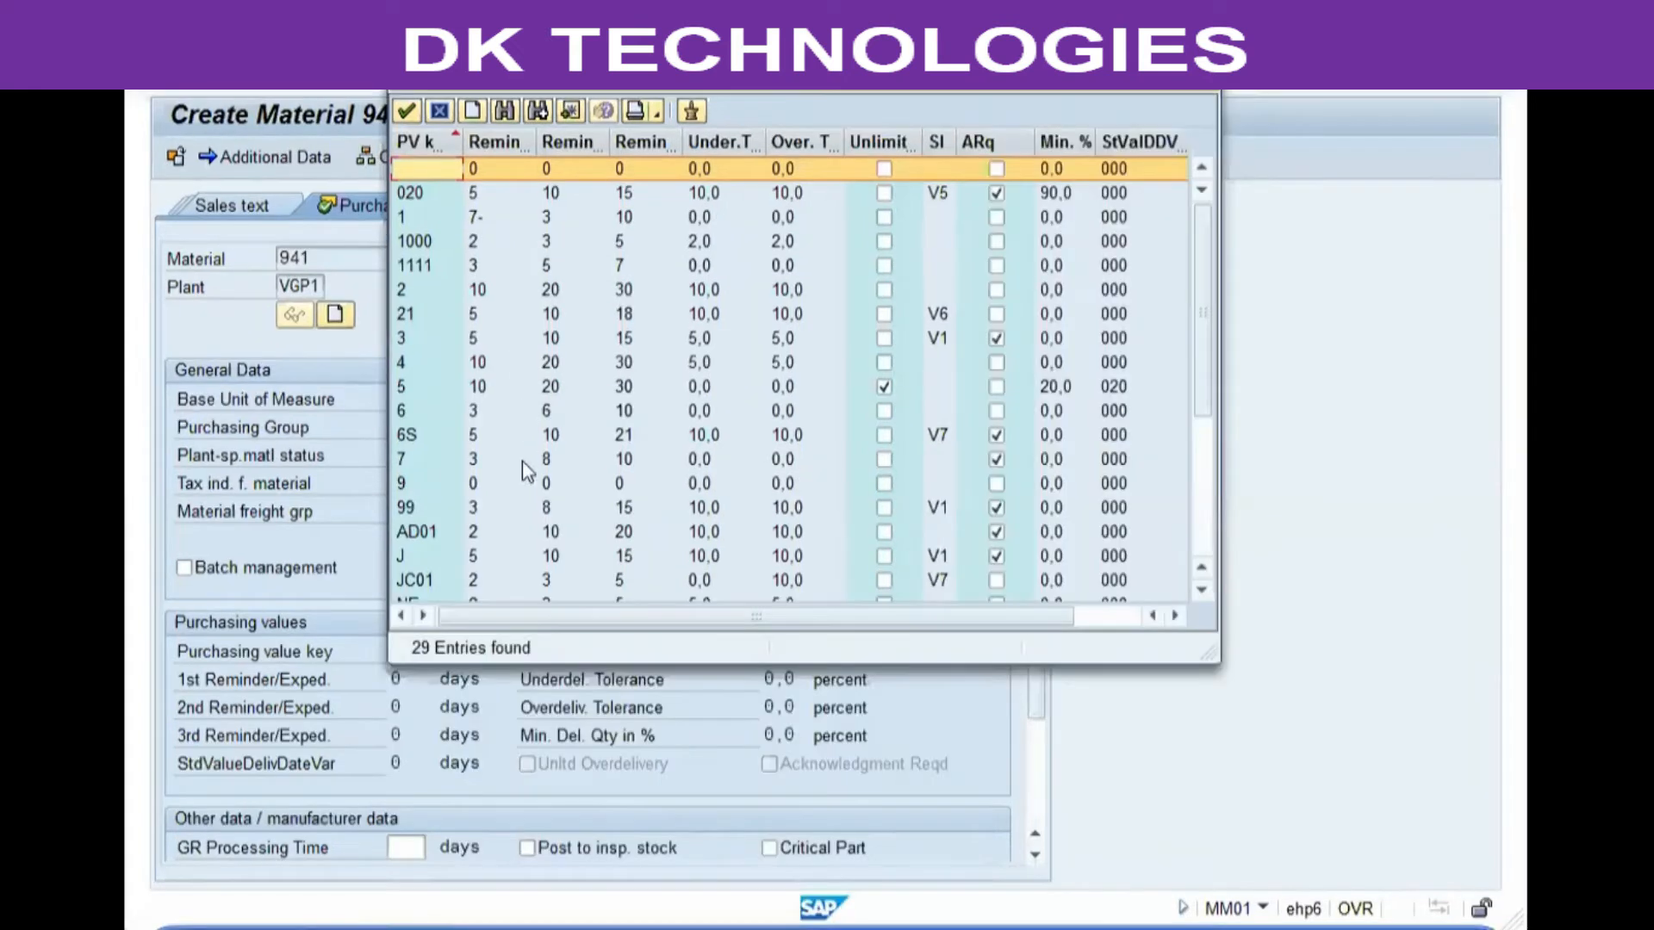
left_click(517, 441)
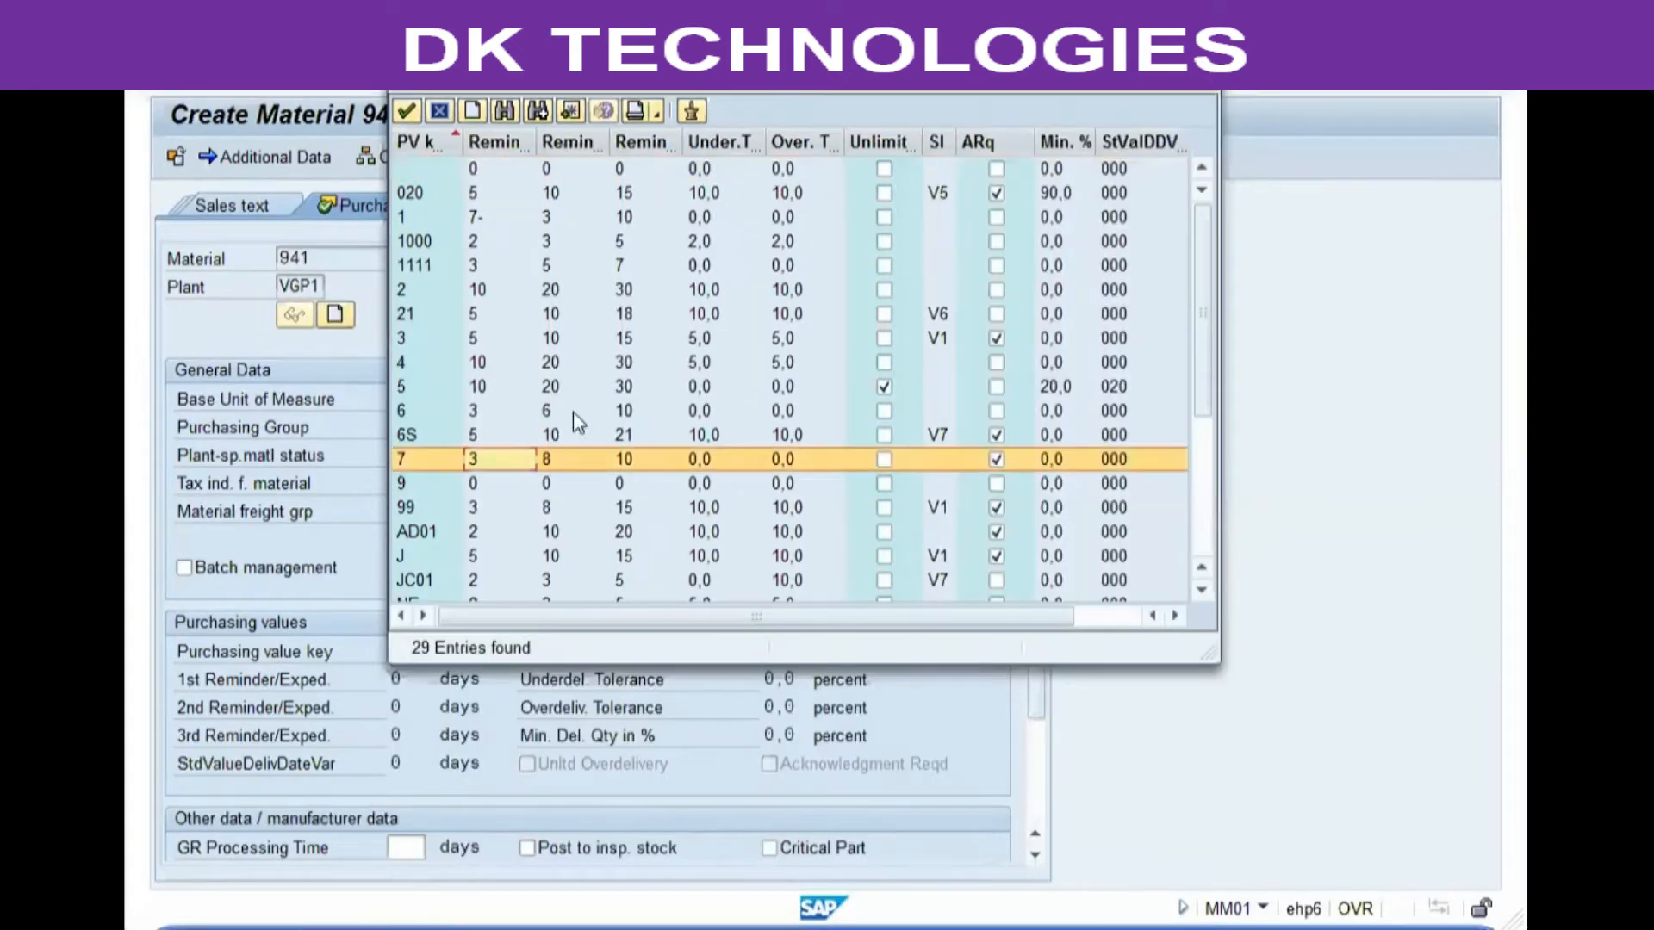
left_click(487, 216)
scroll(473, 277, "down", 3)
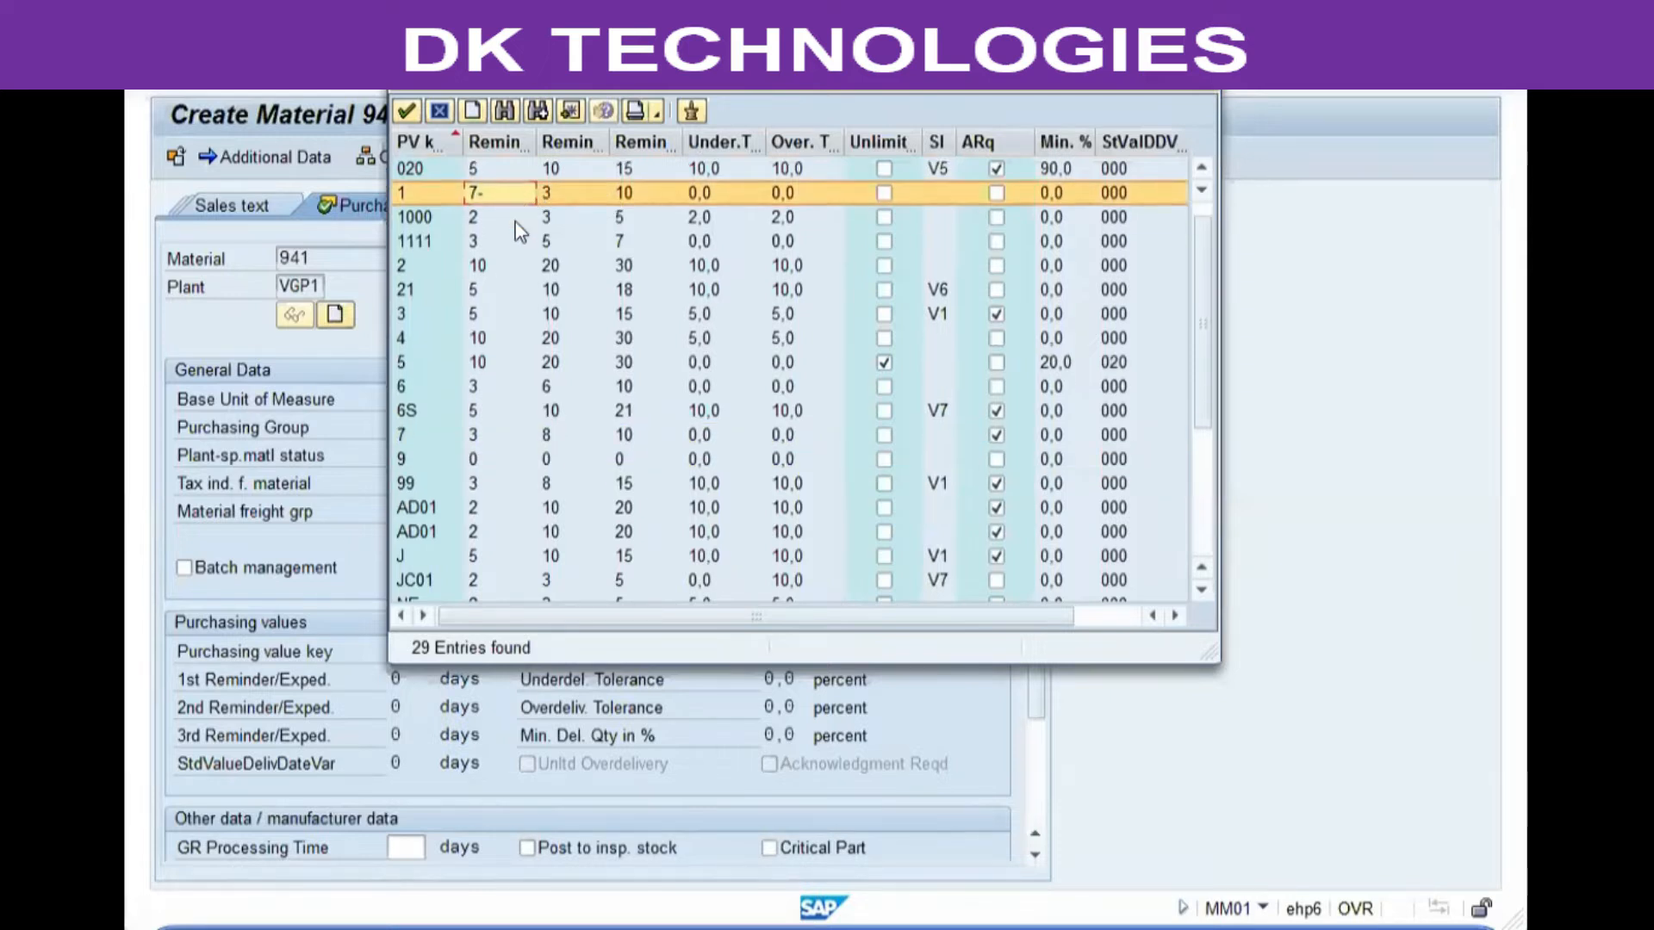
double_click(474, 296)
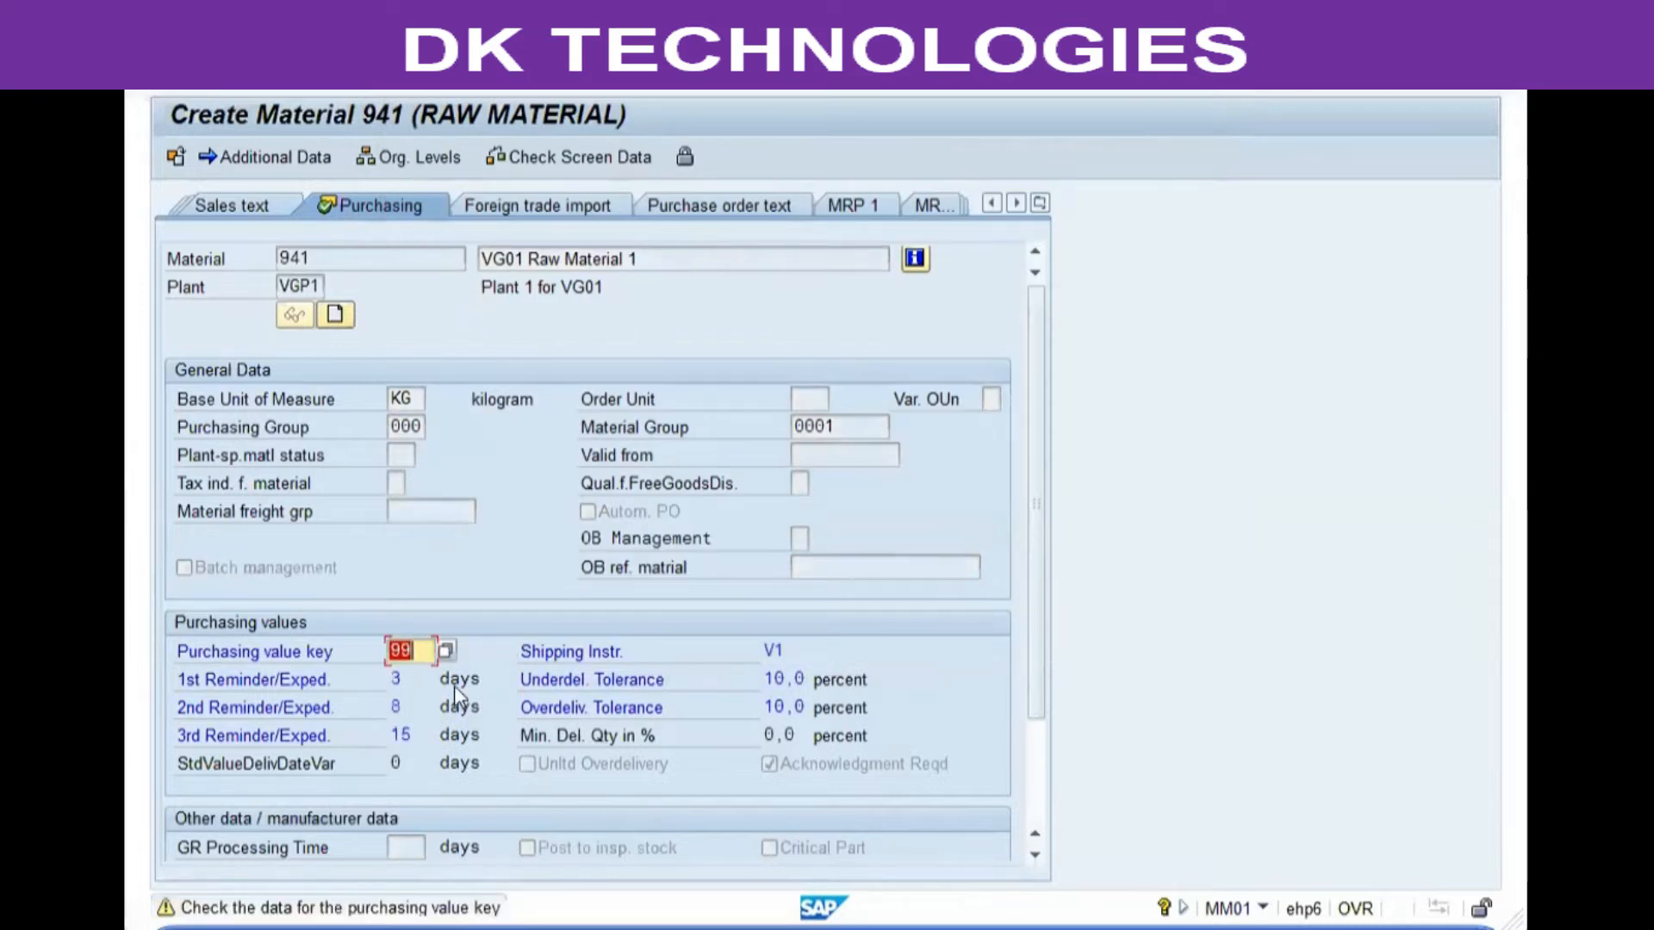
- Examine the first, second and third reminder days filled in by purchasing value key 99
left_click(402, 680)
left_click(401, 707)
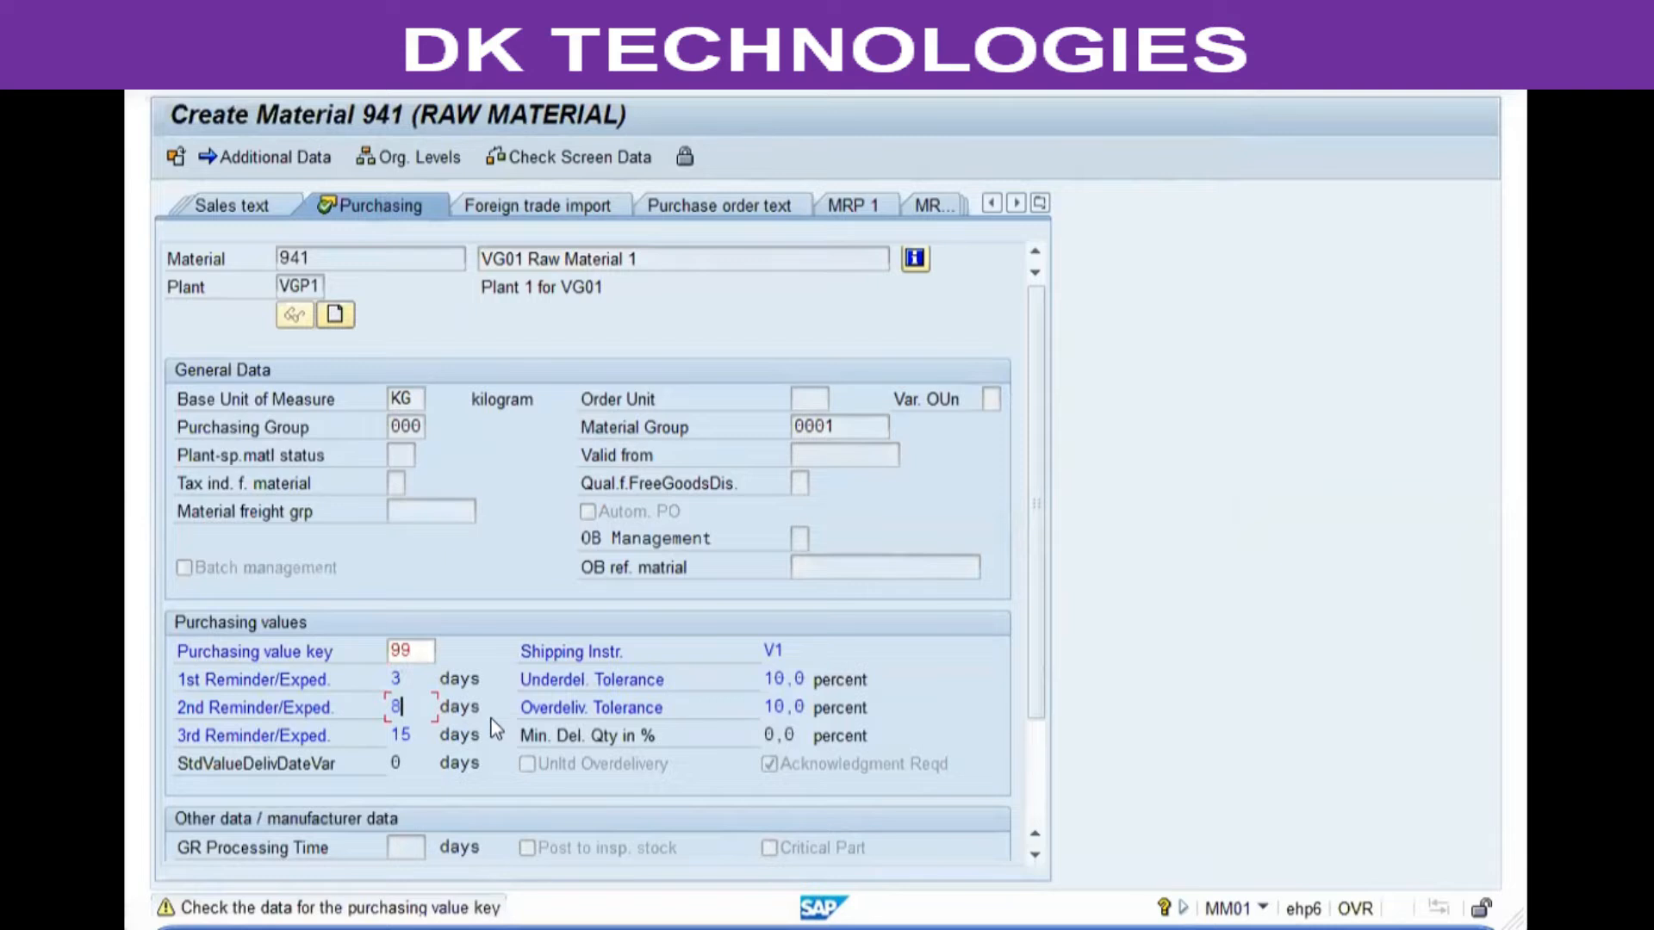
left_click(278, 734)
left_click(446, 734)
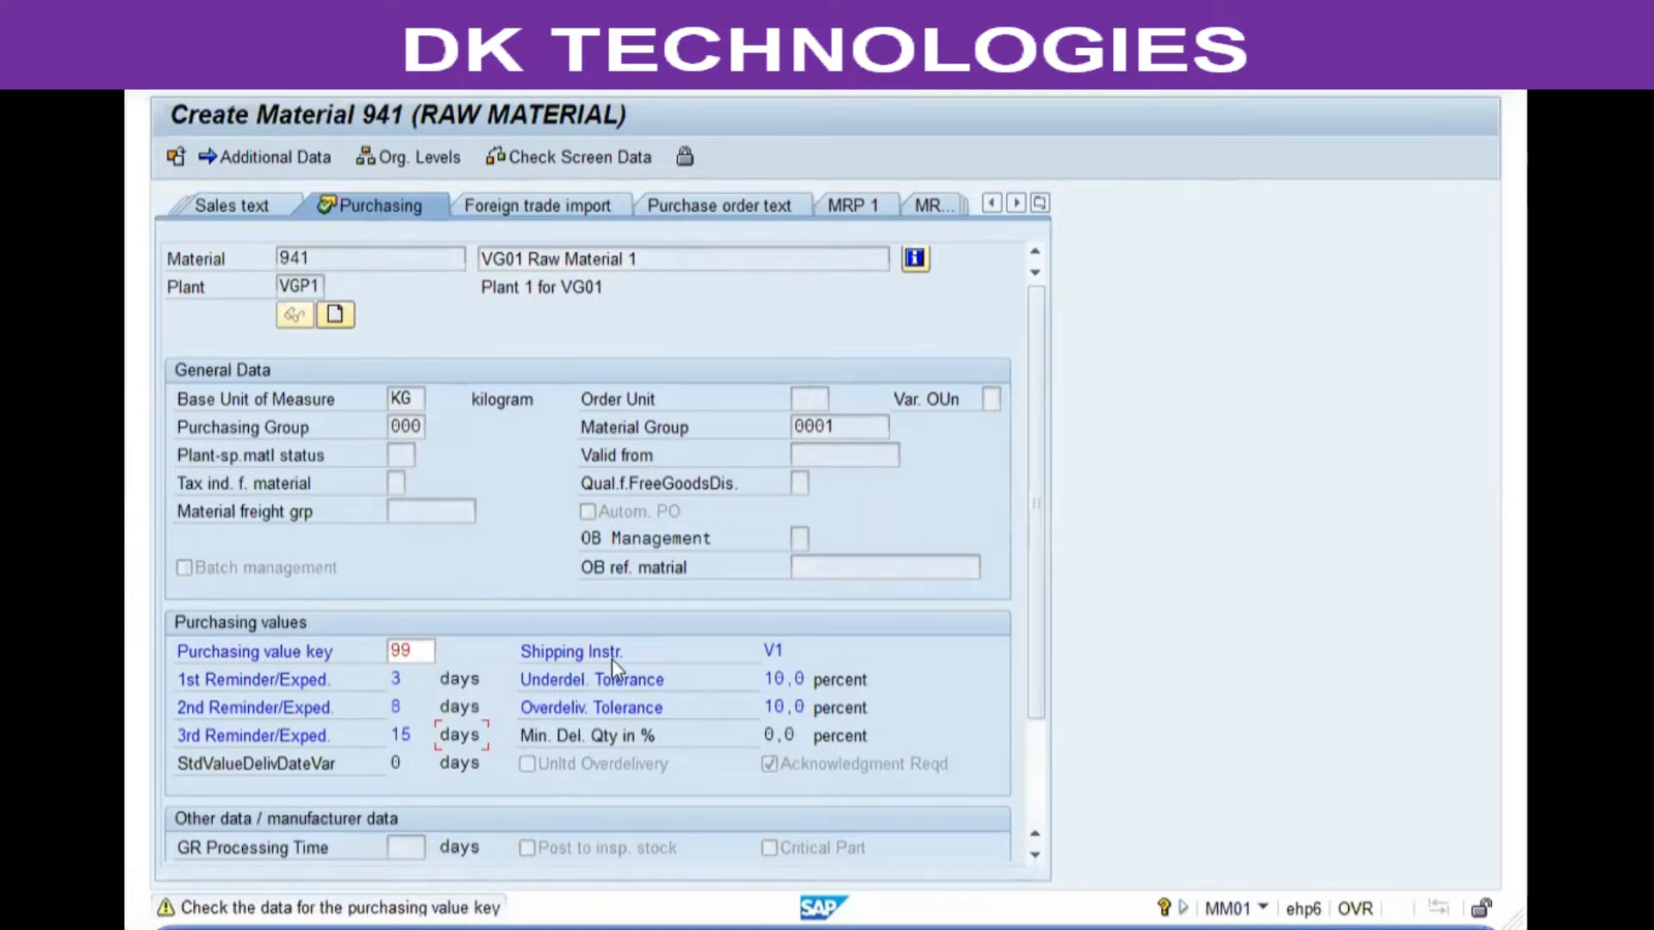
- Examine the shipping instruction, delivery tolerances and acknowledgment requirement that belong to purchasing value key 99
left_click(780, 652)
left_click(613, 681)
left_click(799, 706)
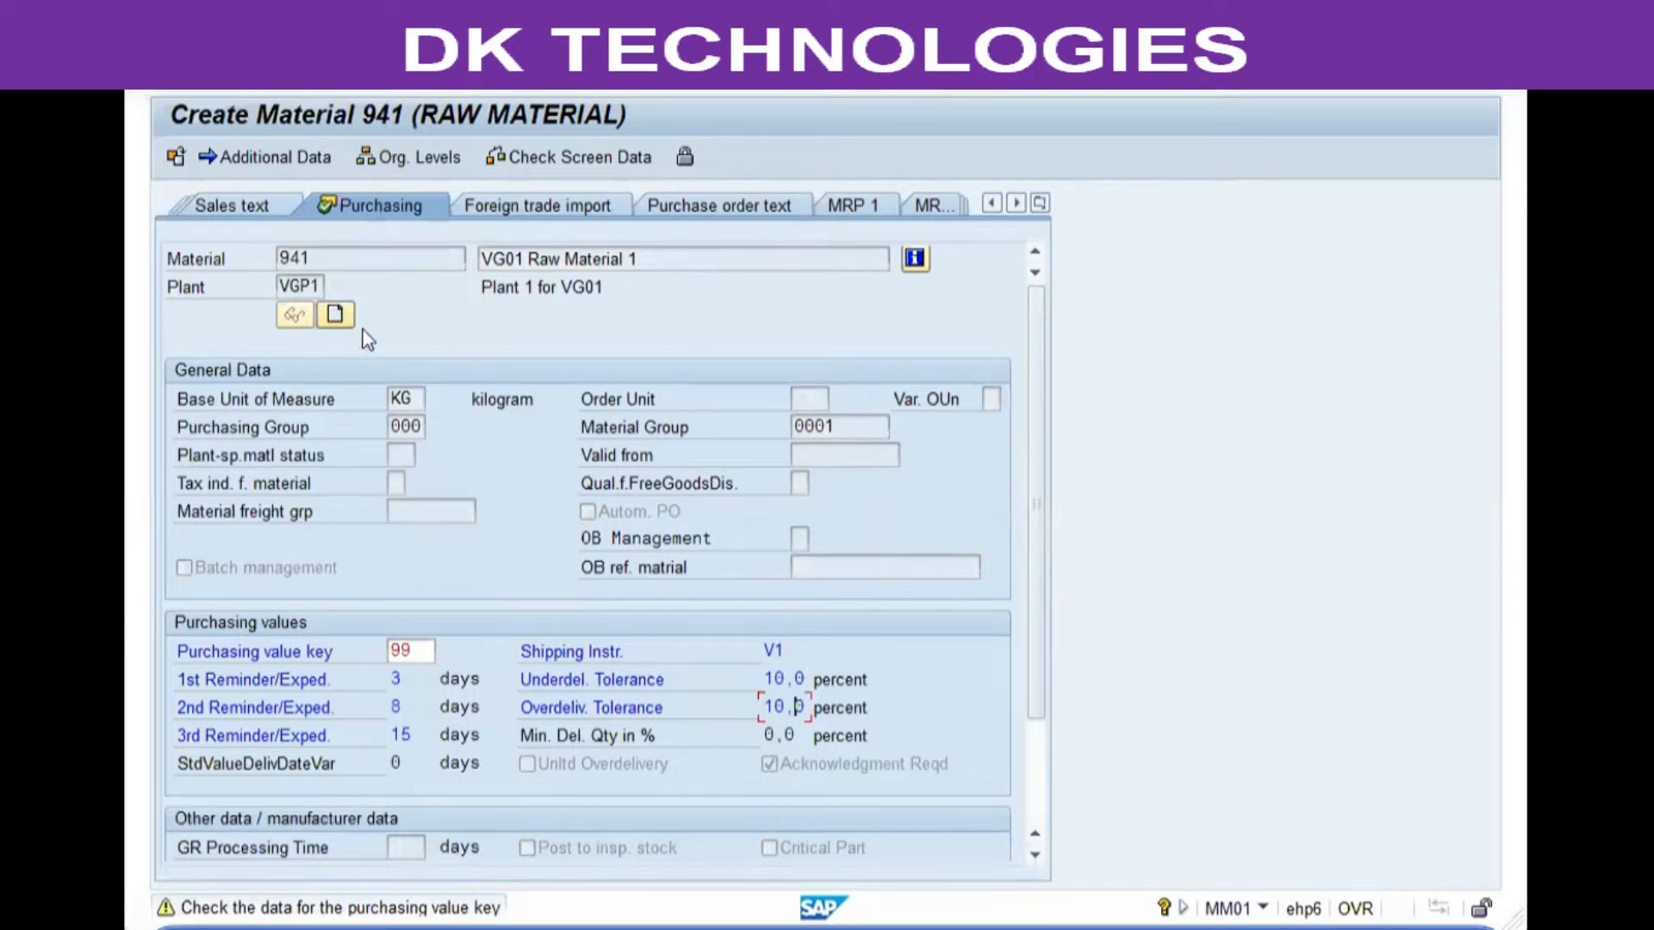
left_click(469, 258)
left_click(860, 763)
left_click(329, 708)
- Set the purchasing value key to 3, confirm its data and open the Plant data / stor. 1 view
left_click(410, 651)
key("F4")
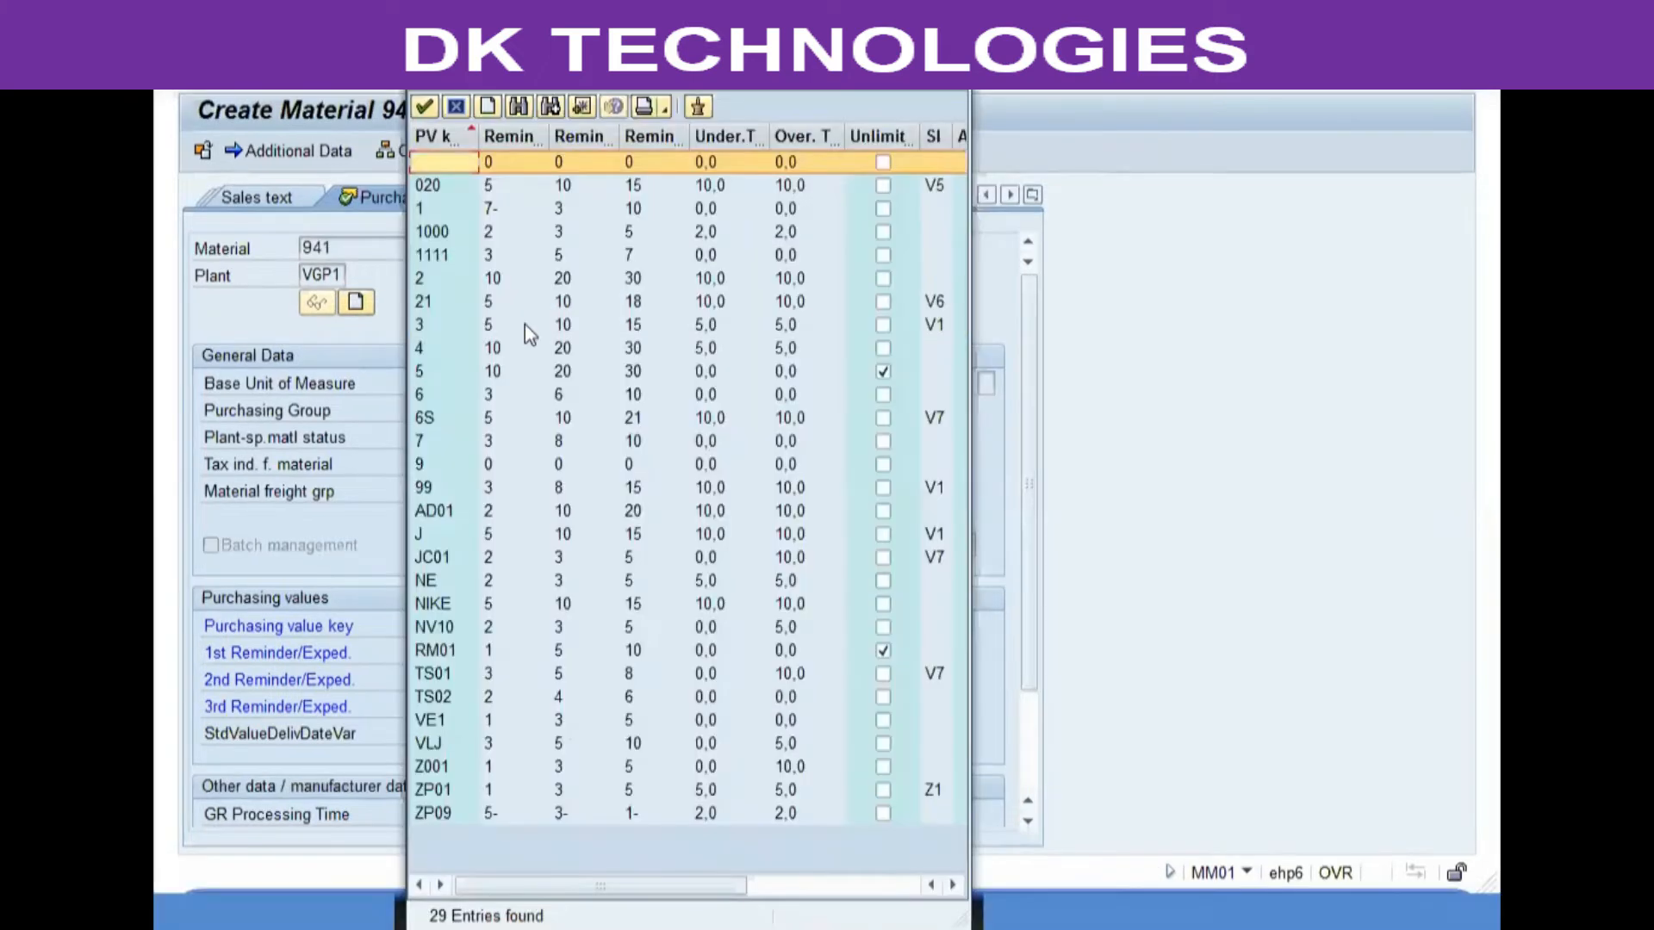
left_click(511, 337)
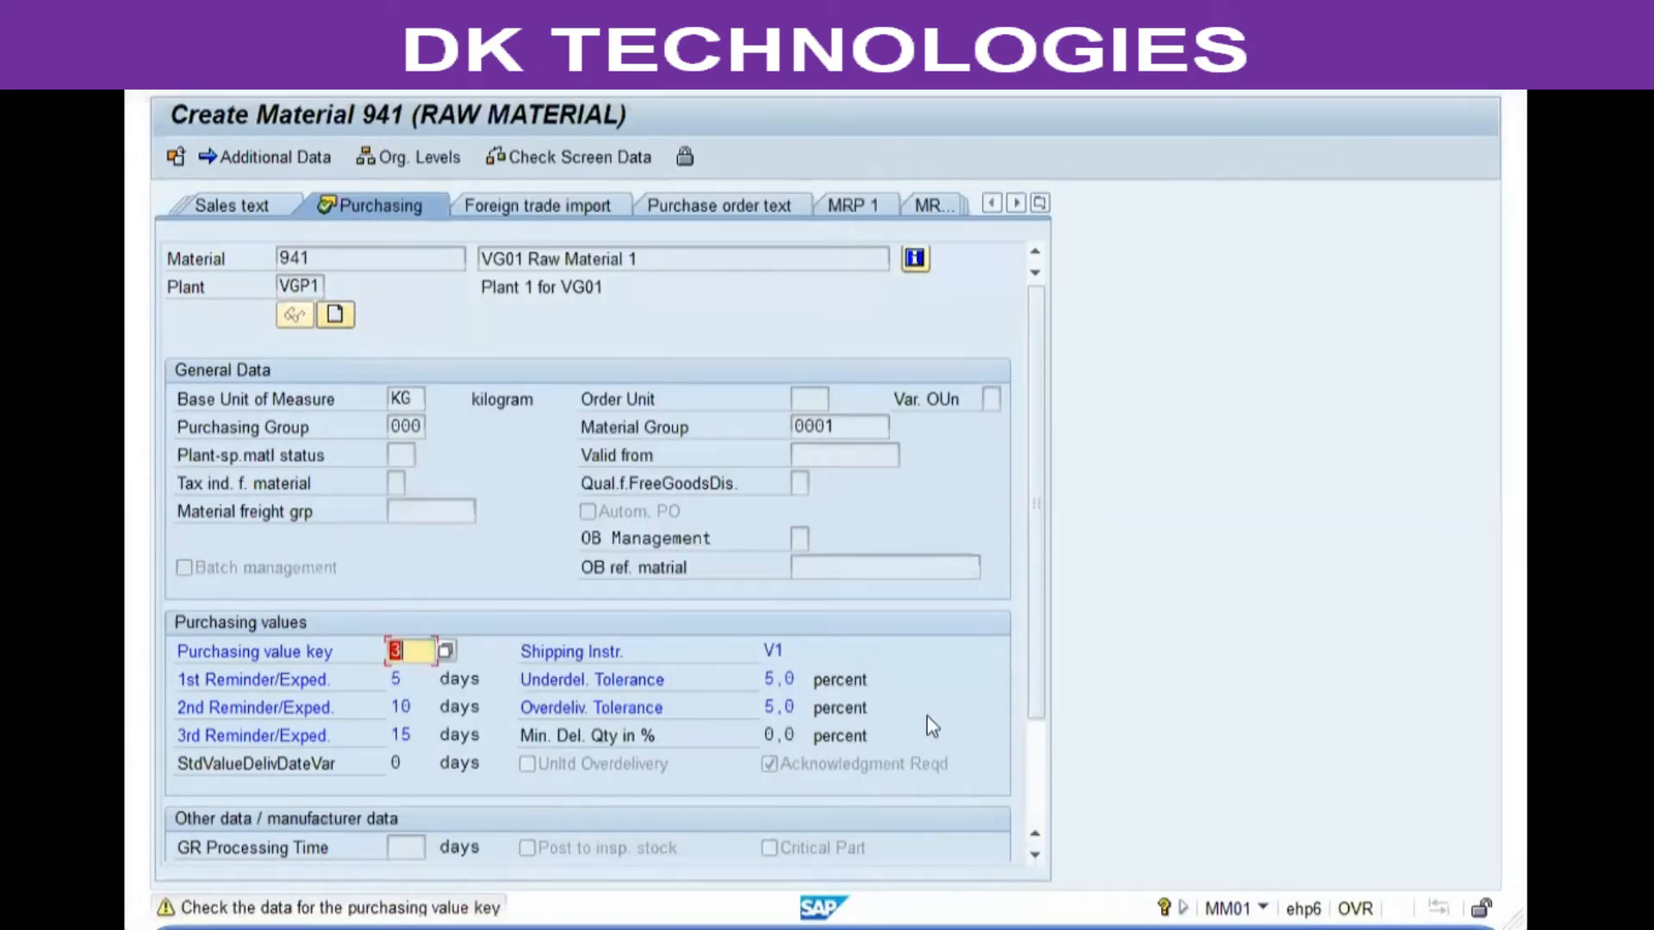
left_click(608, 679)
key("Return")
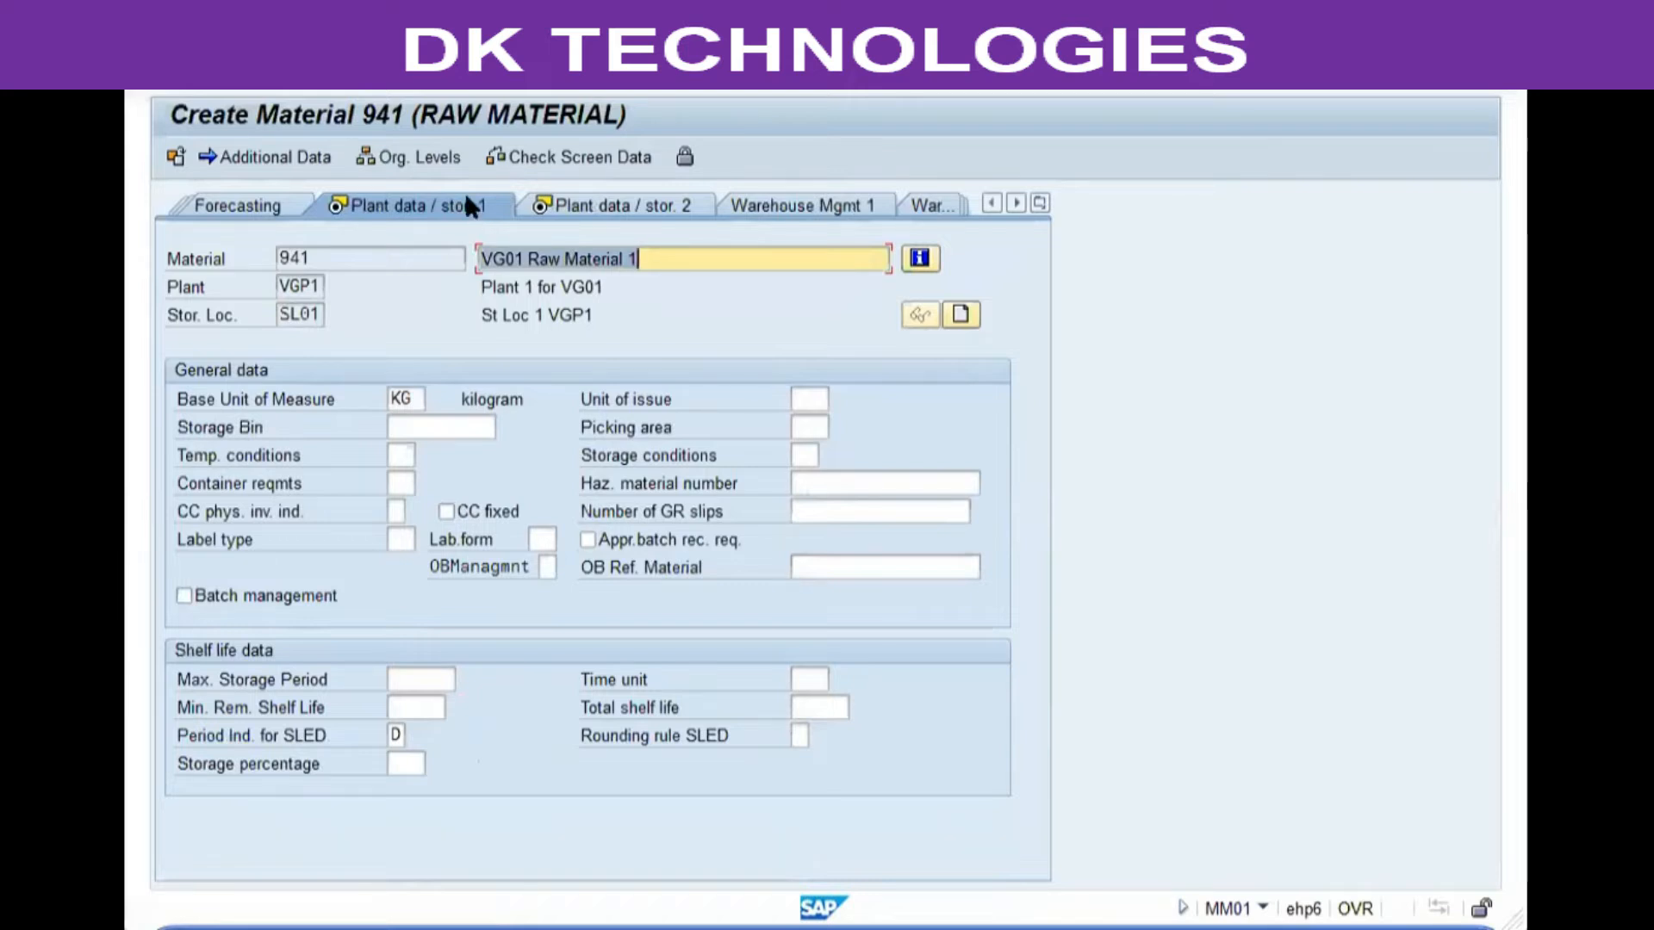
- Examine the material, plant, base unit of measure and unit of issue fields in the plant storage data
left_click_drag(323, 256, 281, 257)
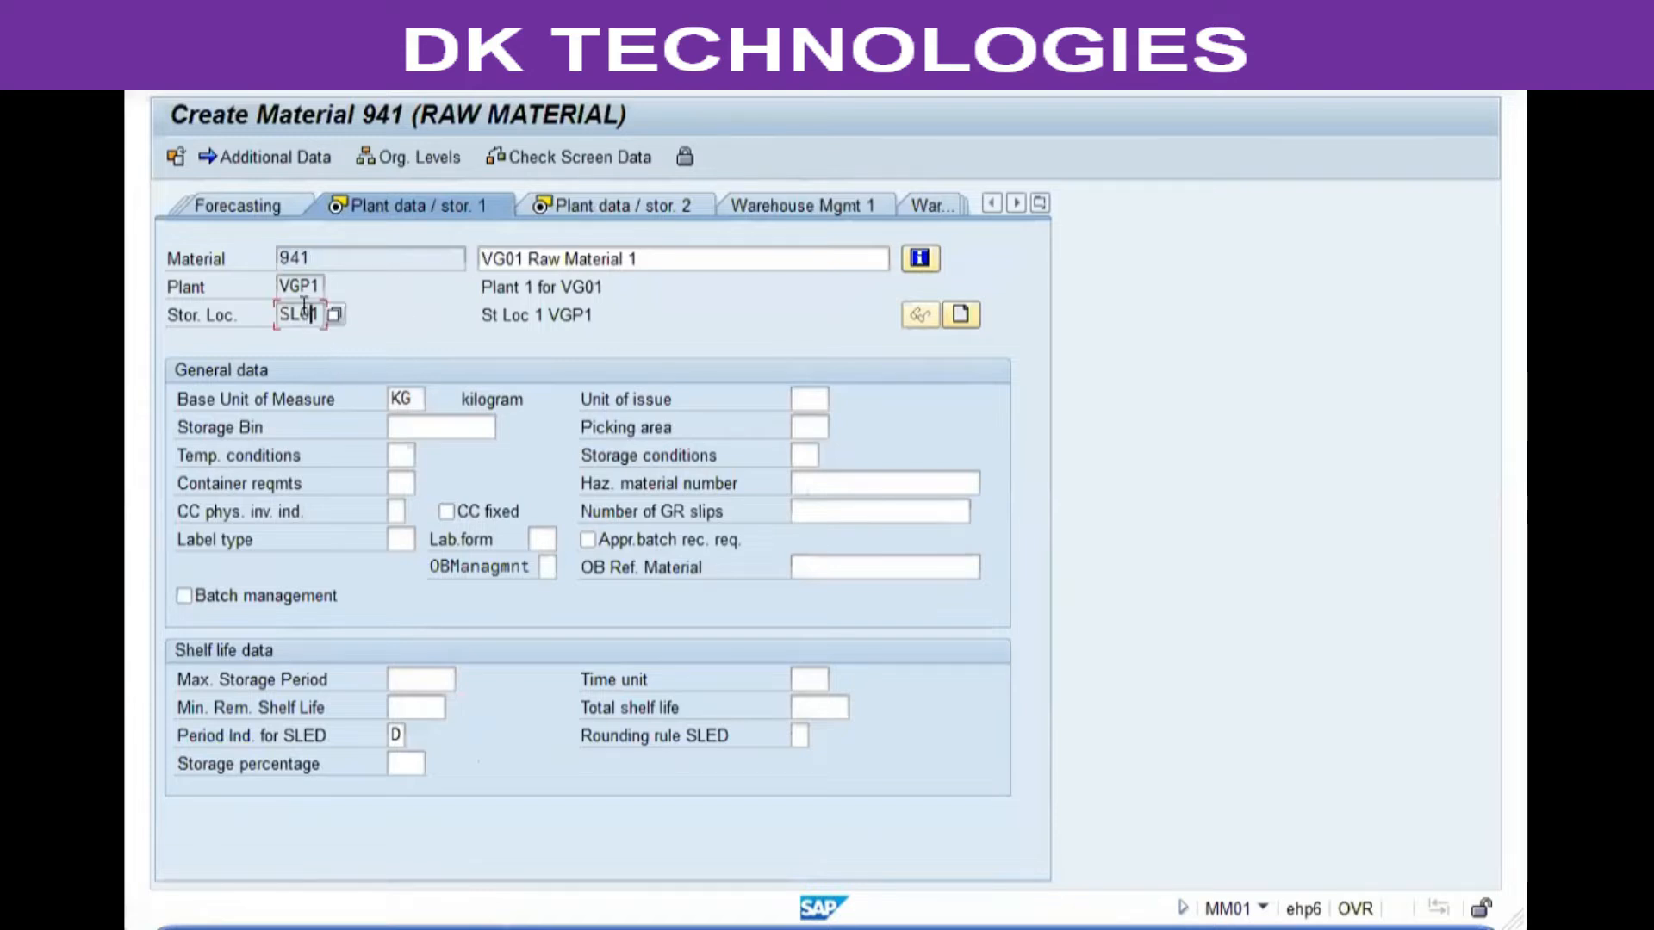
left_click_drag(315, 286, 169, 284)
left_click(262, 401)
left_click(805, 399)
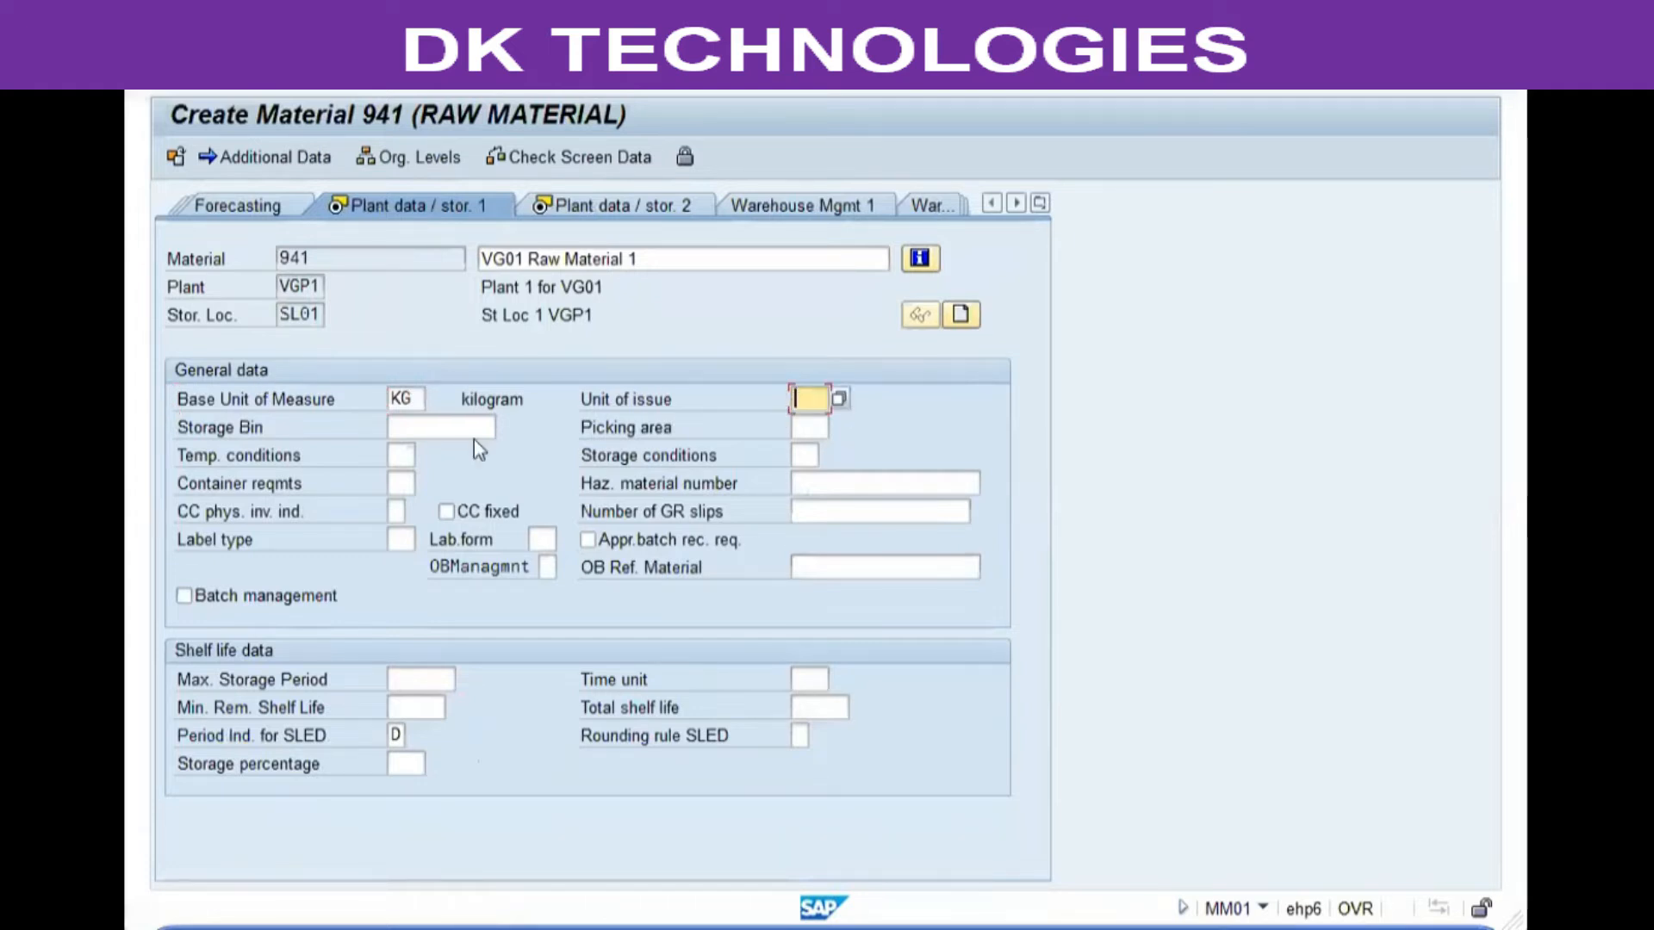
left_click(239, 400)
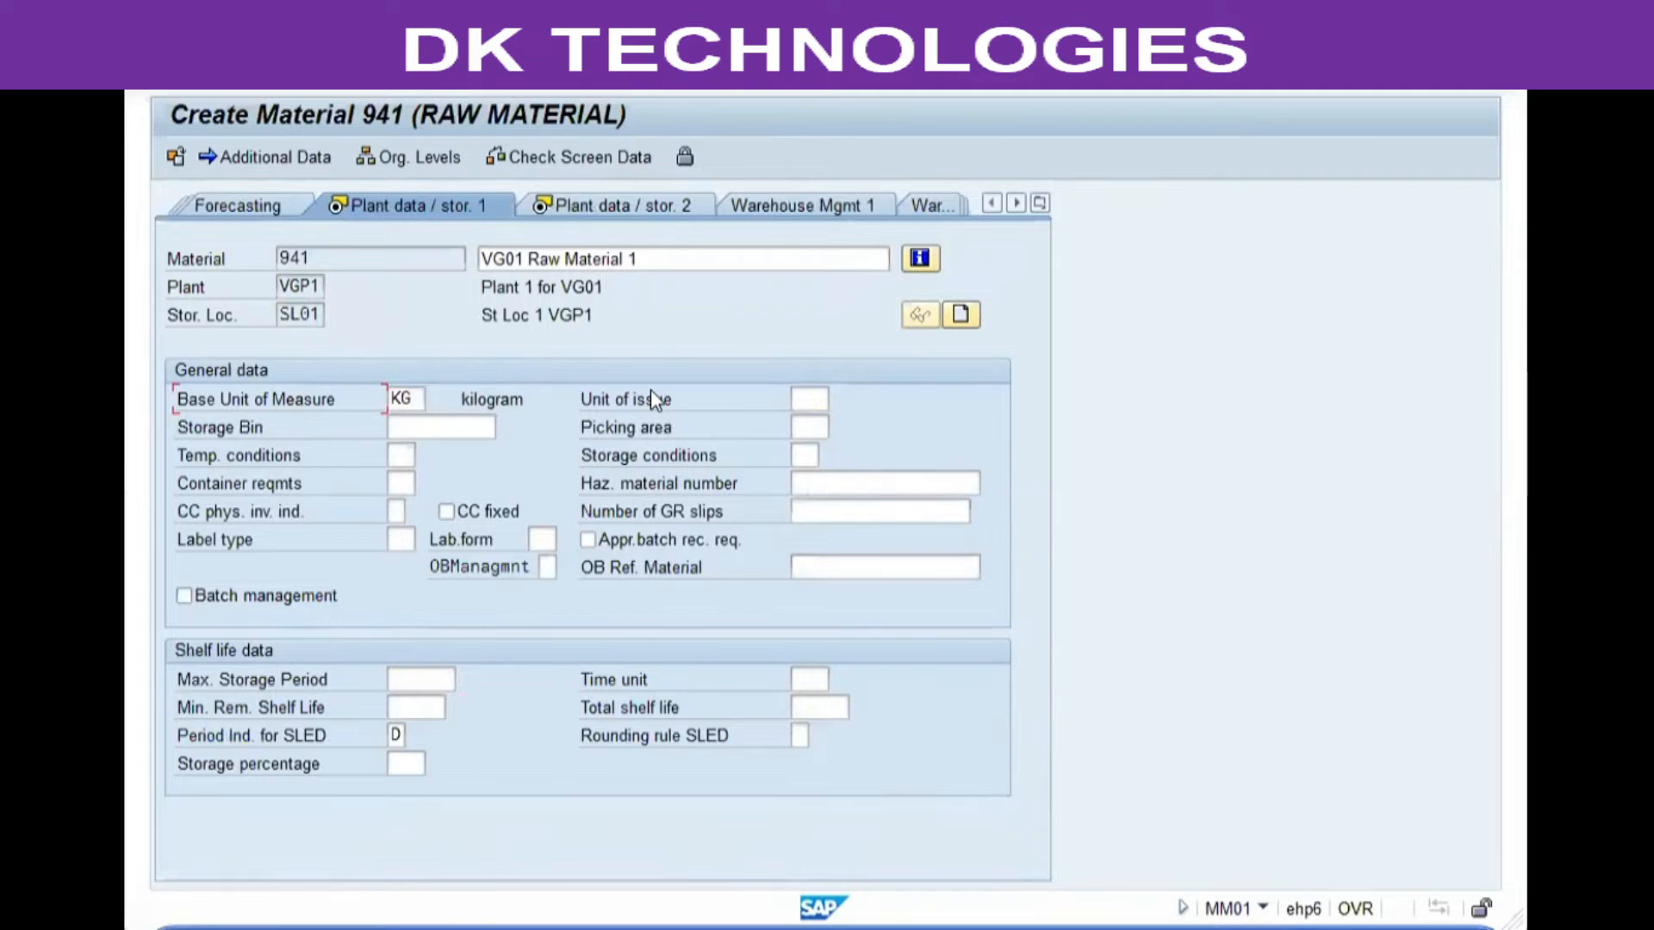
- Try to set the unit of issue to "bus"
left_click(805, 394)
type("bos")
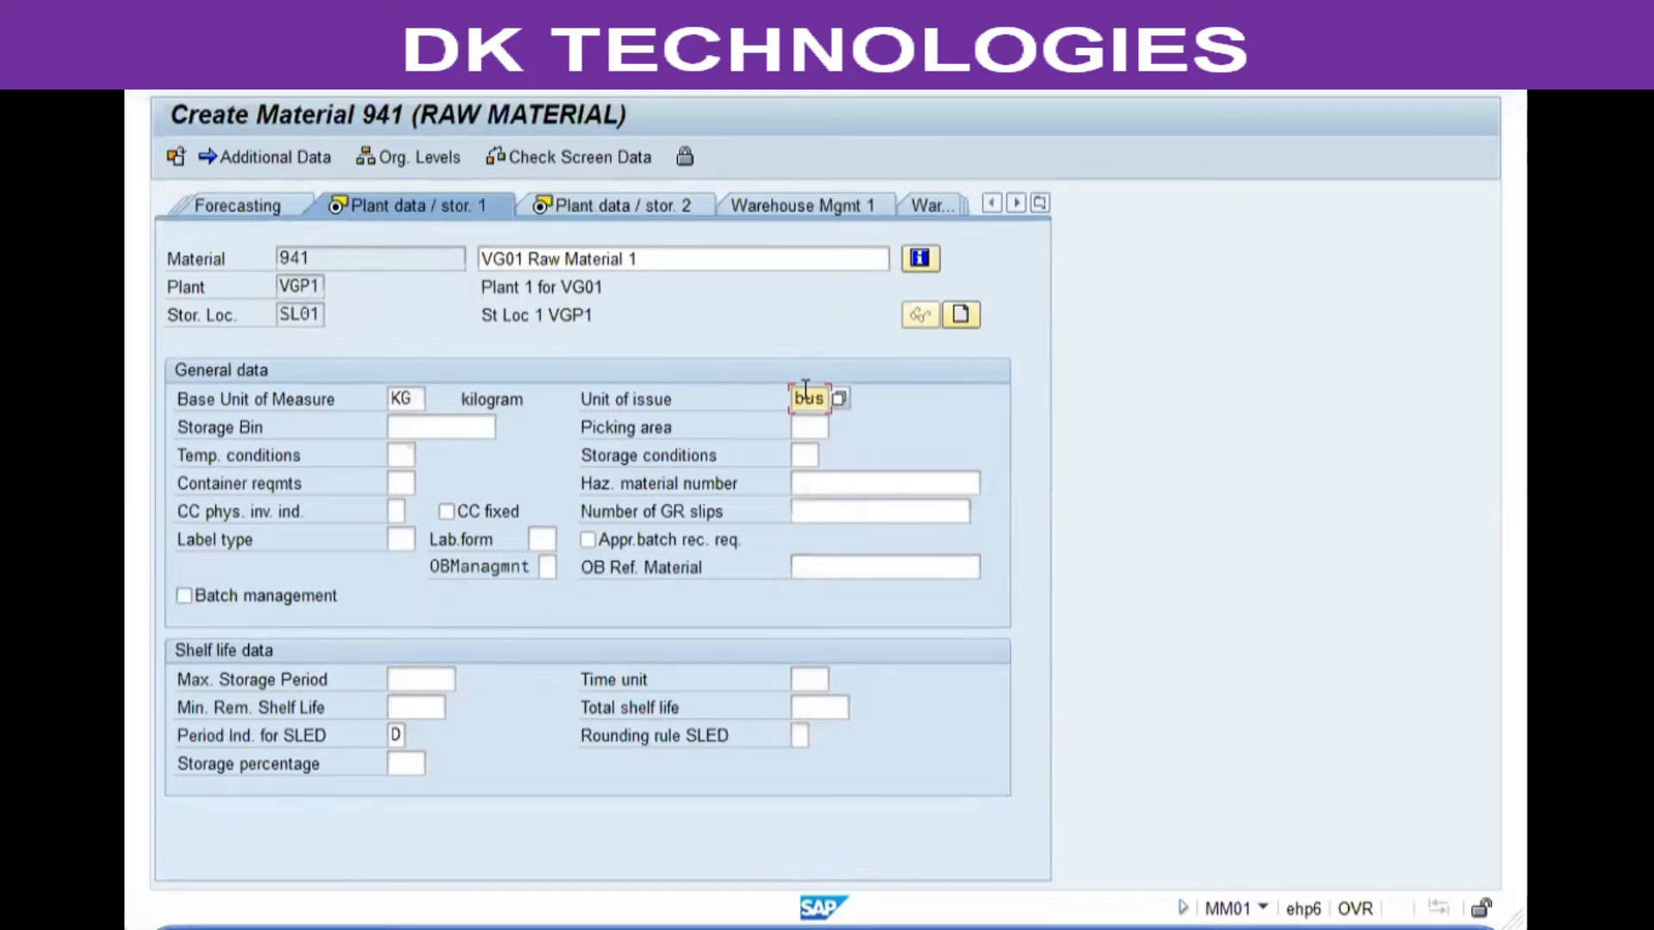
key("Return")
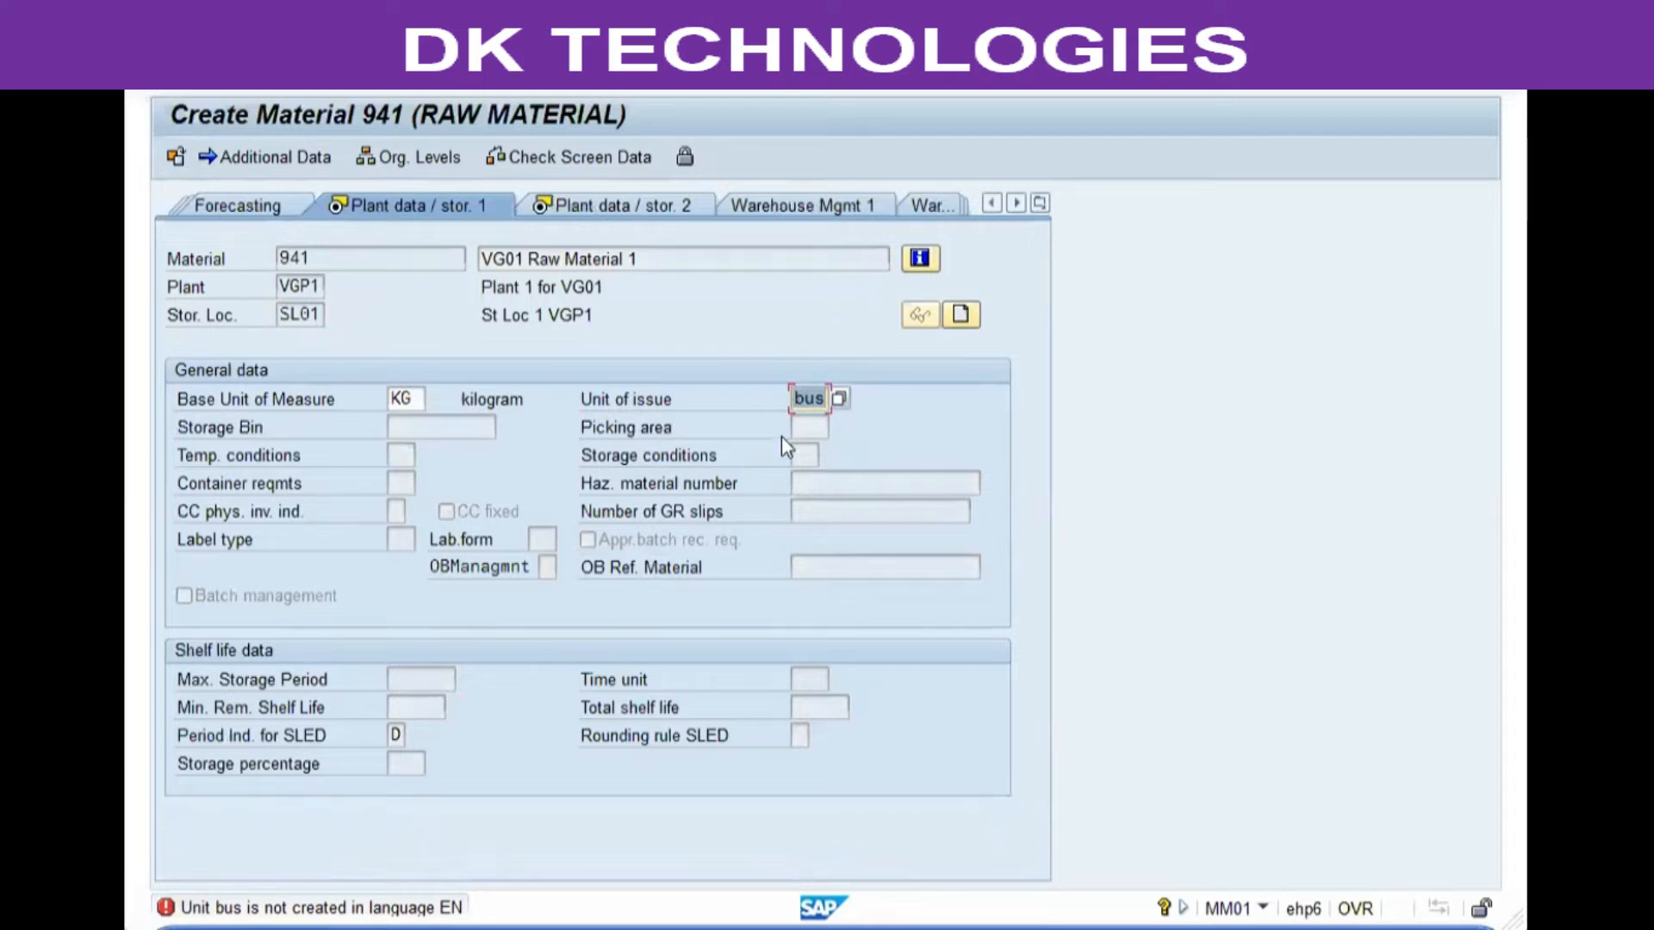
- Choose Bu (Bushel) as the unit of issue, dismiss the conversion factor request and clear the unit of issue
left_click(836, 398)
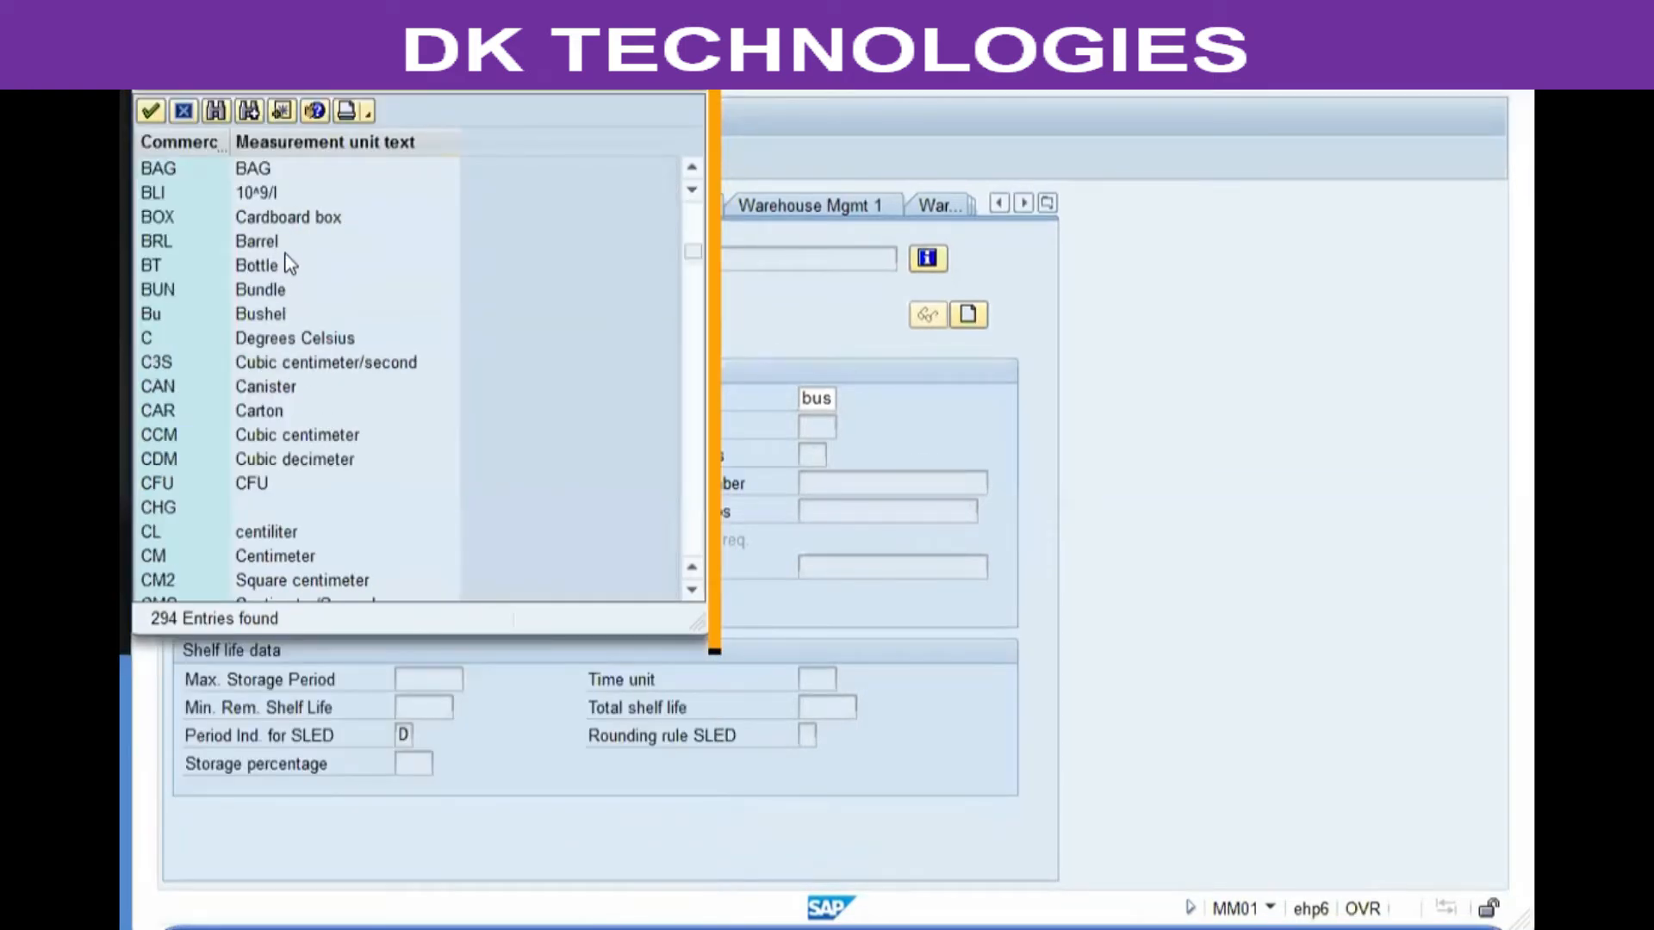
left_click(270, 308)
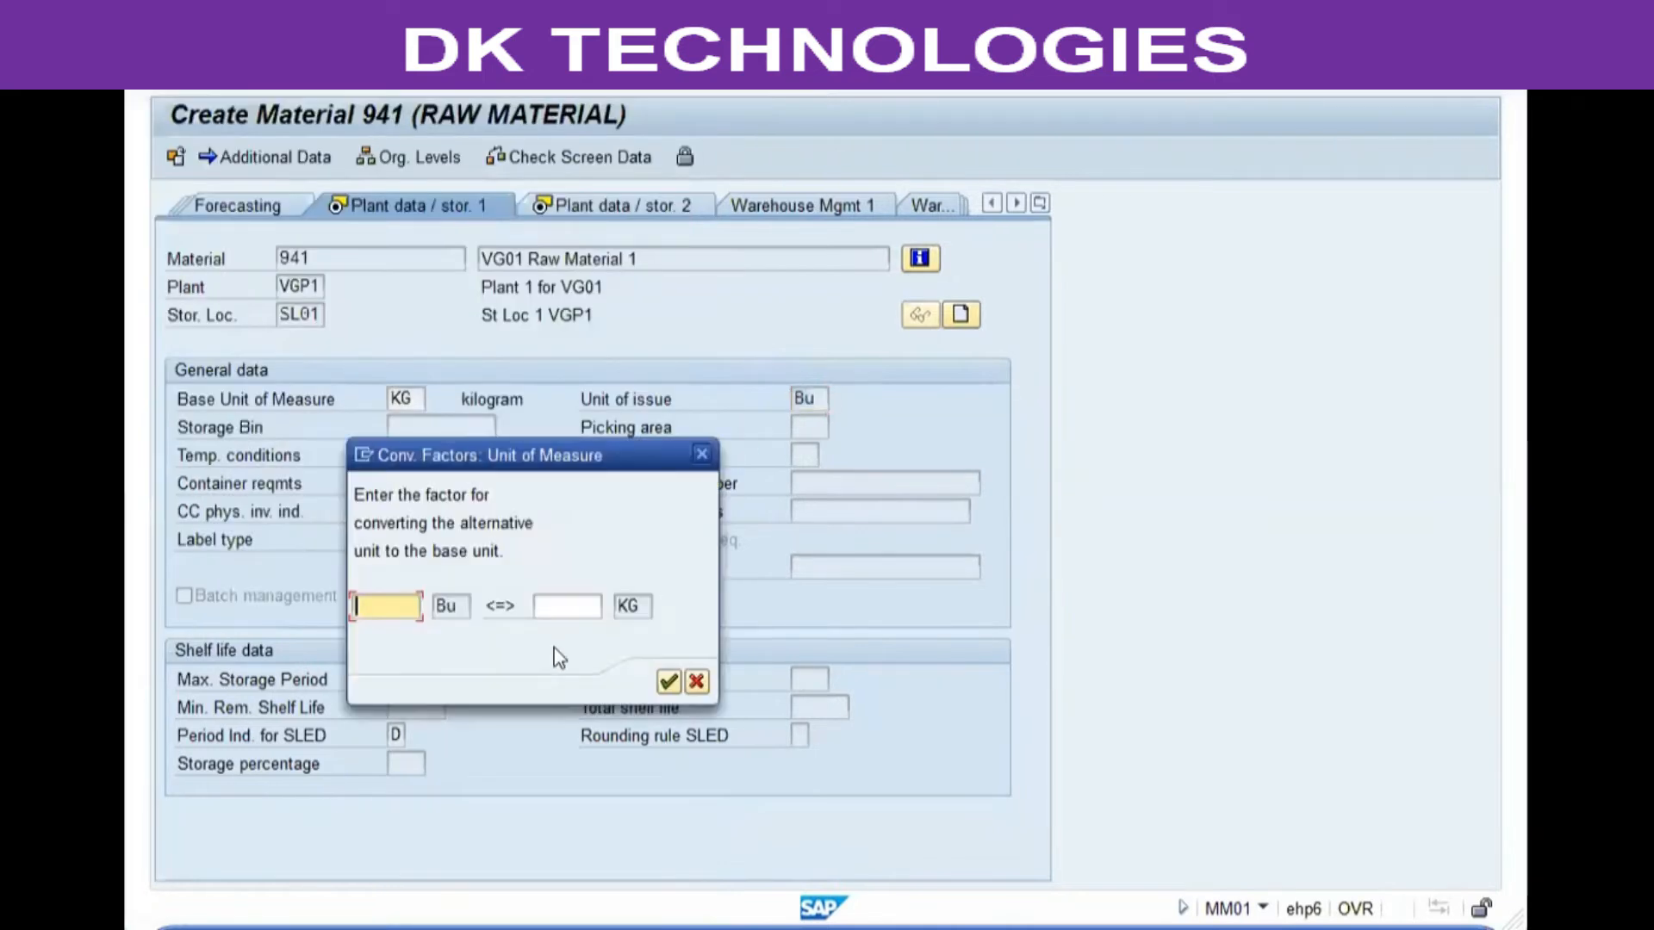
left_click(697, 681)
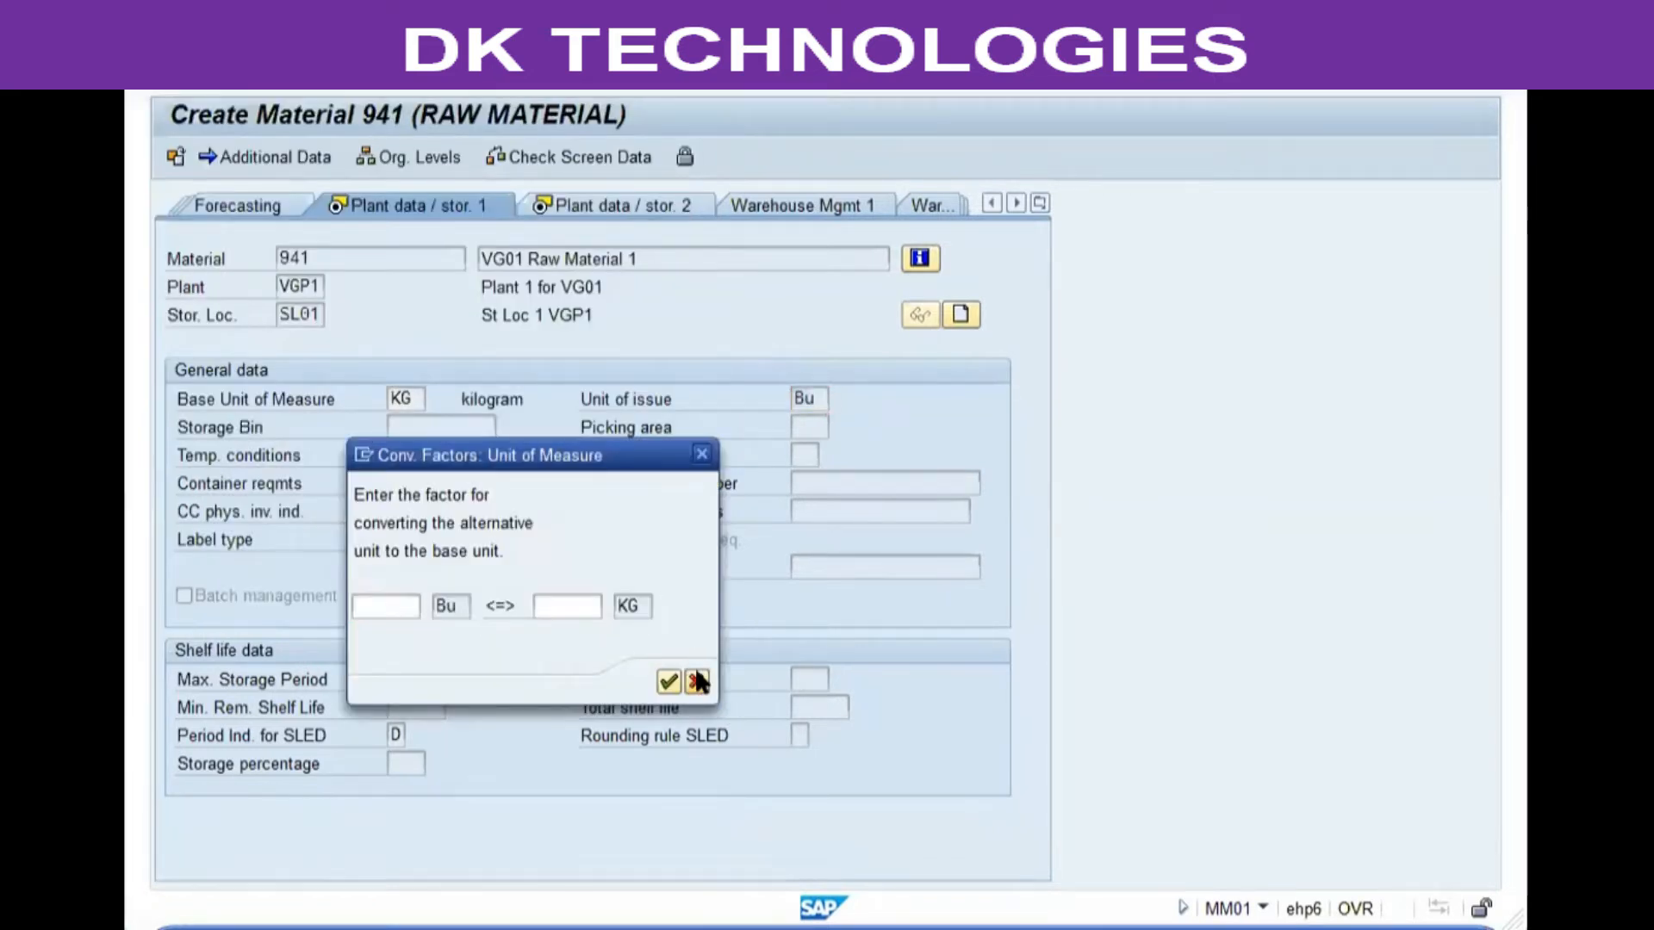
left_click(819, 400)
key("BackSpace")
key("BackSpace")
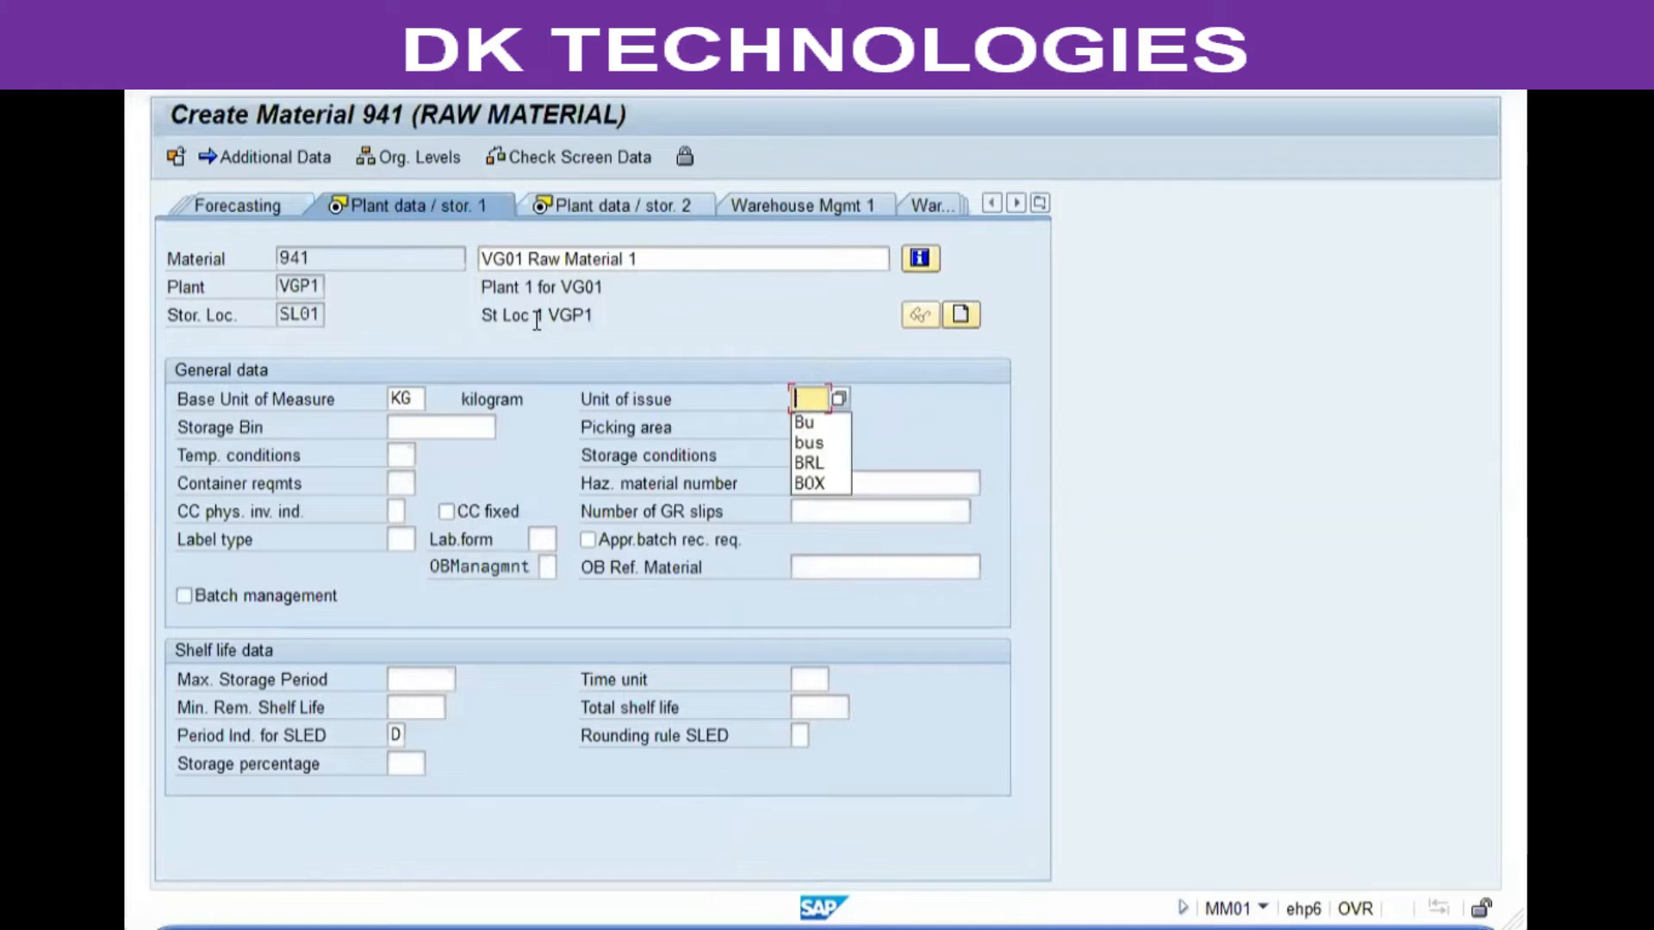
- Examine the storage bin field in relation to material 941
left_click(217, 418)
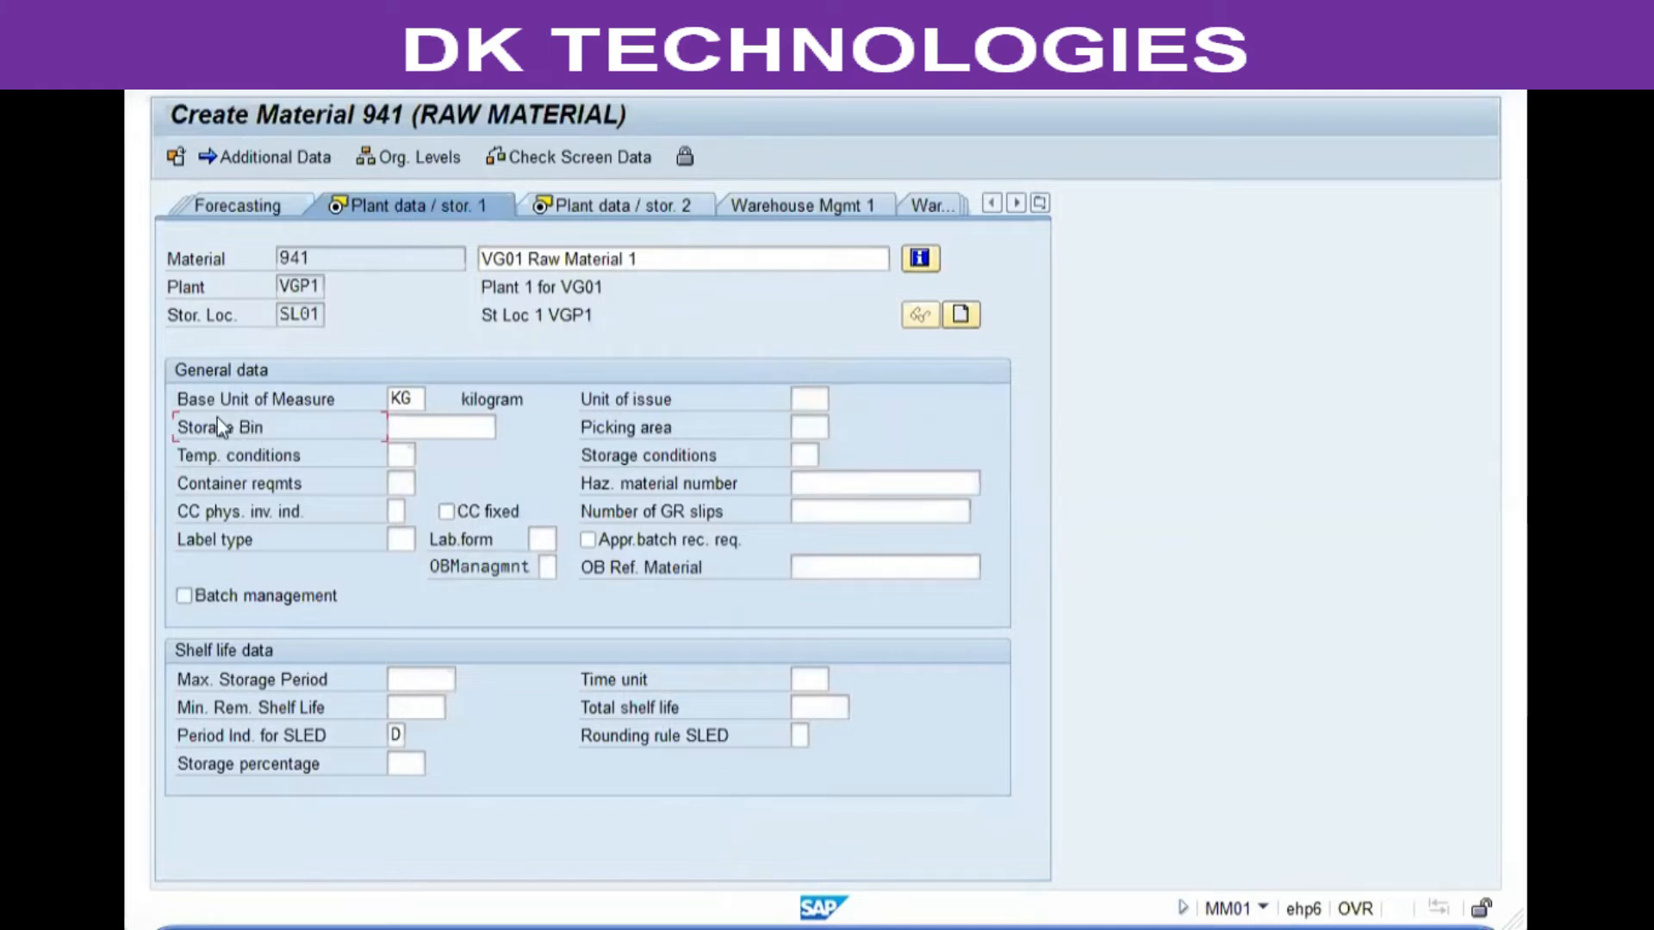
left_click(302, 251)
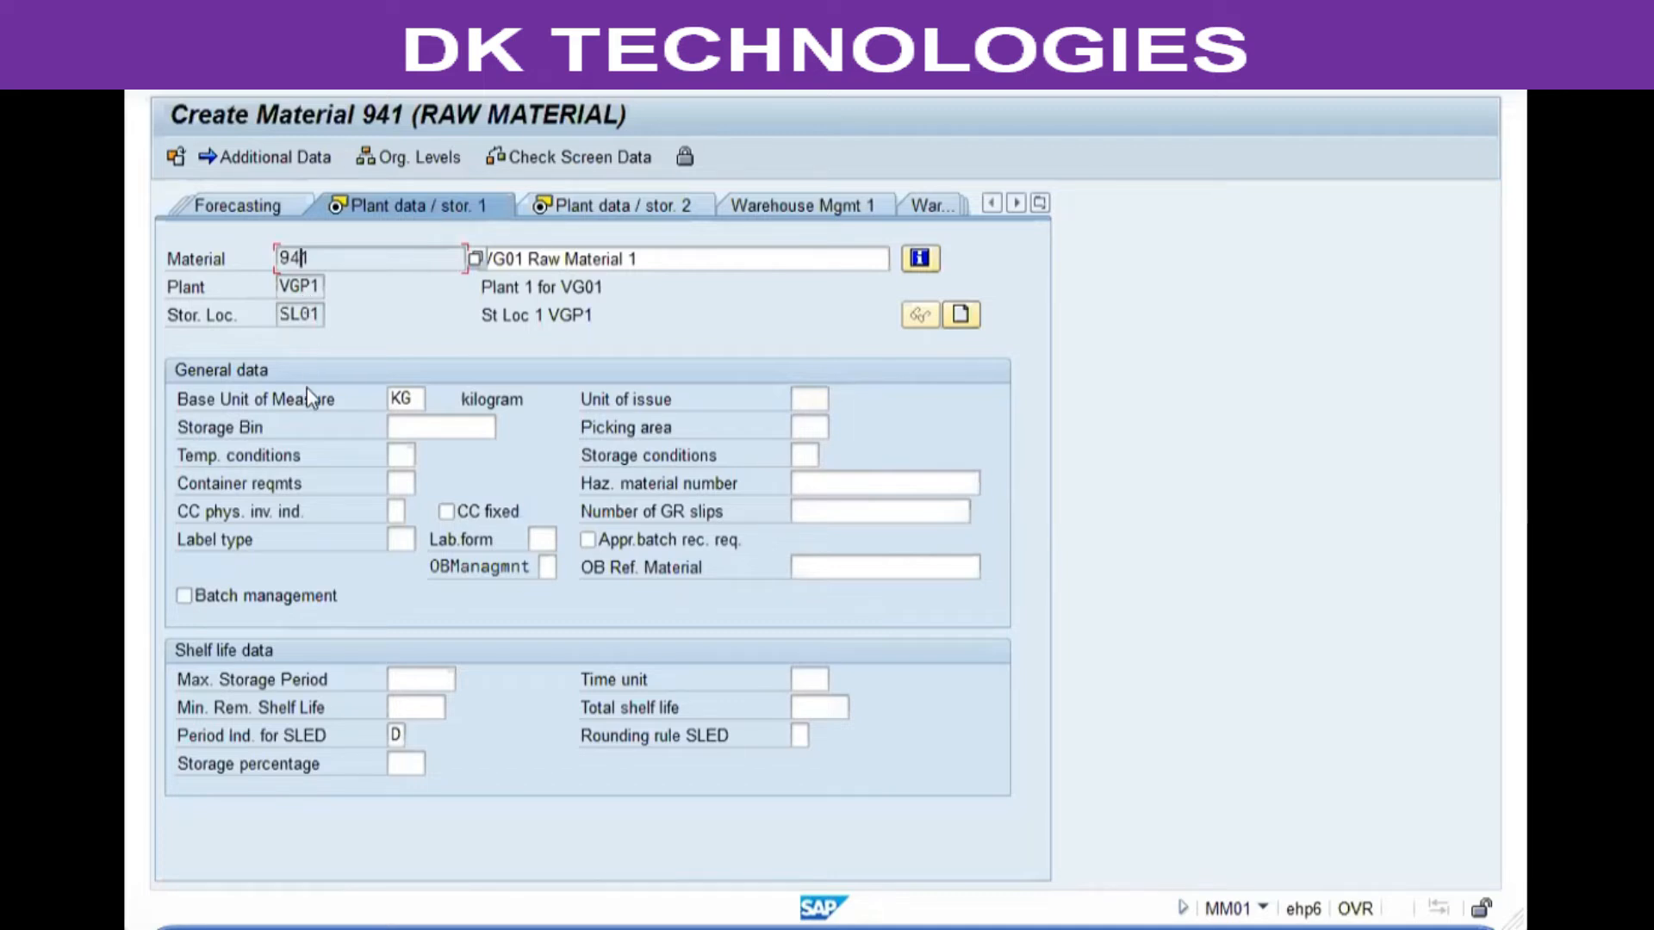
left_click(241, 425)
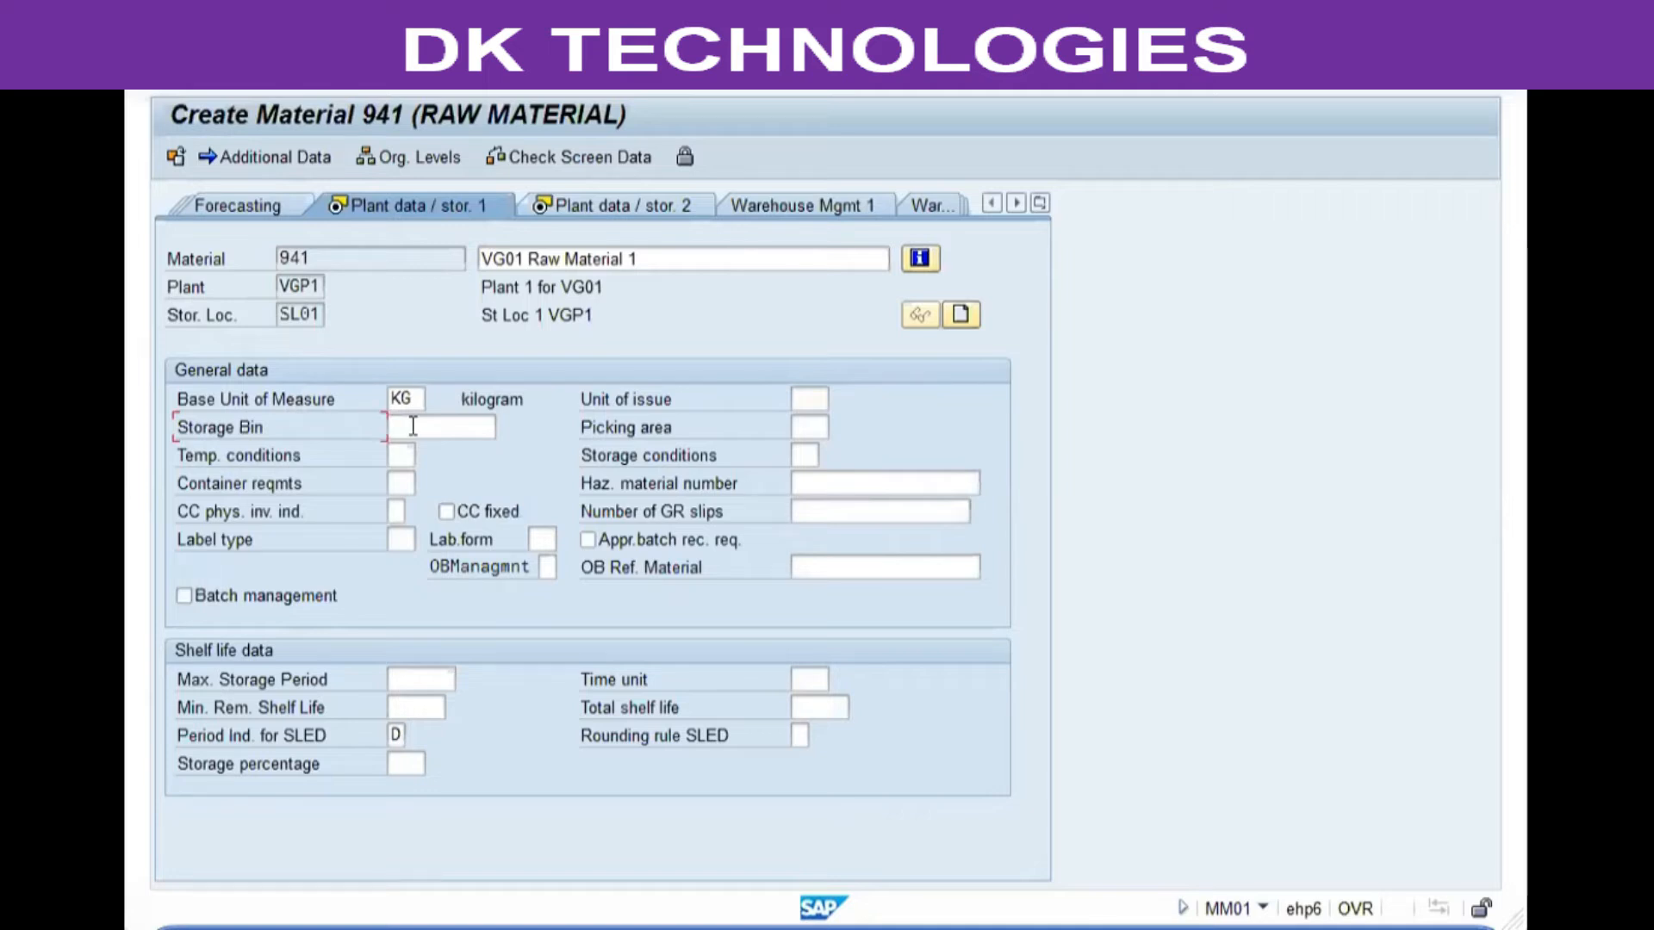
left_click(444, 426)
left_click(363, 255)
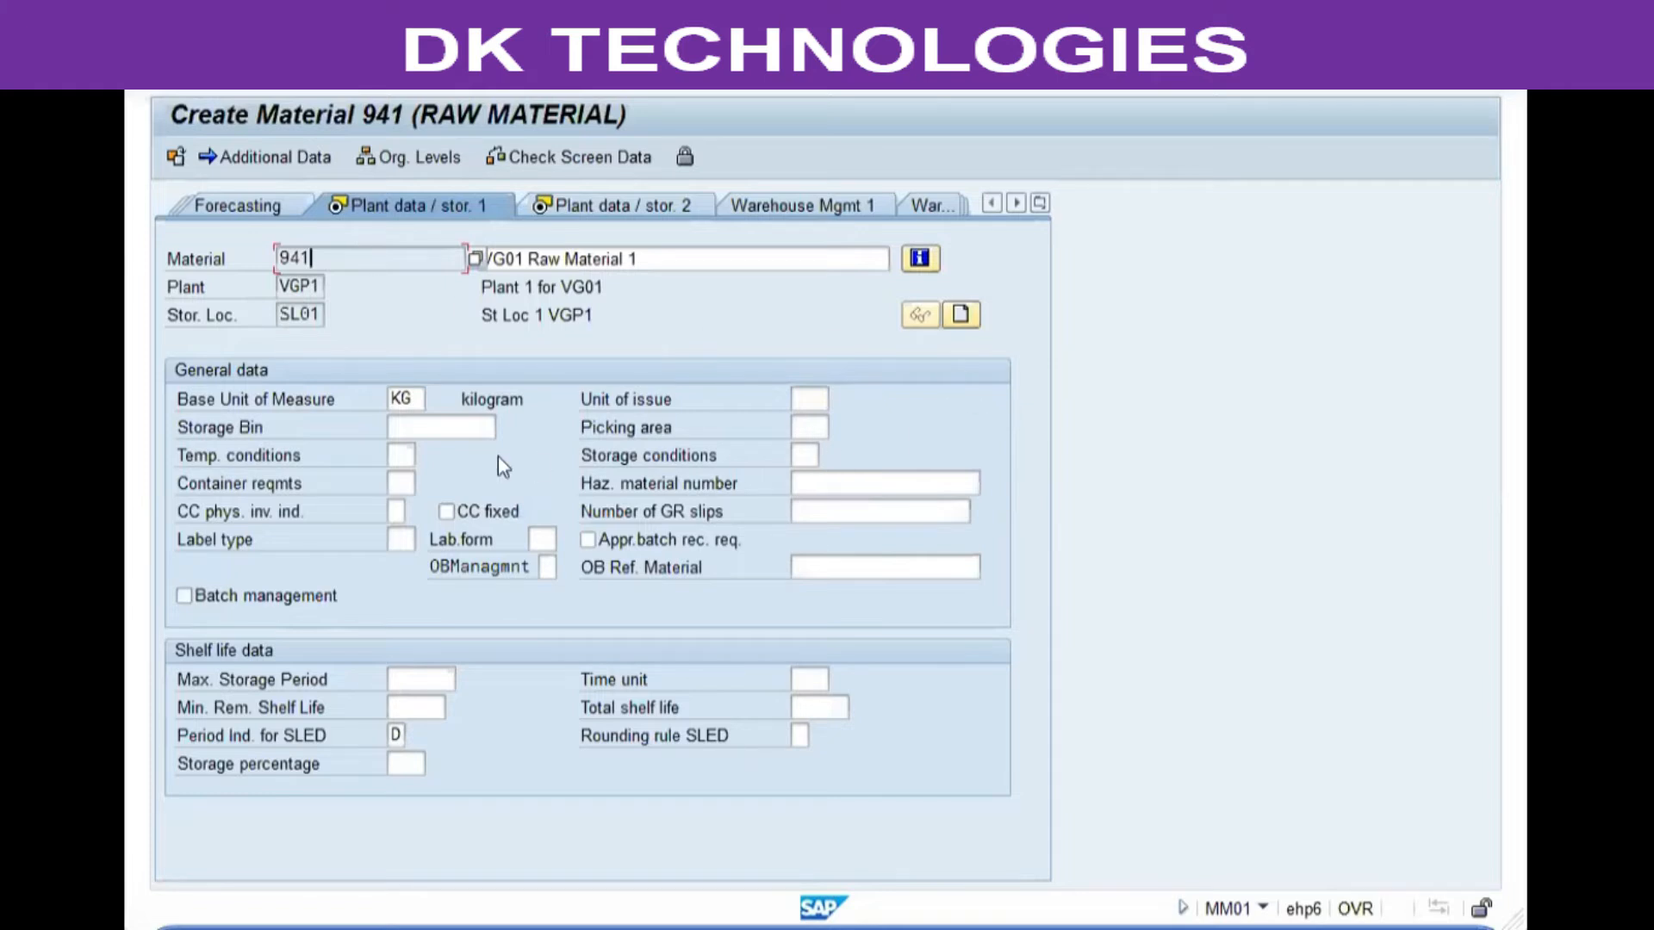
- Examine the temperature conditions and storage conditions fields under General data
left_click(408, 454)
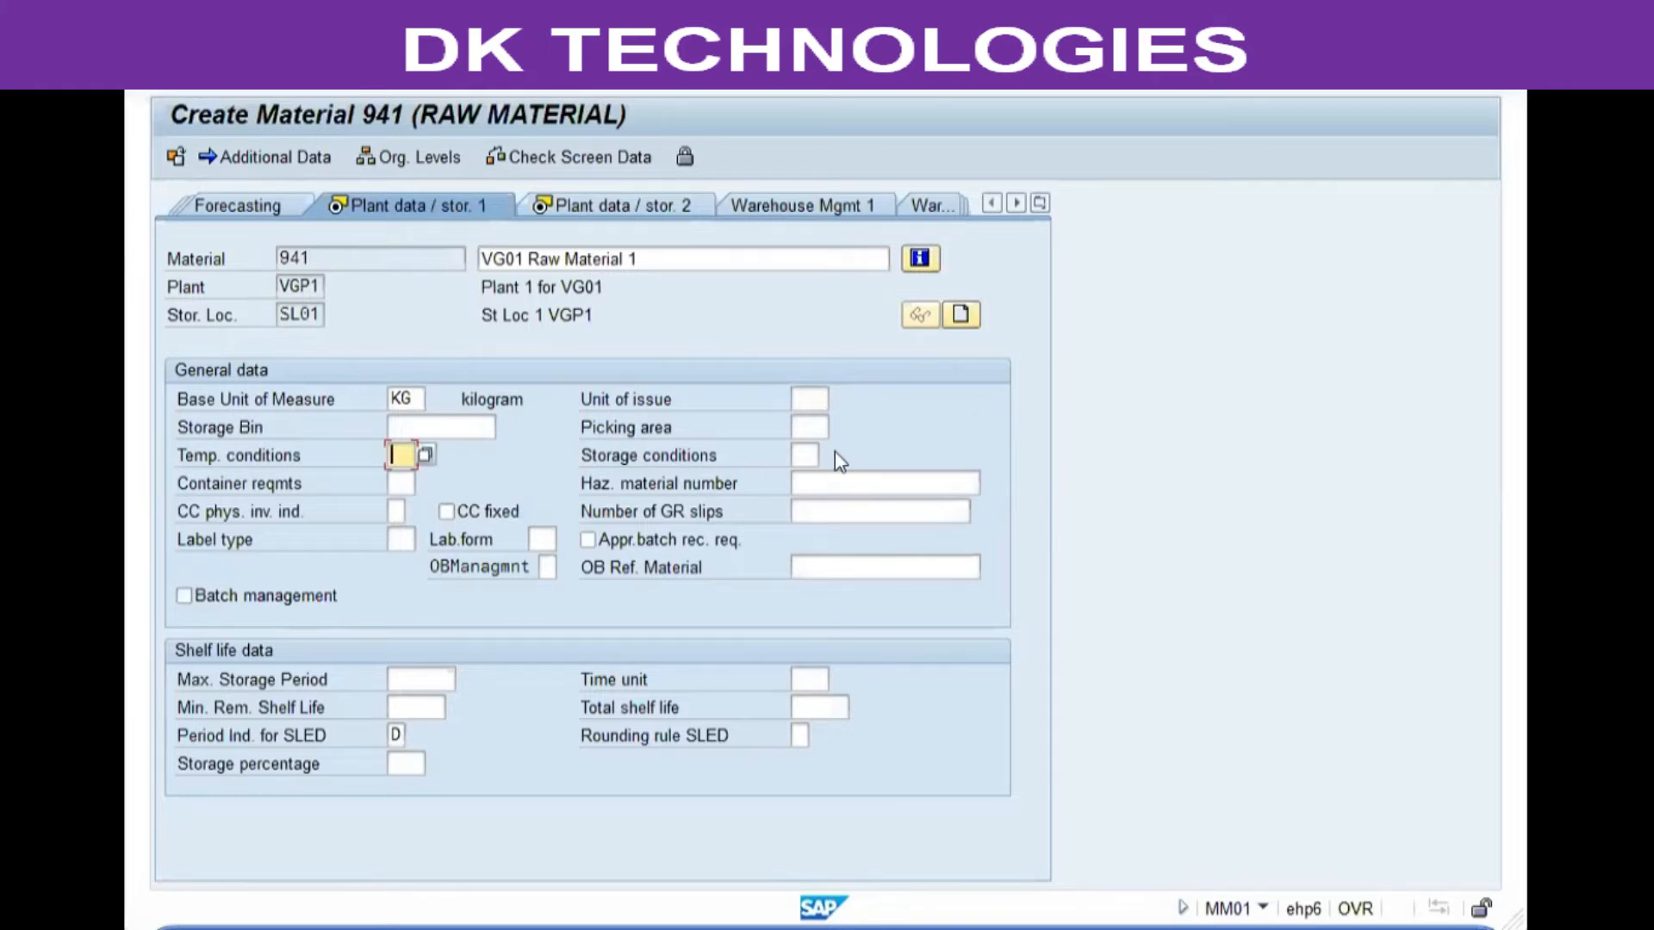
left_click(801, 454)
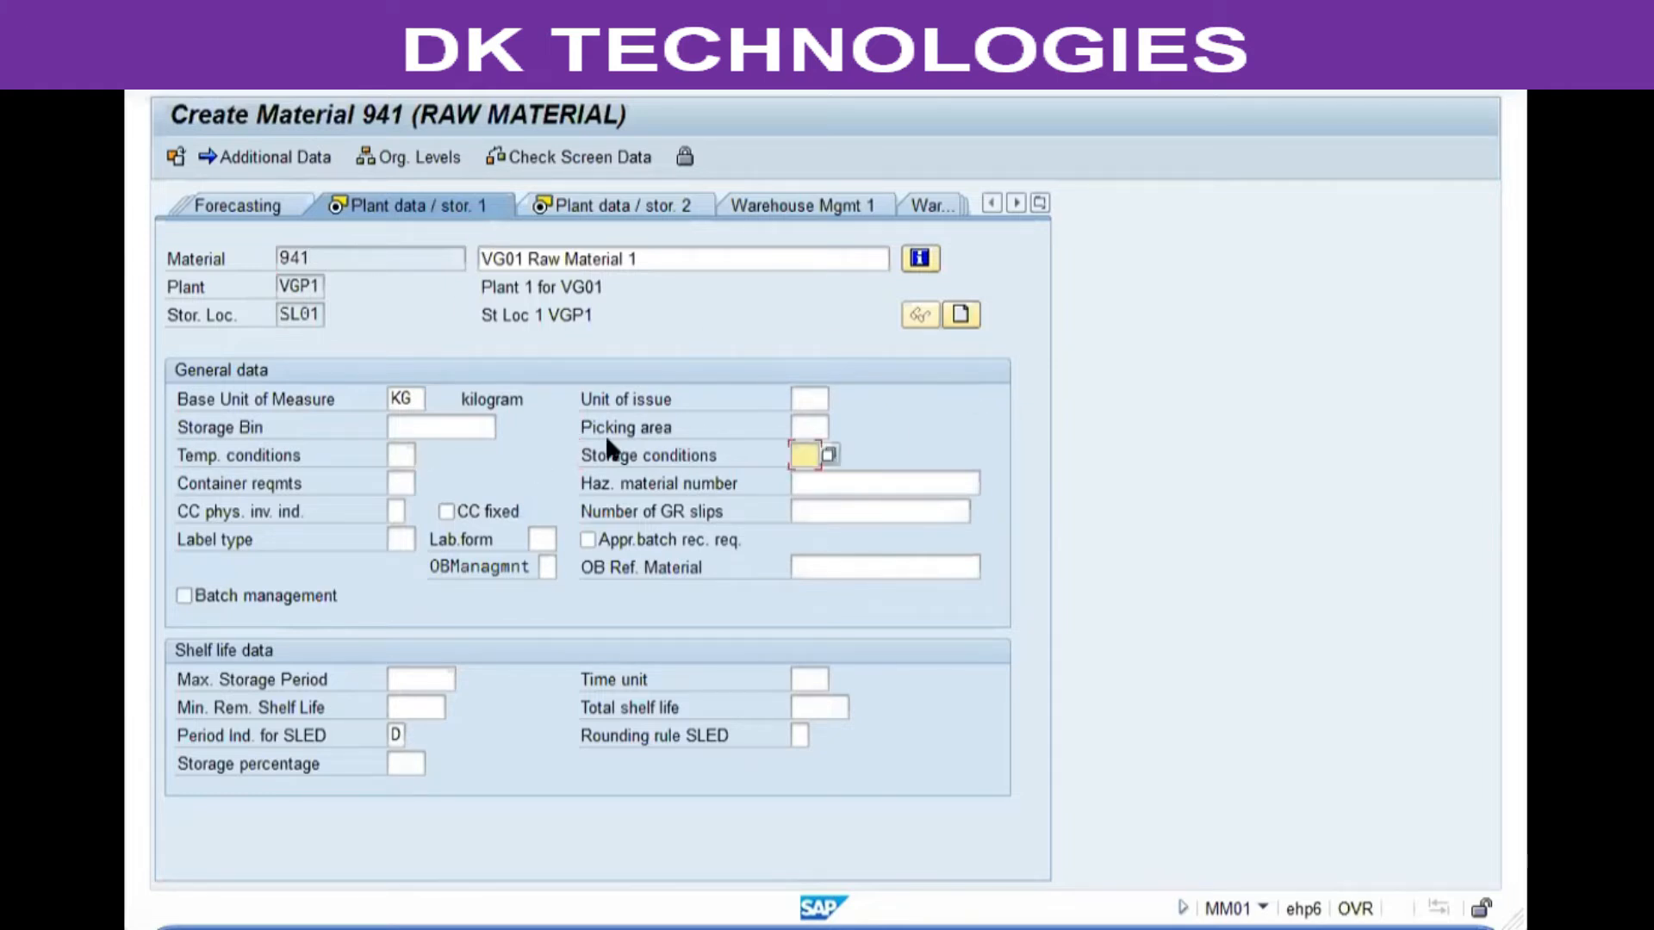
left_click(223, 465)
- Review the storage condition options, including Packed items and Refrigerator, and leave the list without choosing one
left_click(808, 454)
left_click(830, 457)
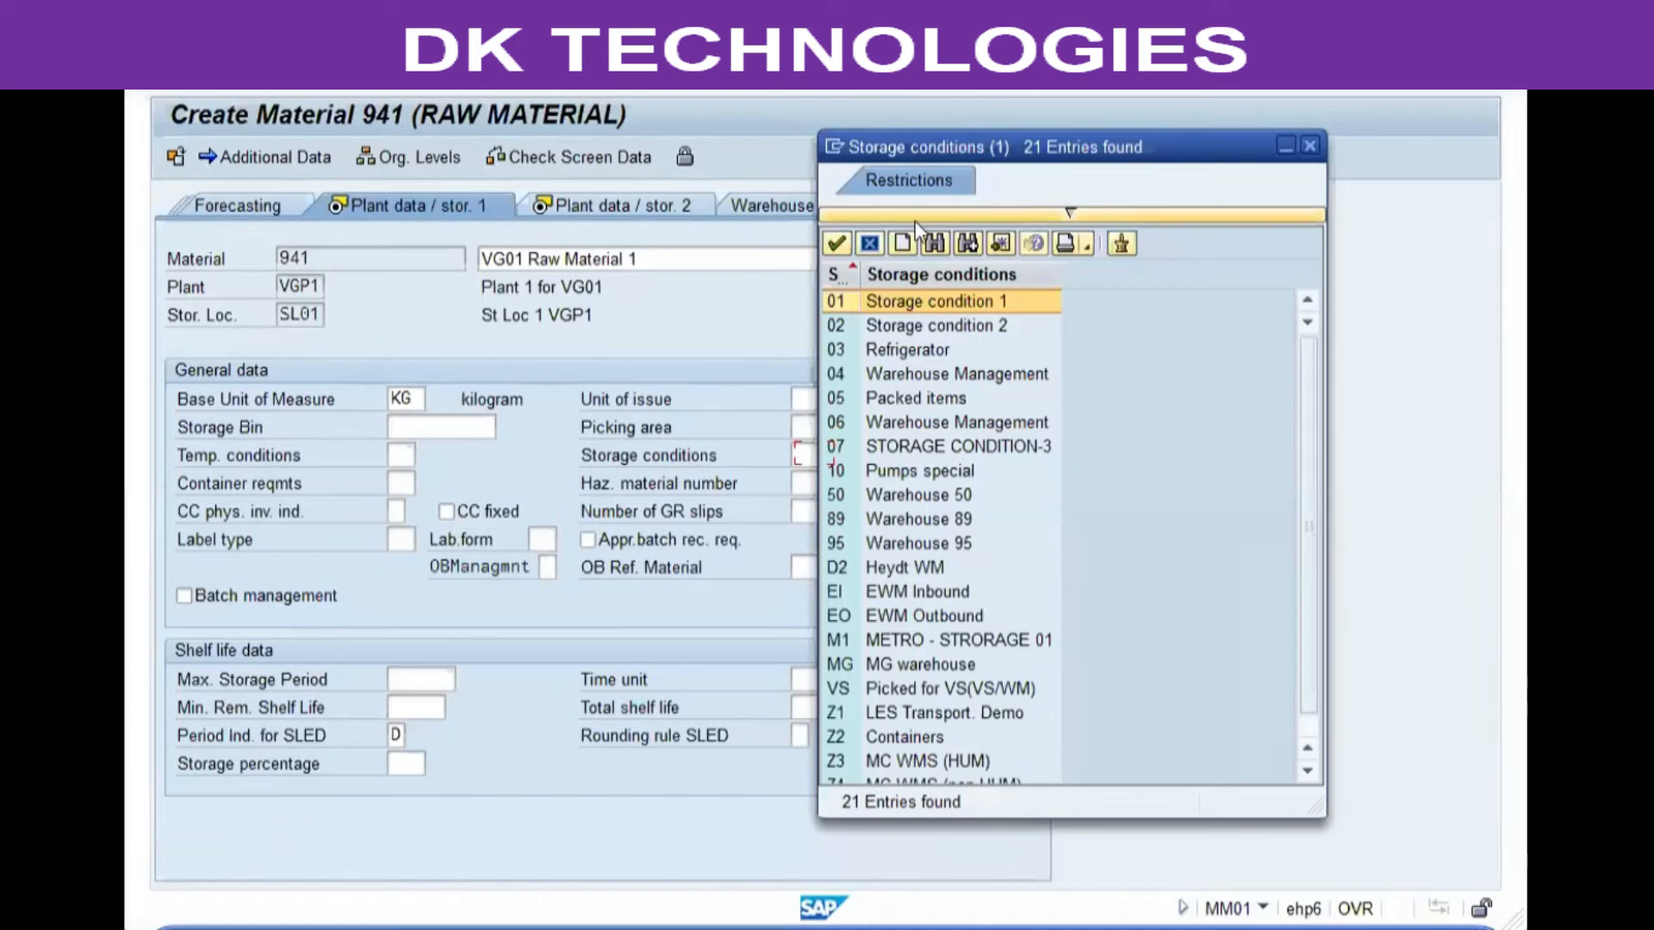
left_click(935, 593)
scroll(938, 593, "down", 1)
left_click(915, 711)
scroll(917, 689, "up", 1)
left_click(948, 403)
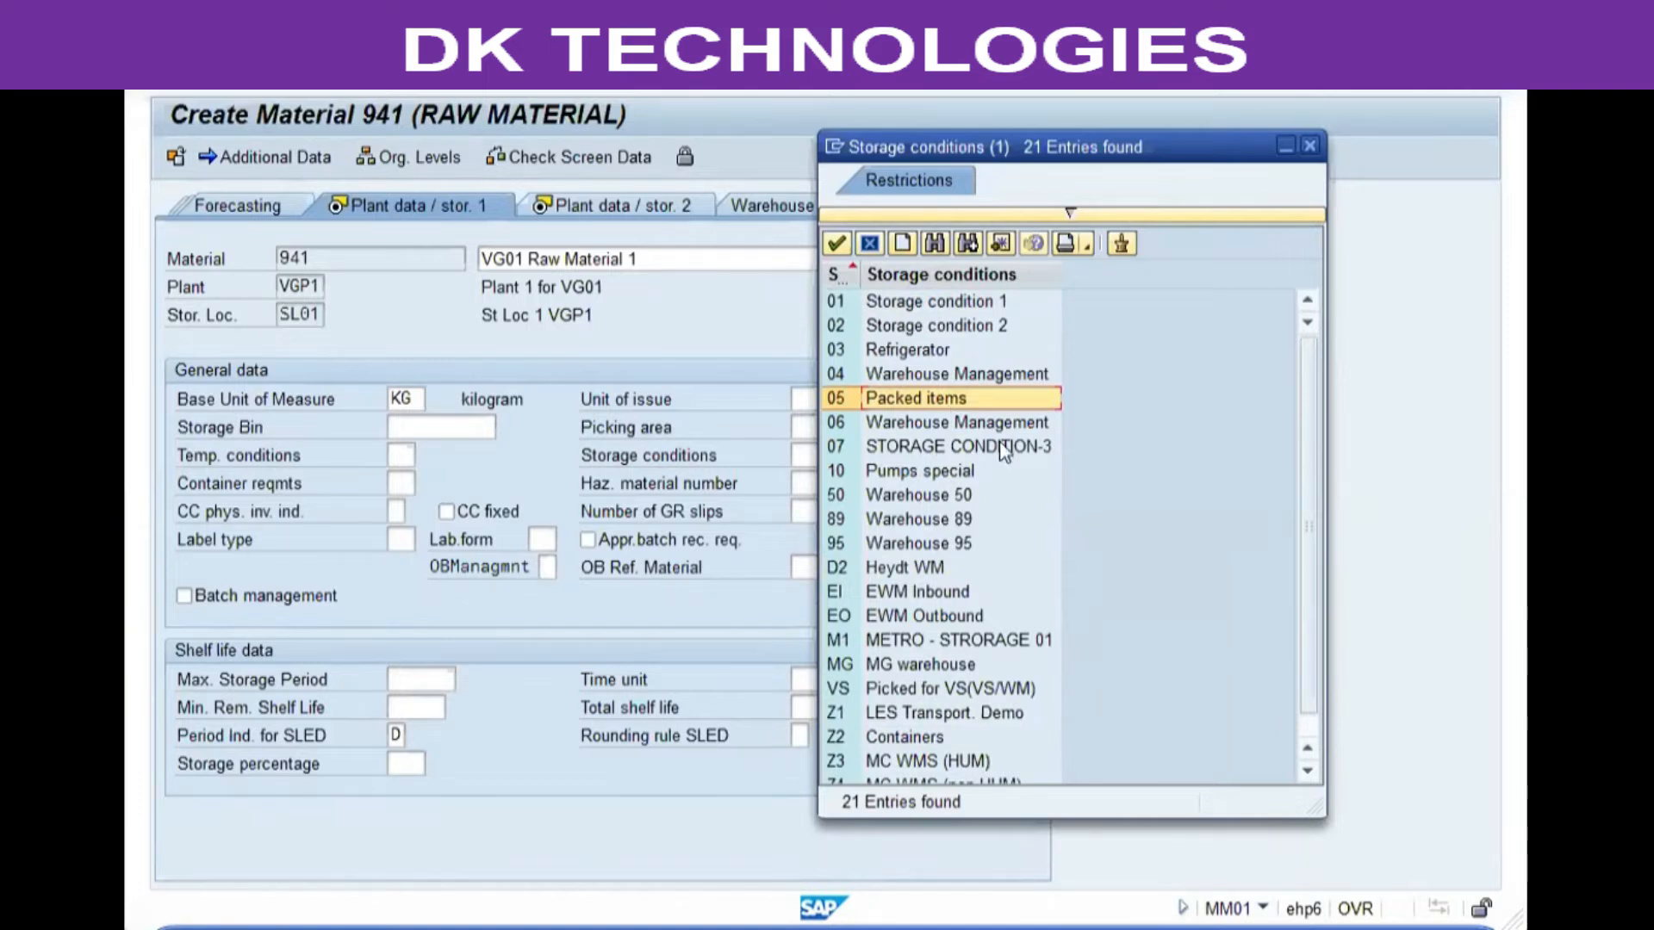
left_click(947, 349)
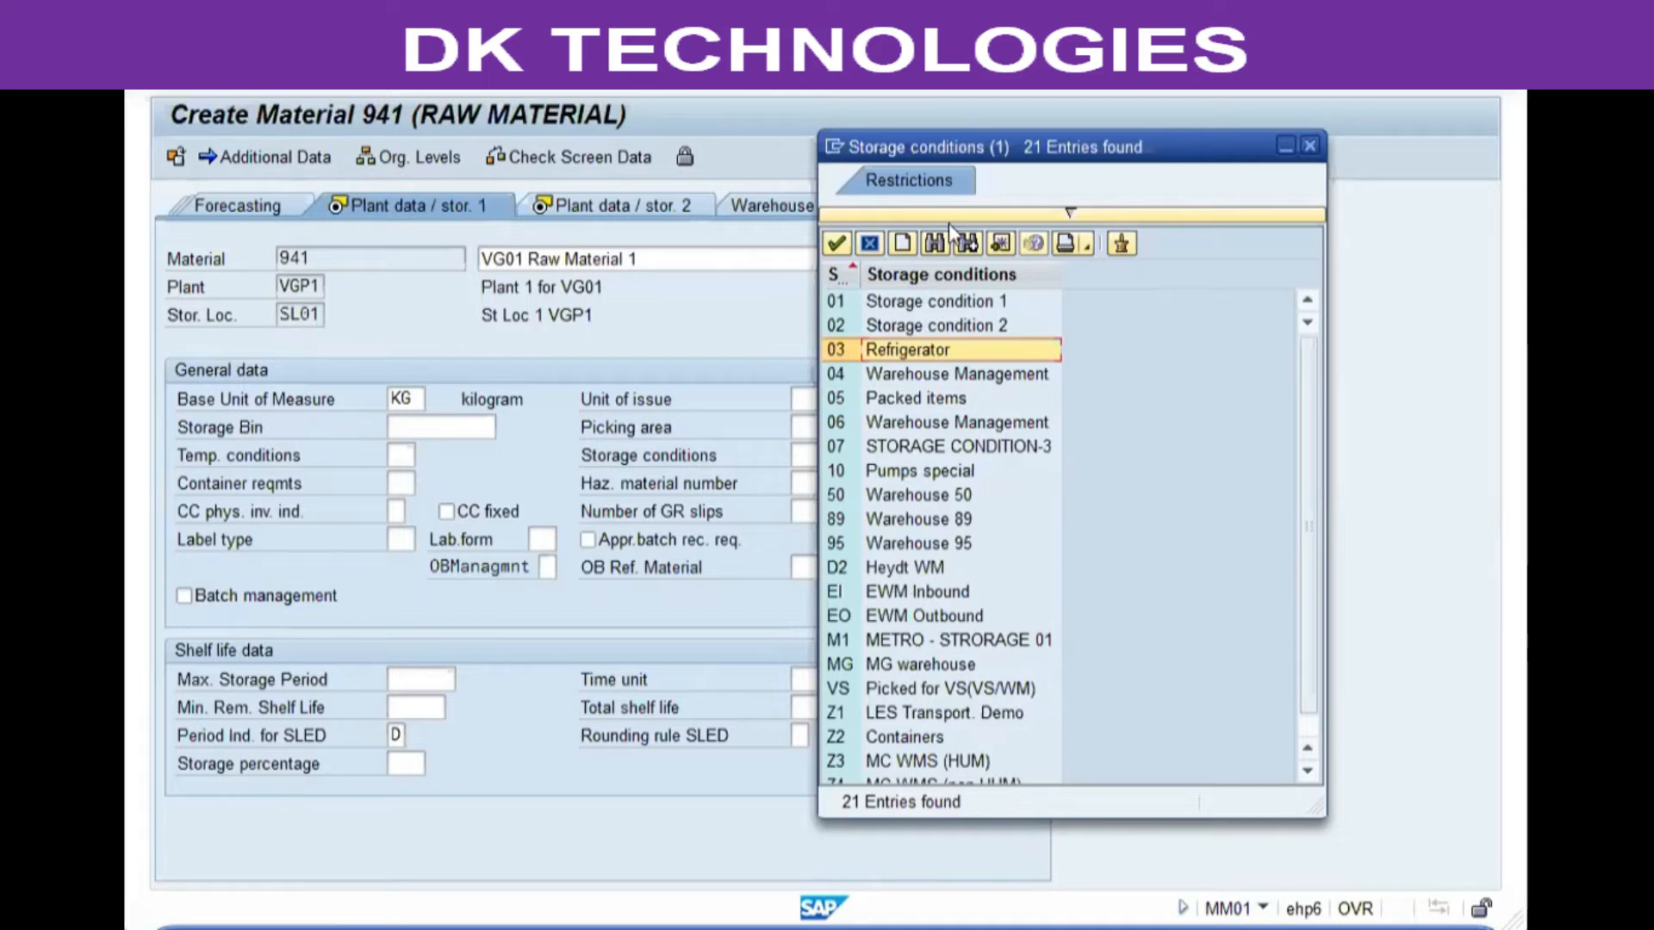
left_click(872, 243)
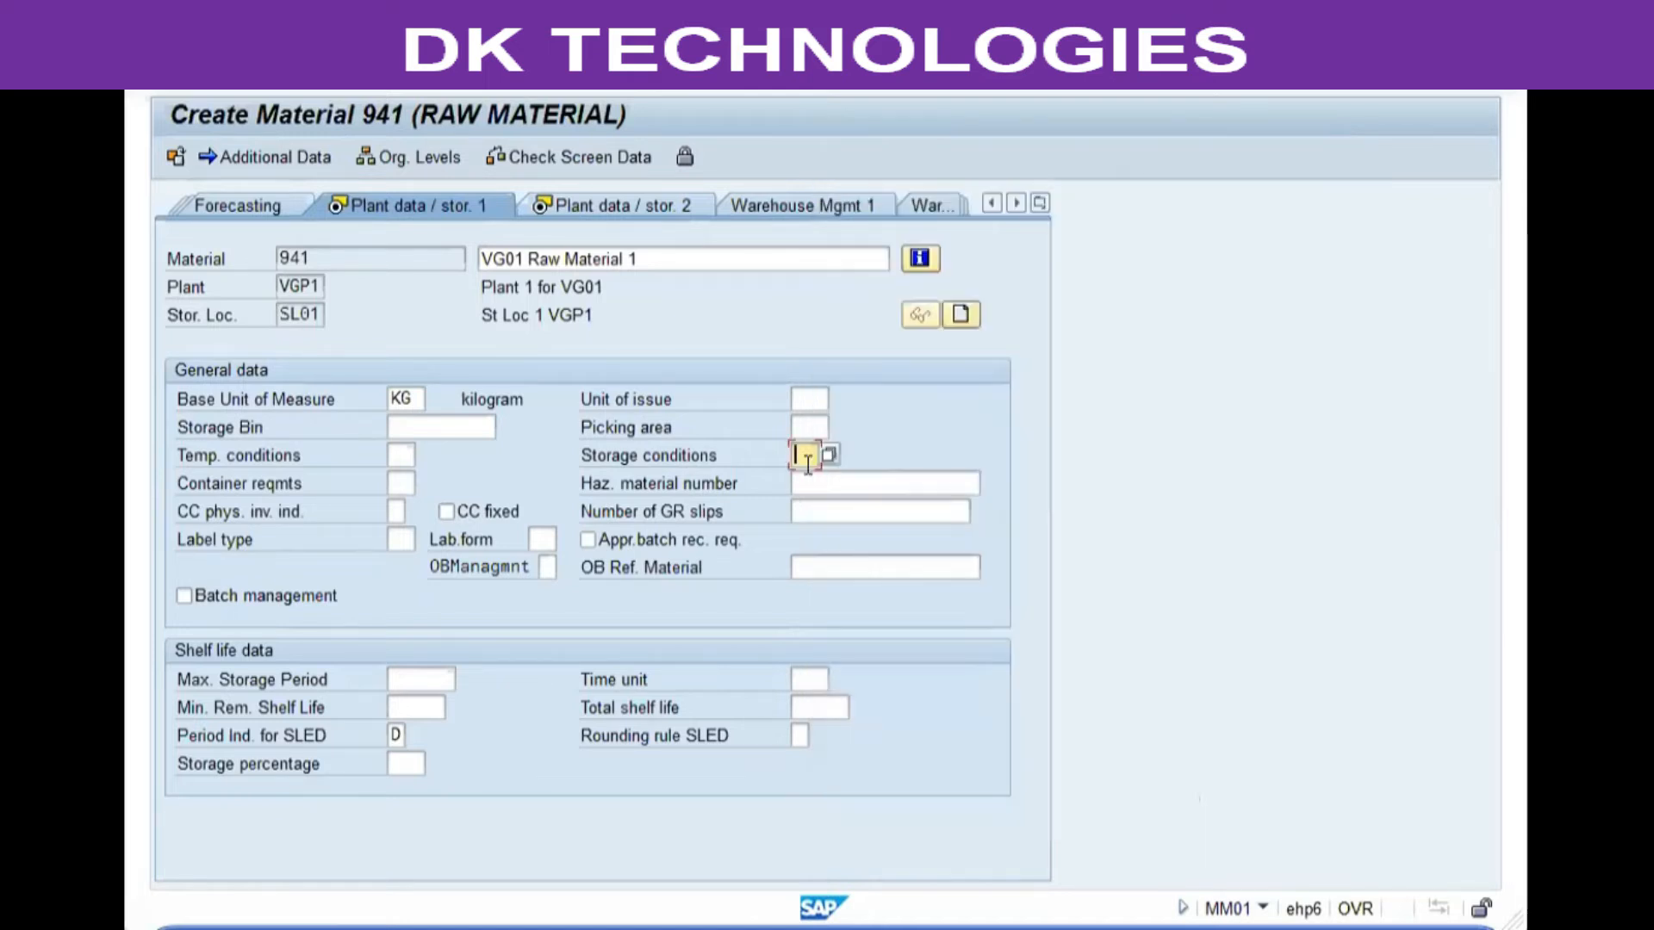
- Review the temperature condition options, choose 01 (Temp. condition 1), and set the storage conditions to 01
left_click(401, 456)
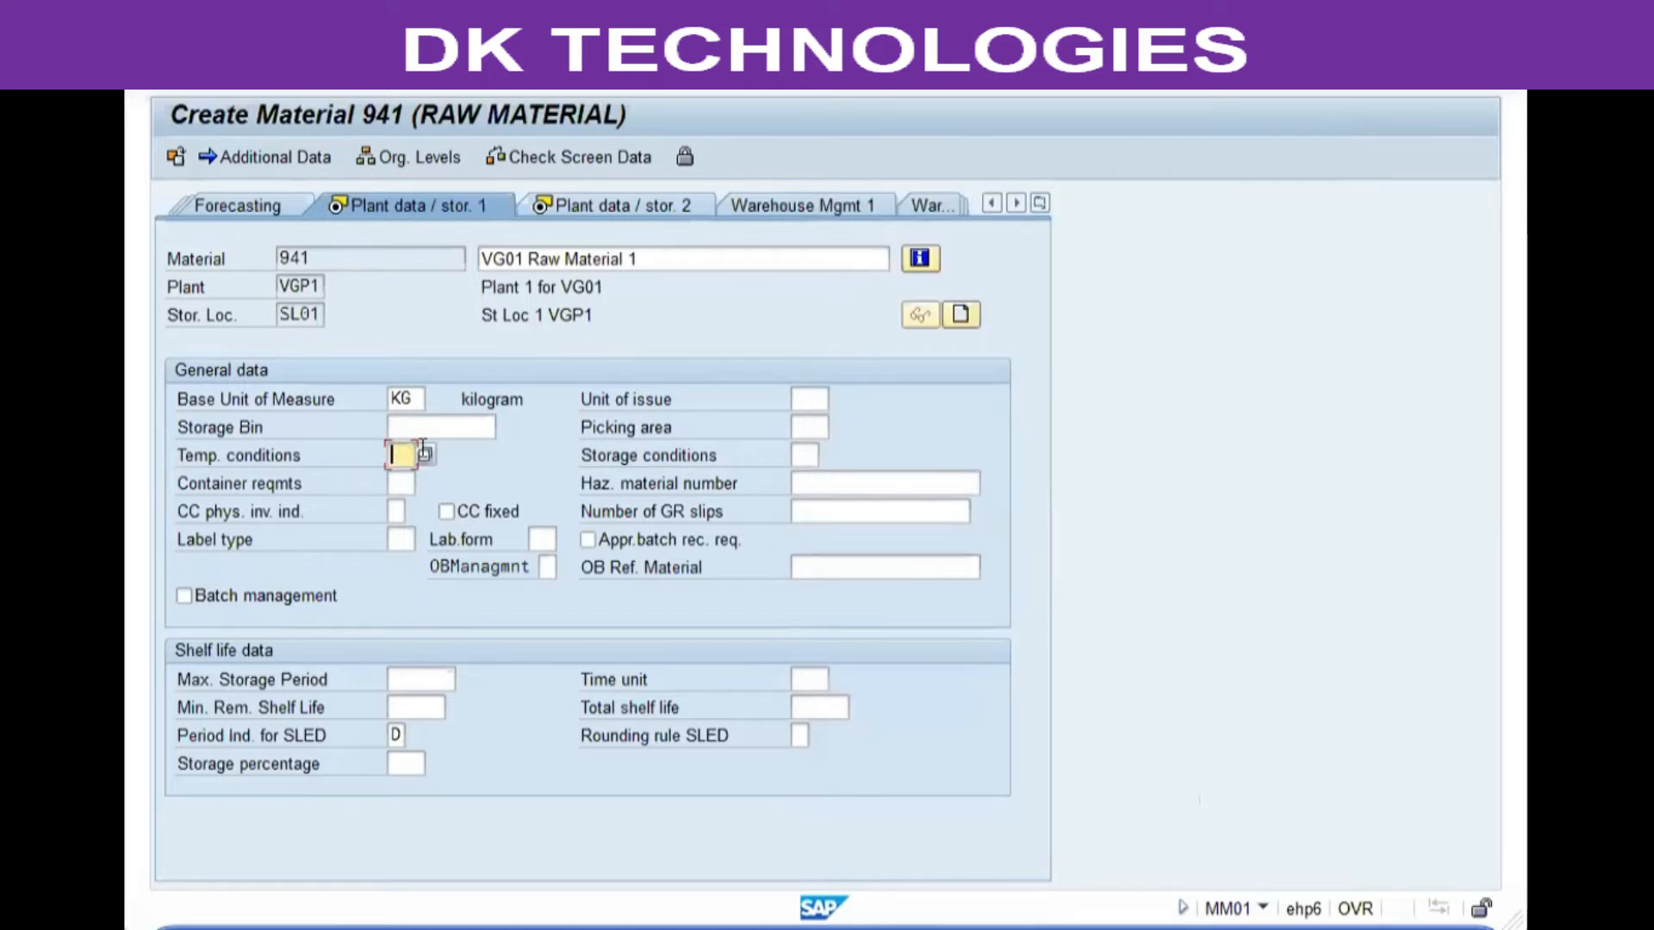
left_click(427, 455)
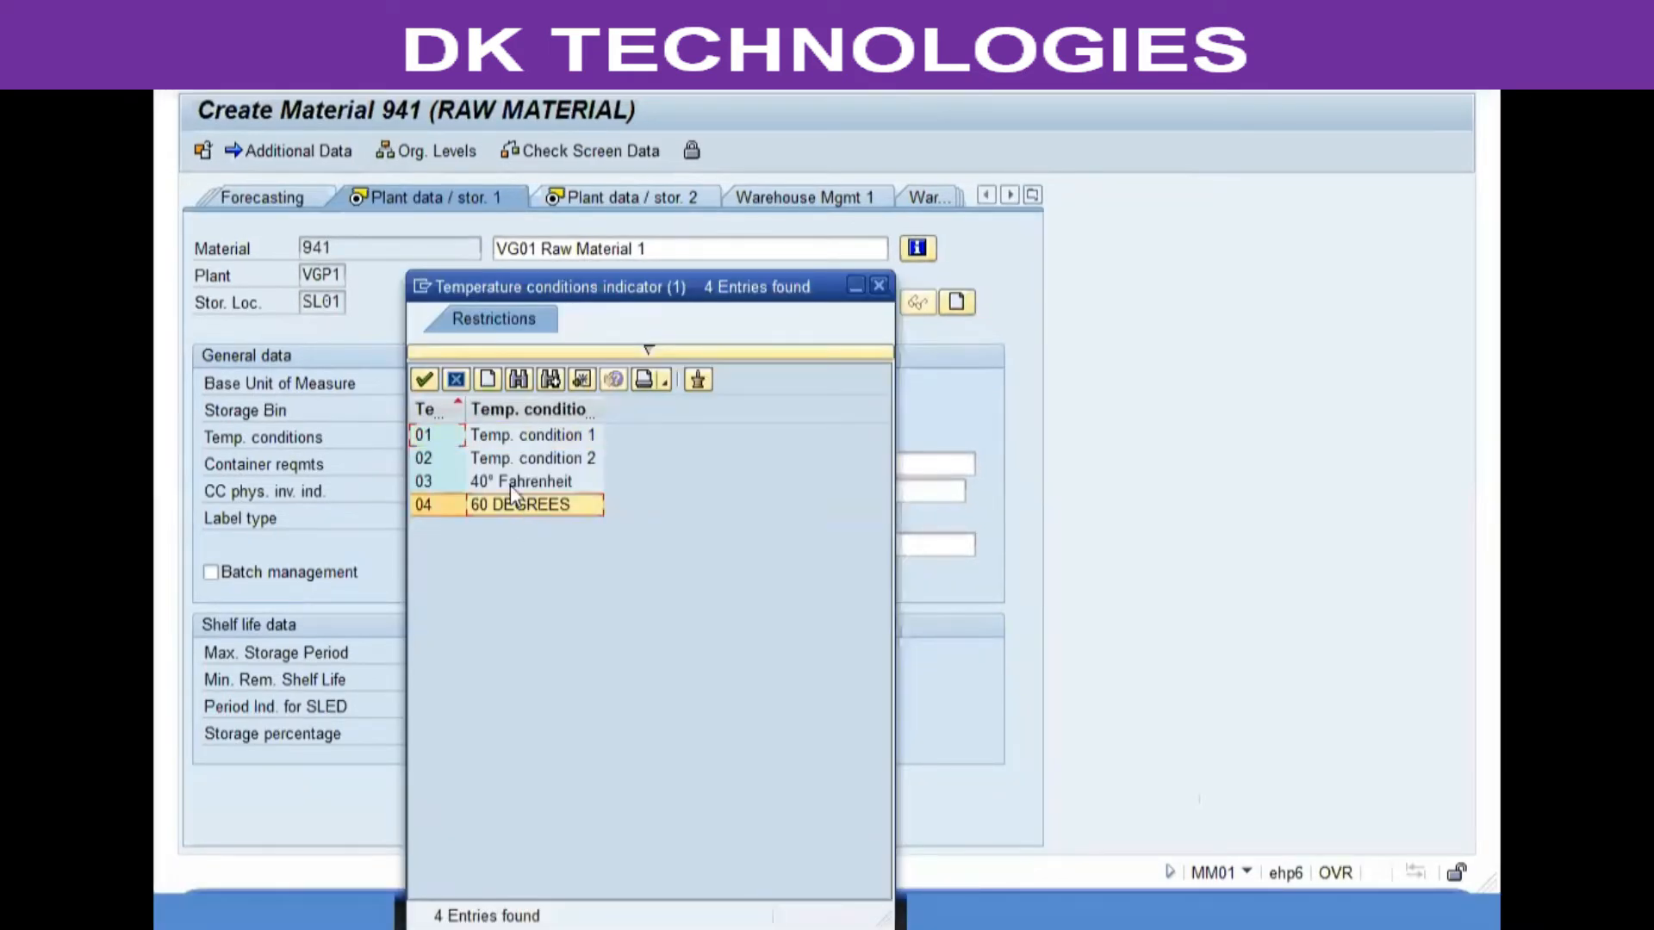
left_click(527, 410)
left_click(454, 380)
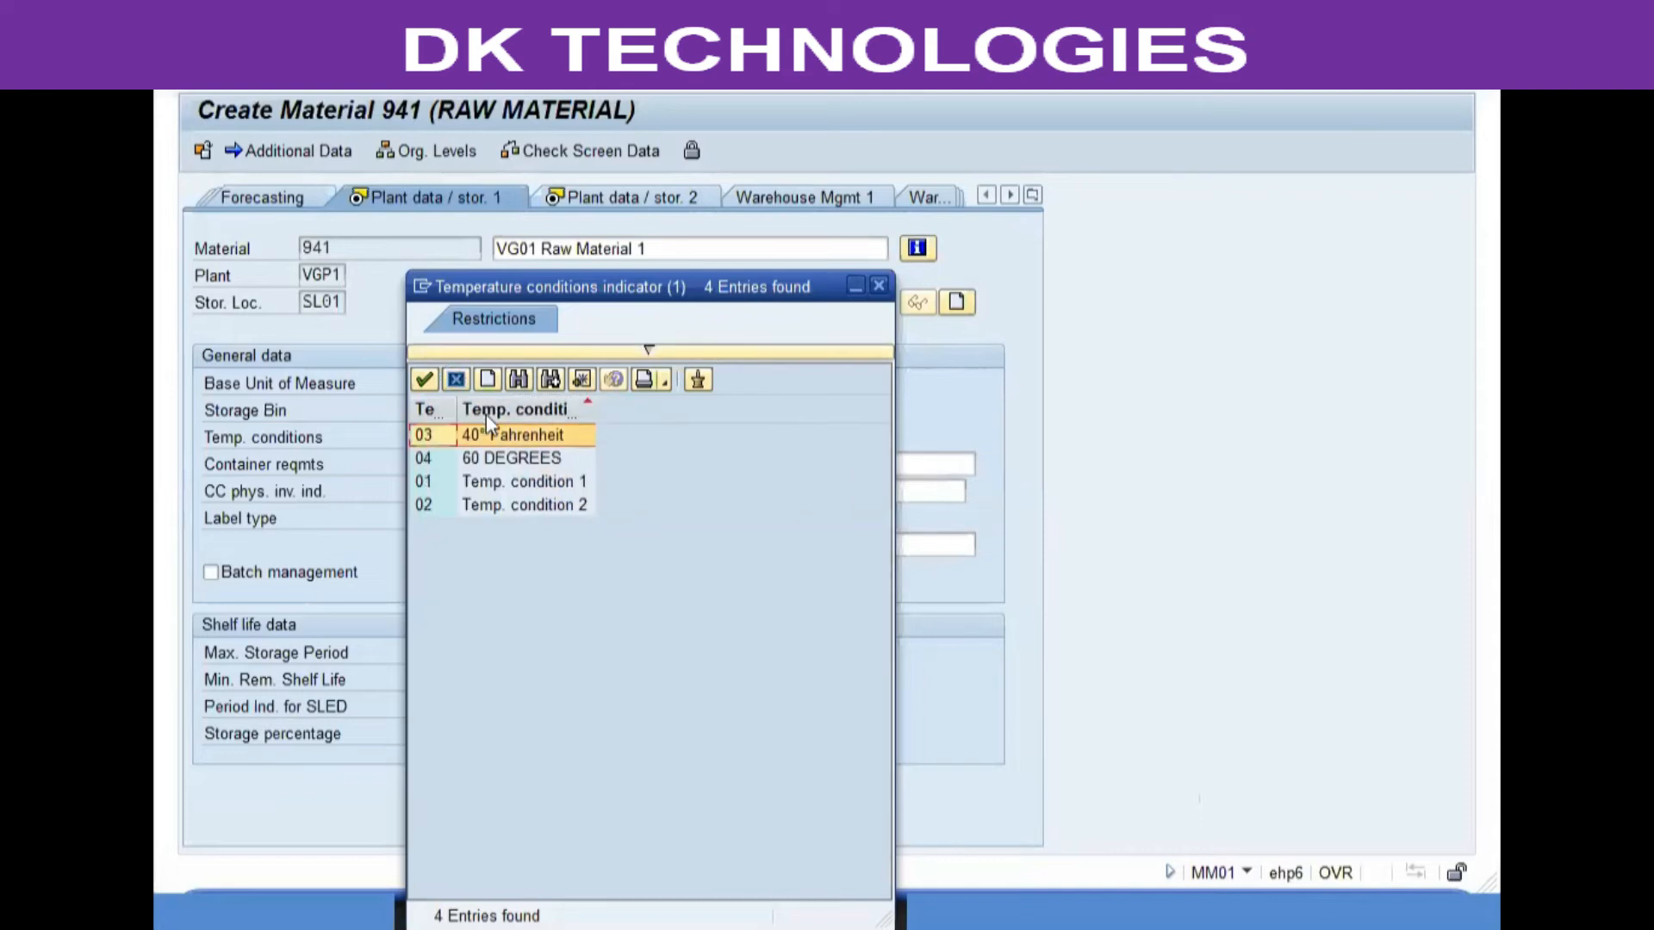
left_click(441, 410)
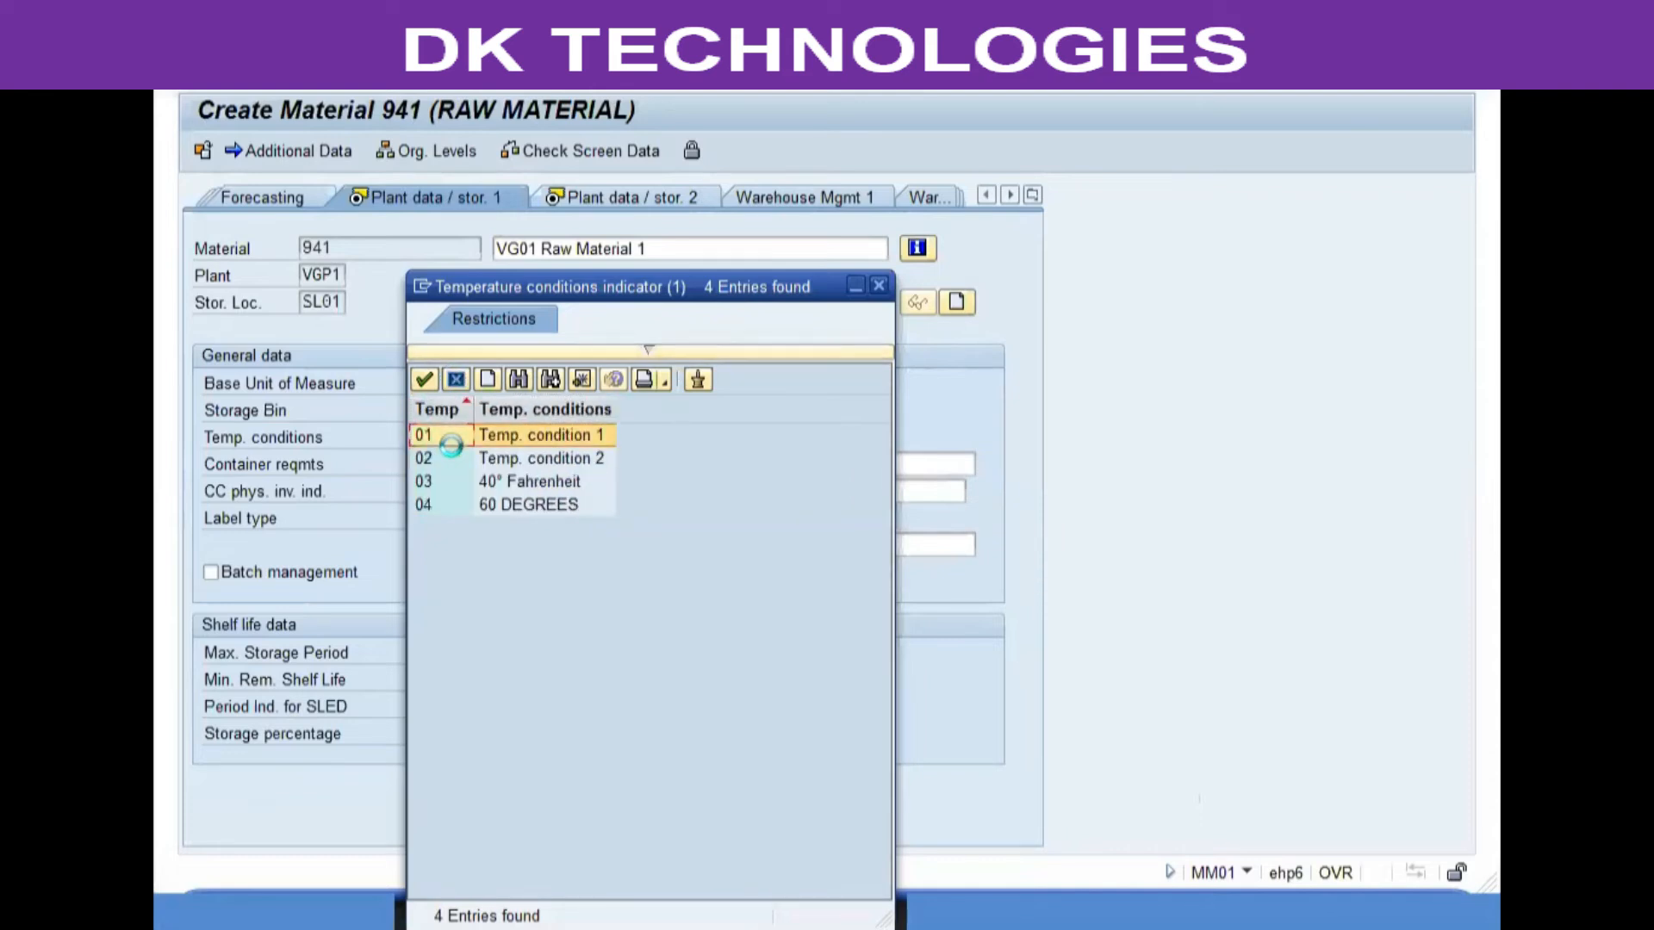
left_click(461, 435)
left_click(795, 435)
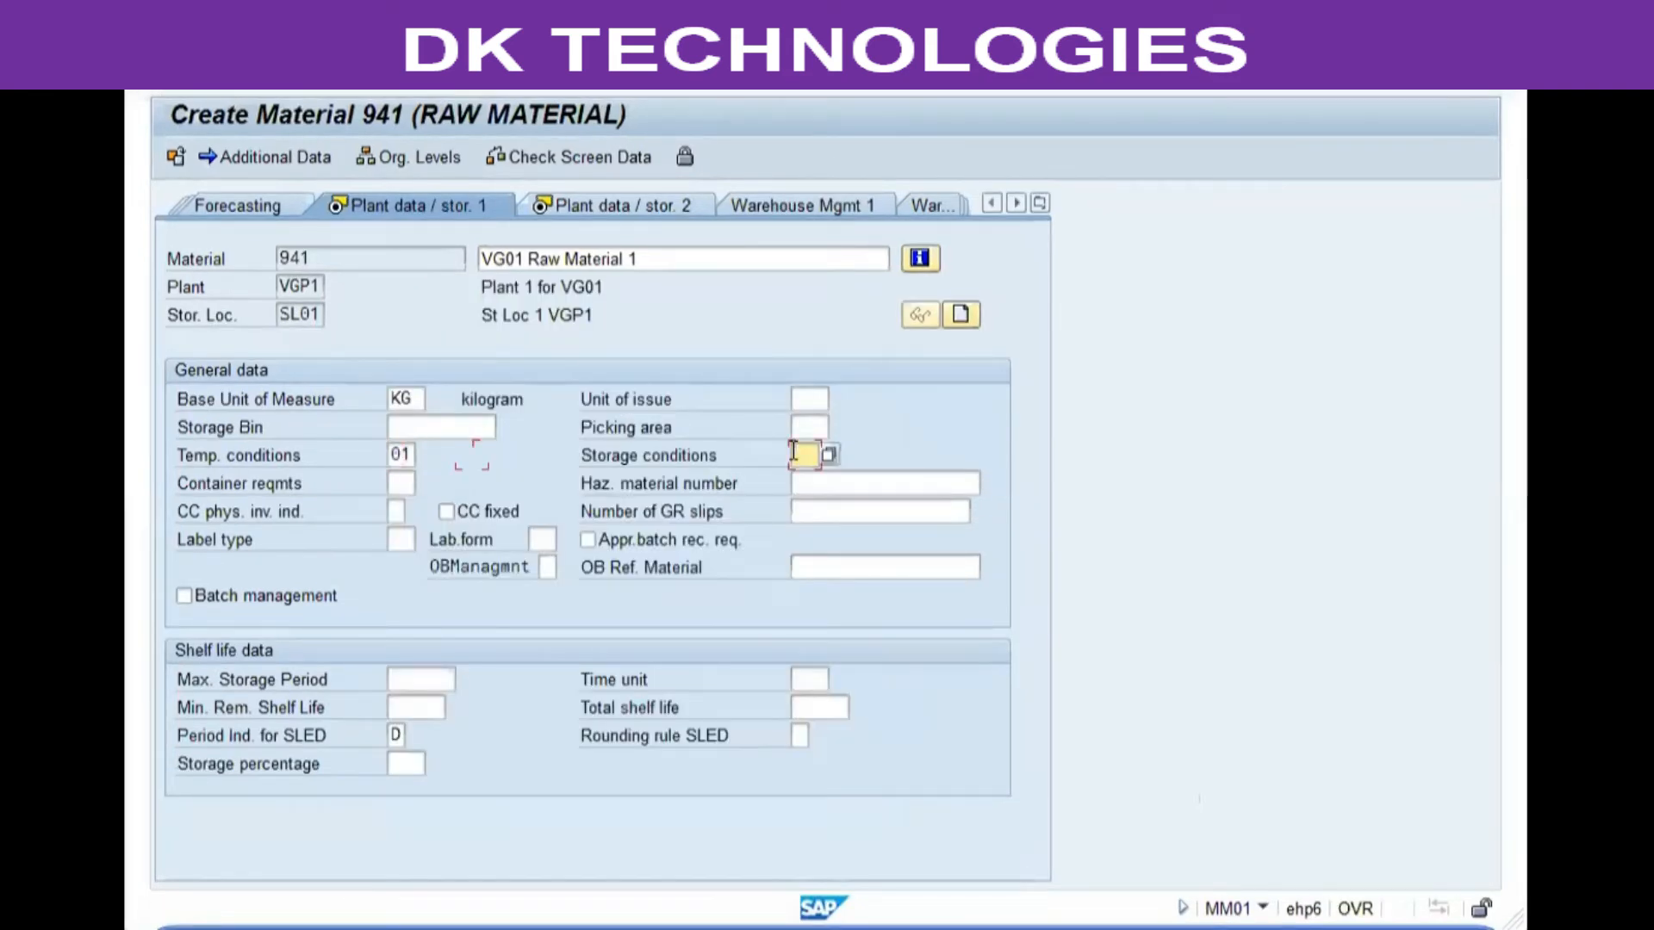
type("01")
- Examine the hazardous material number and maximum storage period fields in relation to material 941
left_click(340, 260)
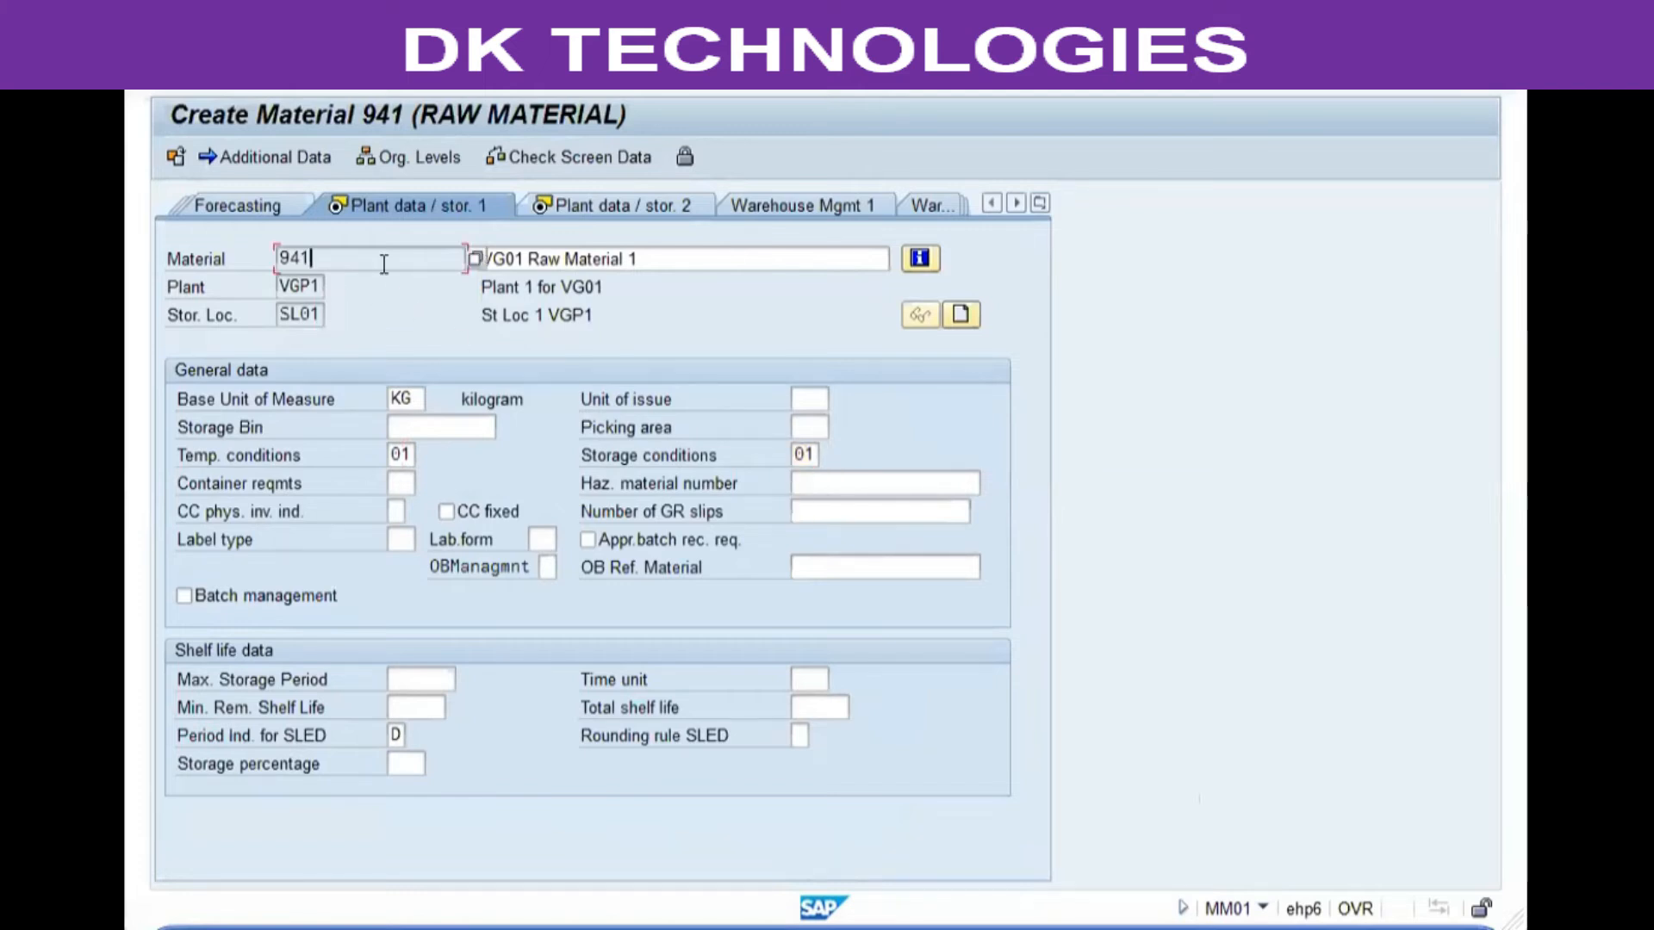
left_click(833, 484)
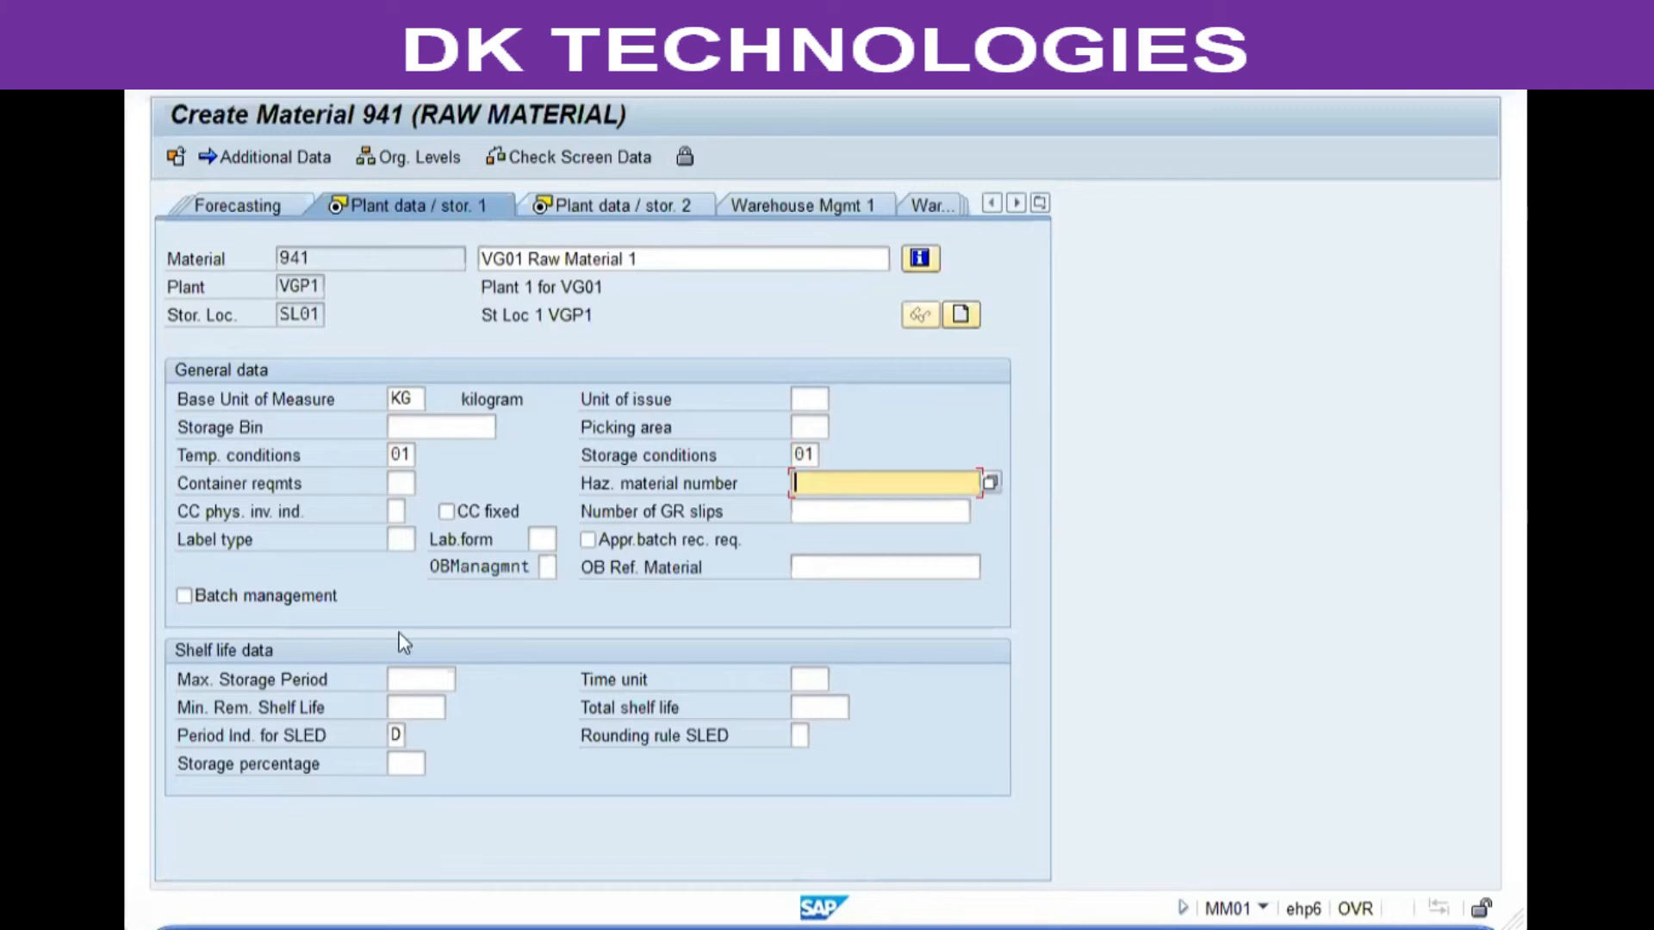
left_click(228, 681)
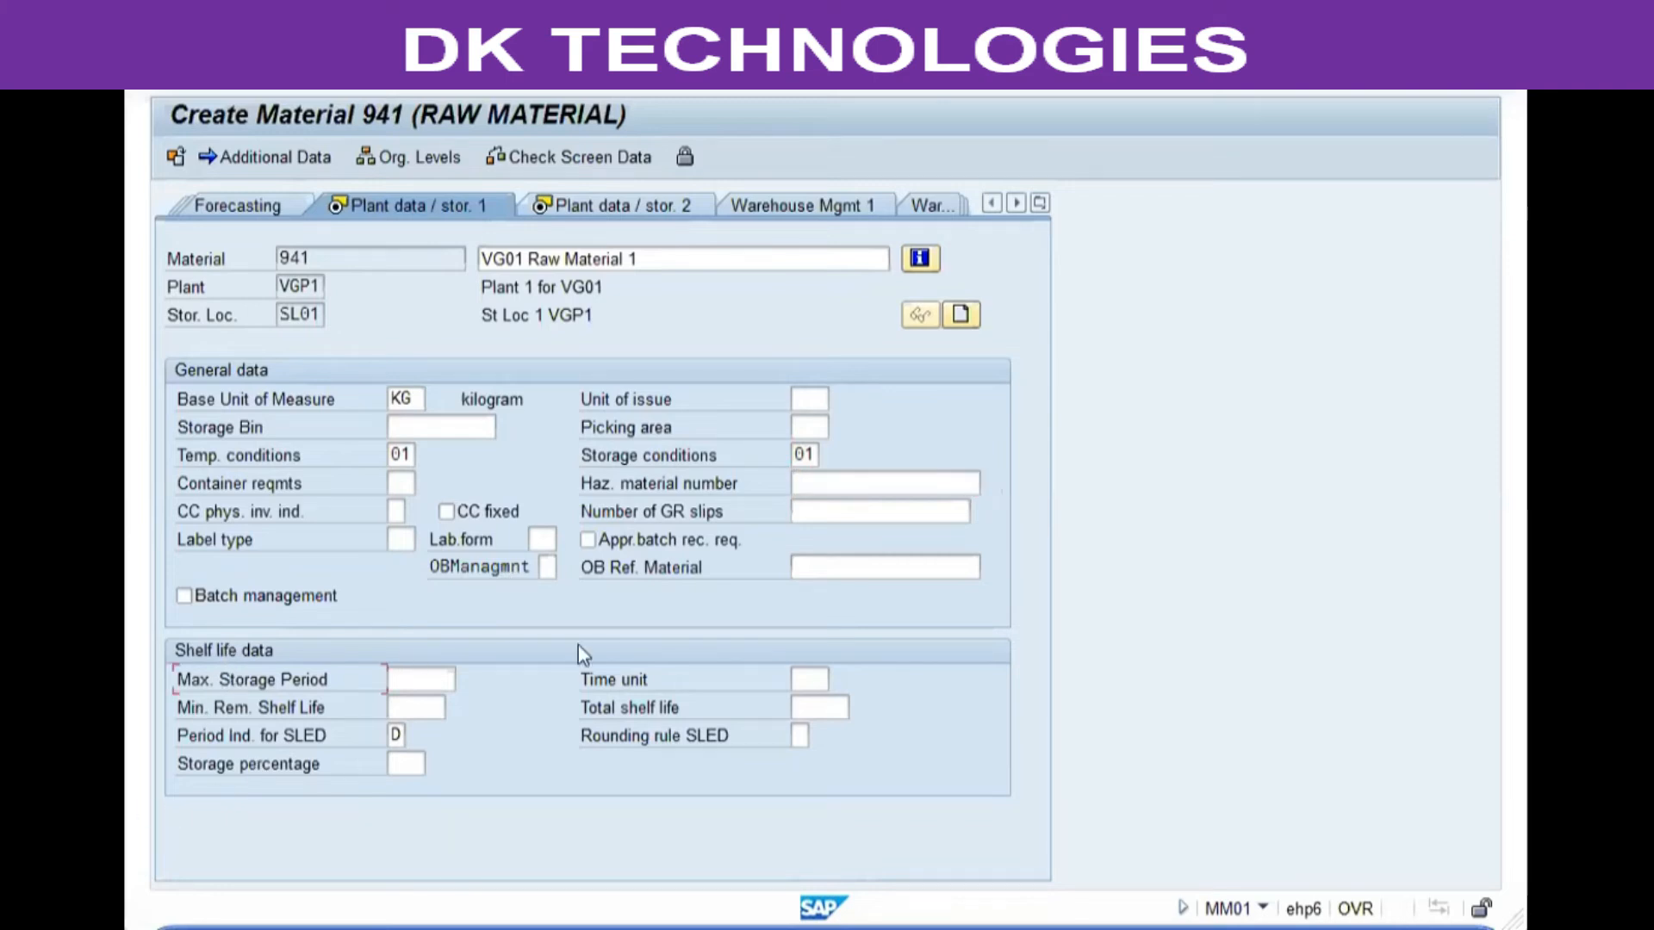
left_click(394, 676)
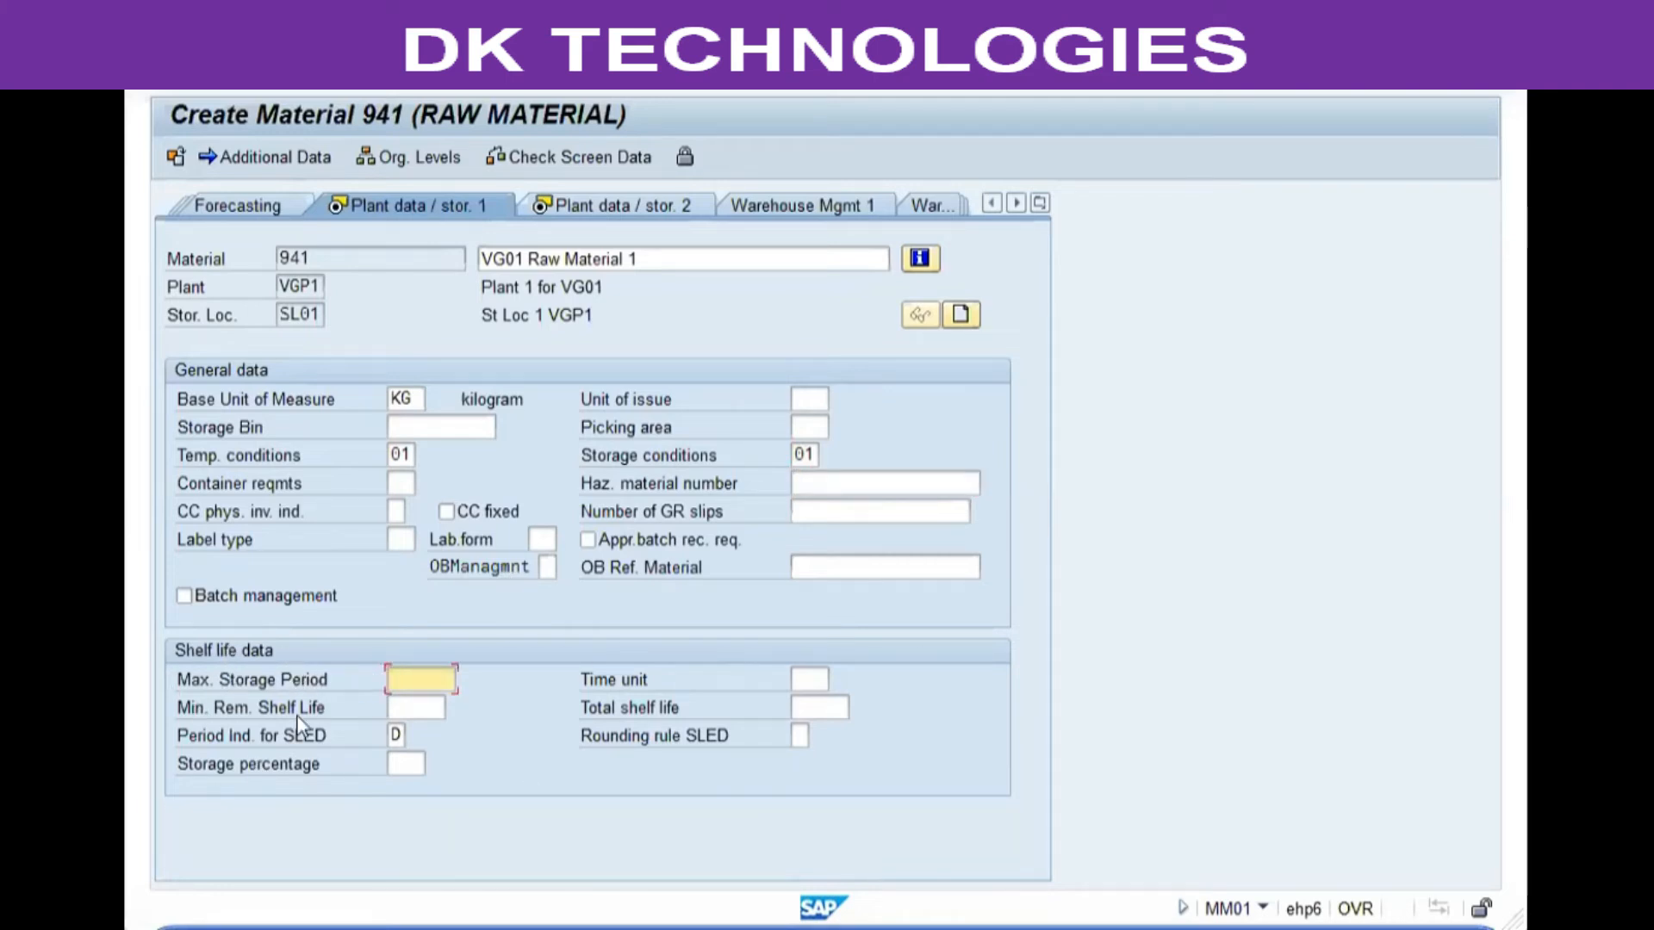
left_click(325, 257)
left_click_drag(220, 251, 207, 256)
left_click(203, 256)
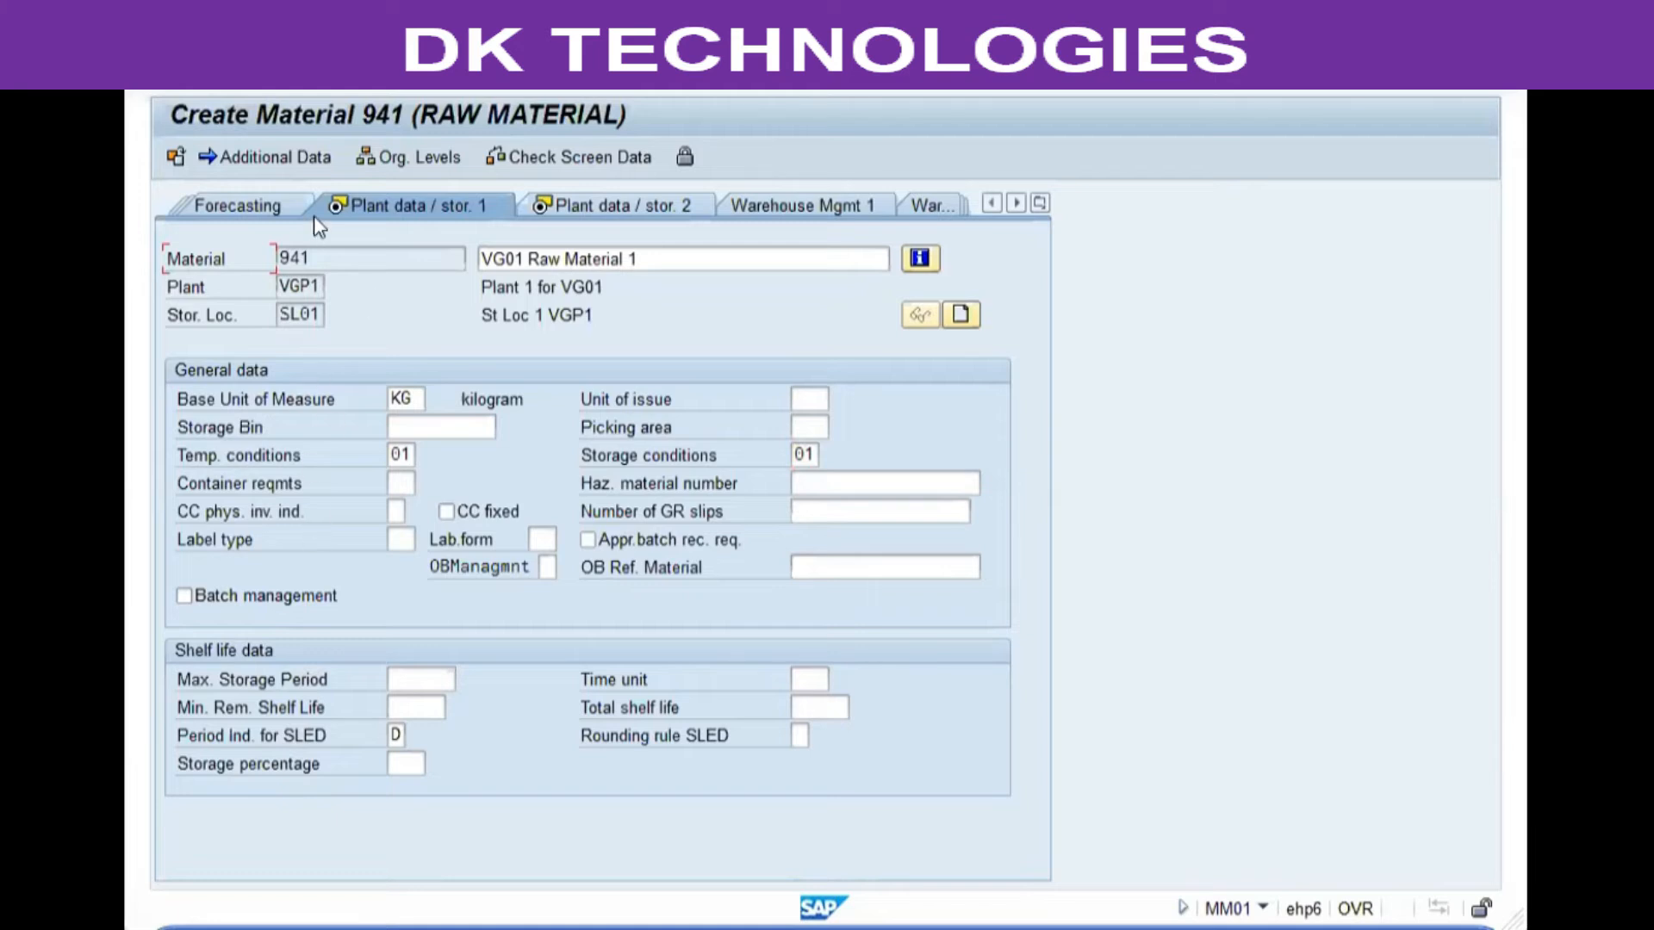
left_click_drag(328, 253, 281, 258)
left_click(260, 675)
left_click(422, 679)
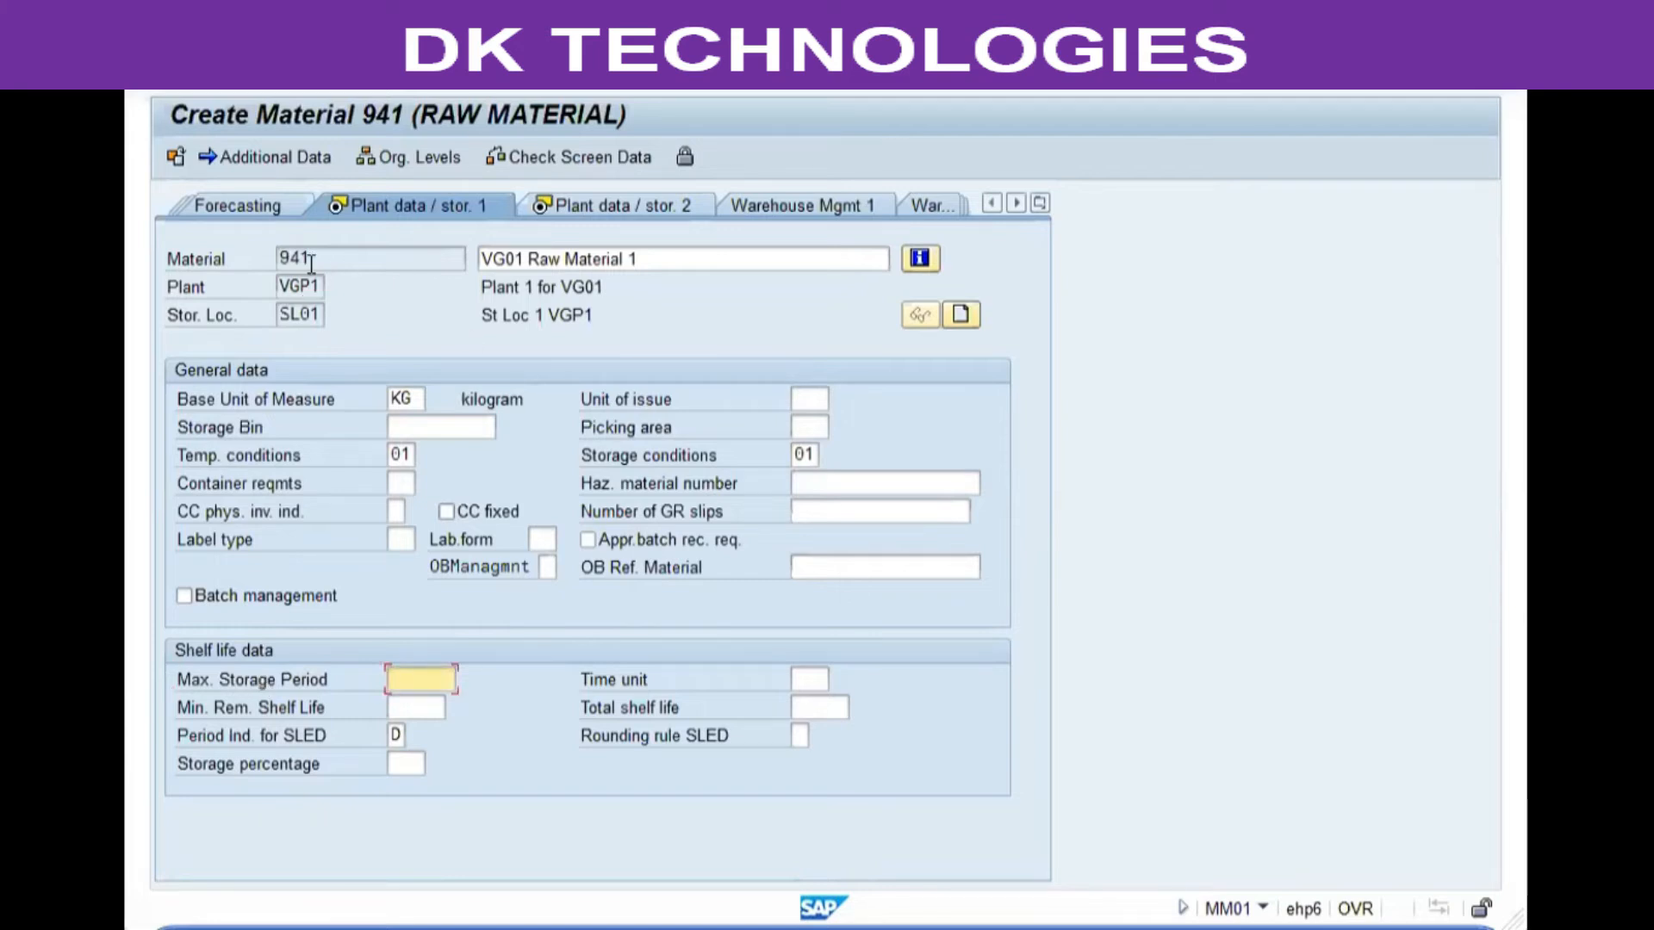
- Examine the minimum remaining shelf life, maximum storage period and time unit fields for the material in its plant and storage location
left_click(308, 259)
left_click(301, 314)
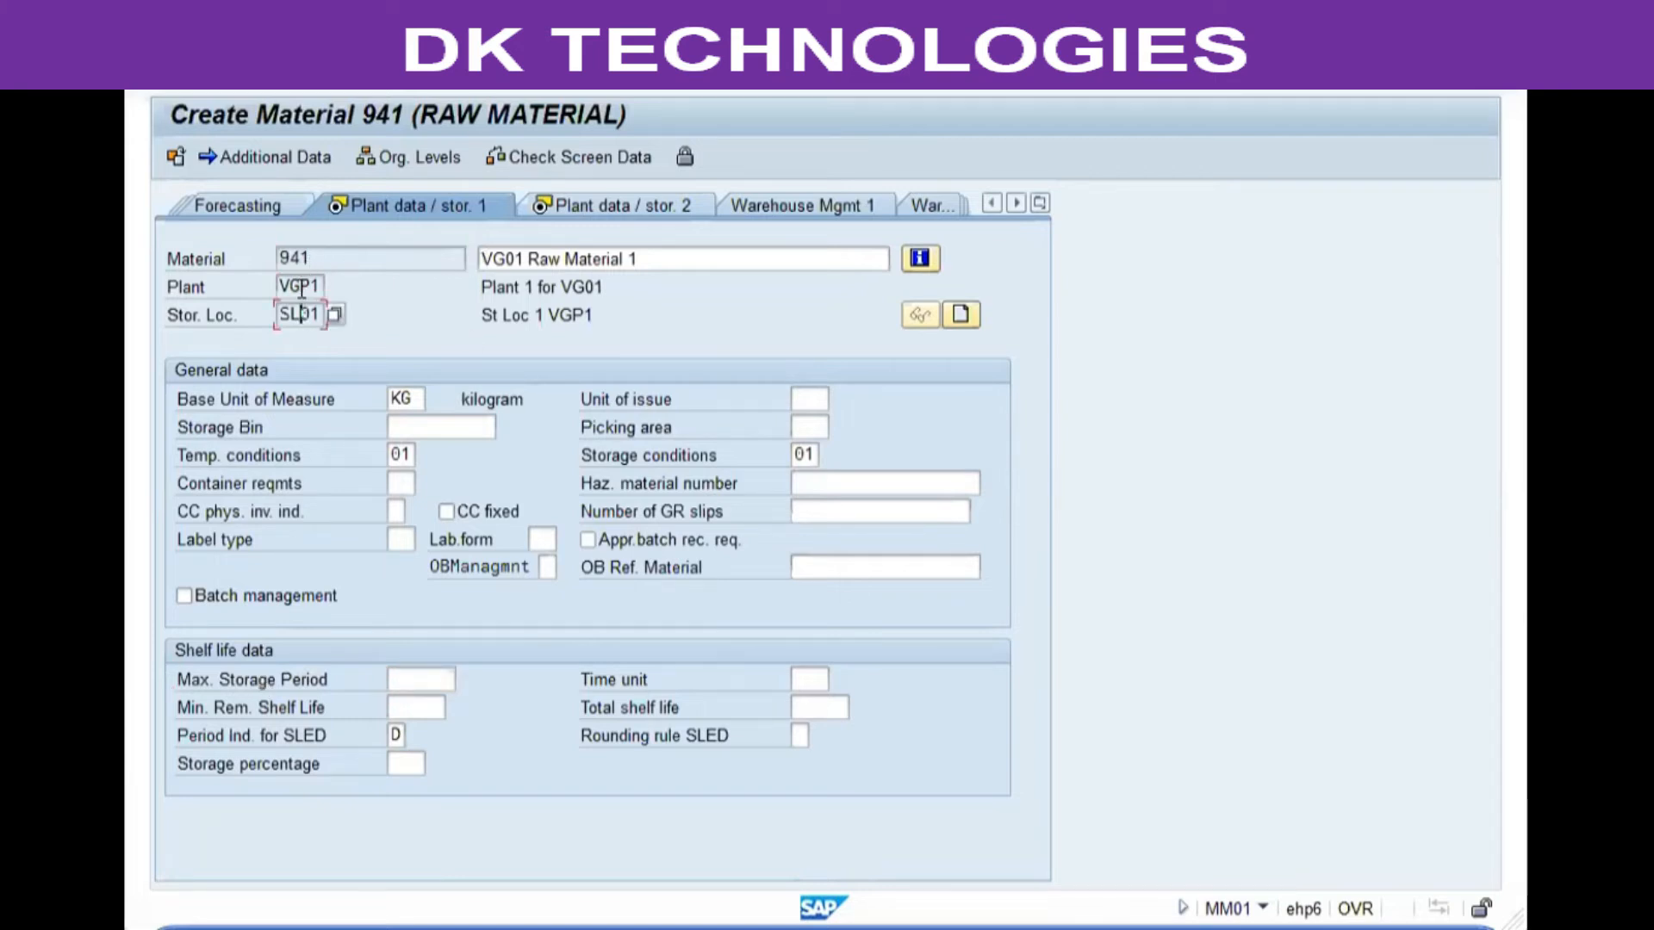
left_click(297, 286)
left_click(268, 706)
left_click(411, 702)
left_click(616, 680)
left_click(807, 677)
left_click(401, 704)
left_click(408, 683)
left_click(415, 702)
left_click(816, 674)
left_click(808, 679)
left_click(435, 682)
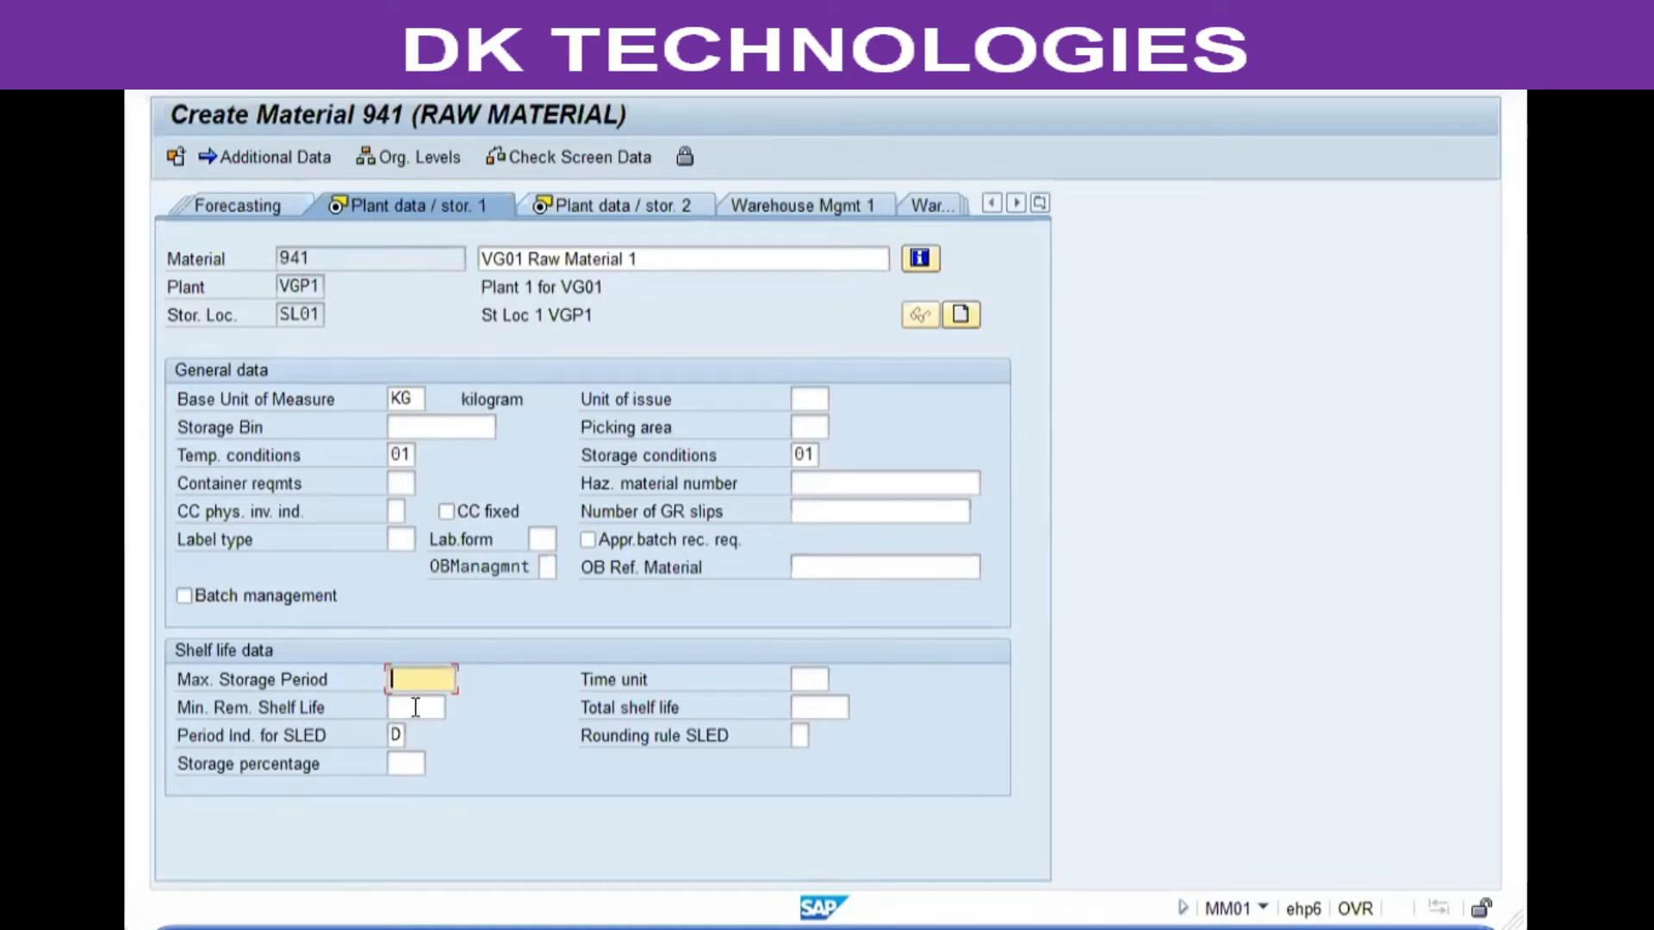
left_click(419, 707)
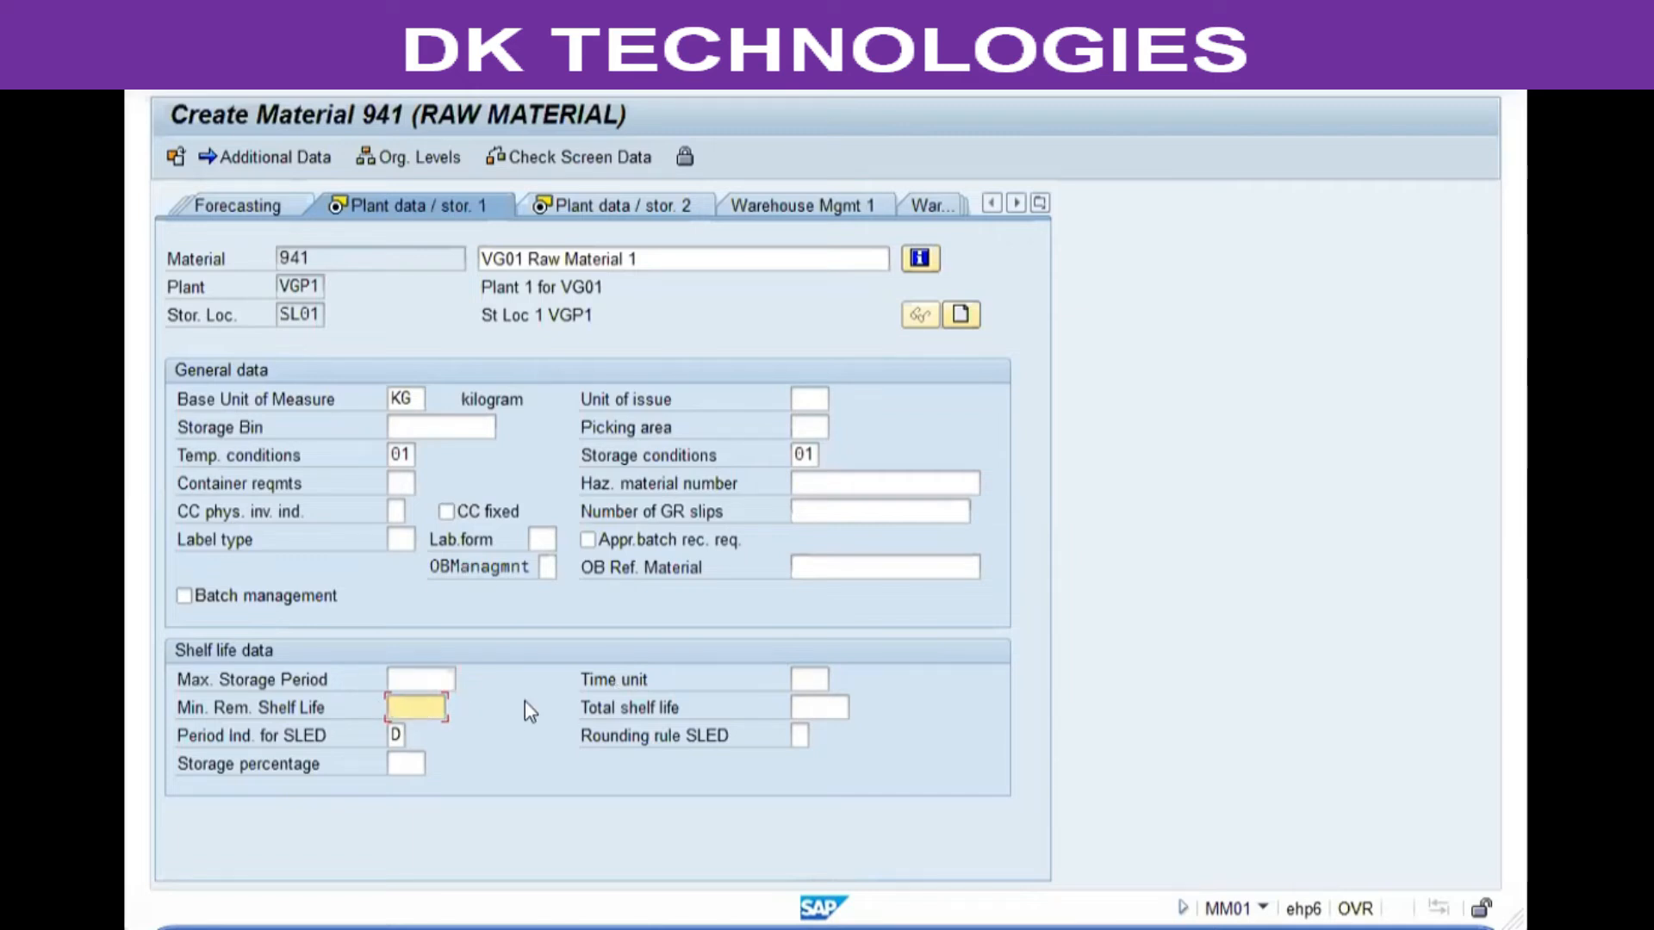
- Continue to the Plant data / stor. 2 view for material 941 in plant VGP1
left_click(312, 257)
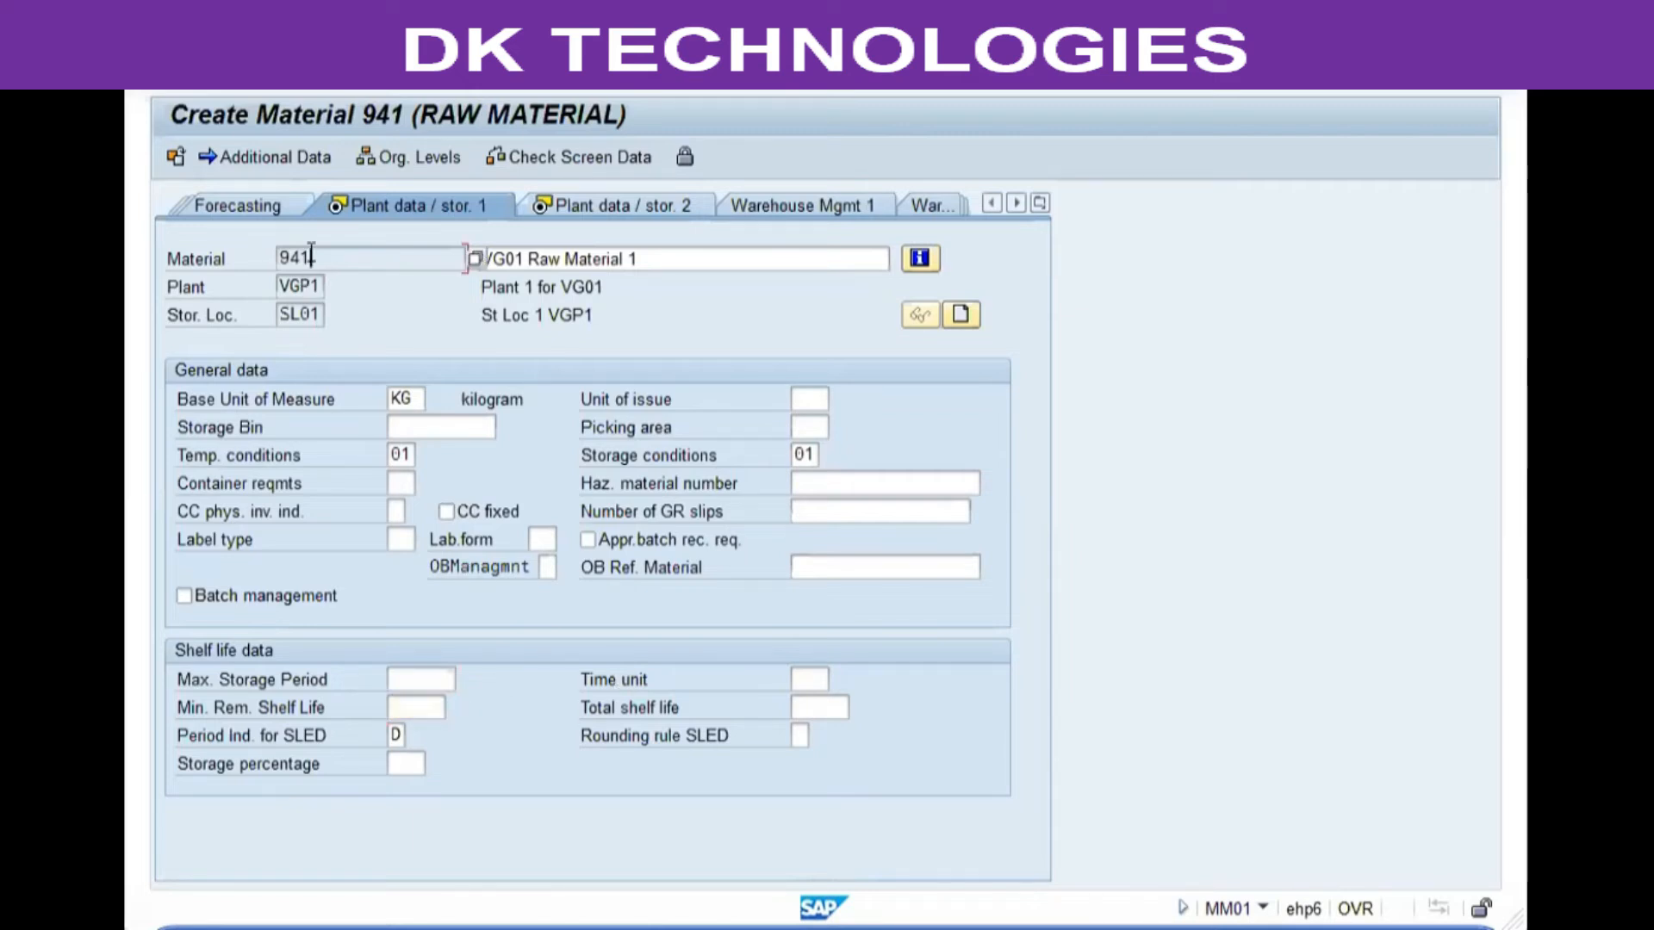
left_click(311, 288)
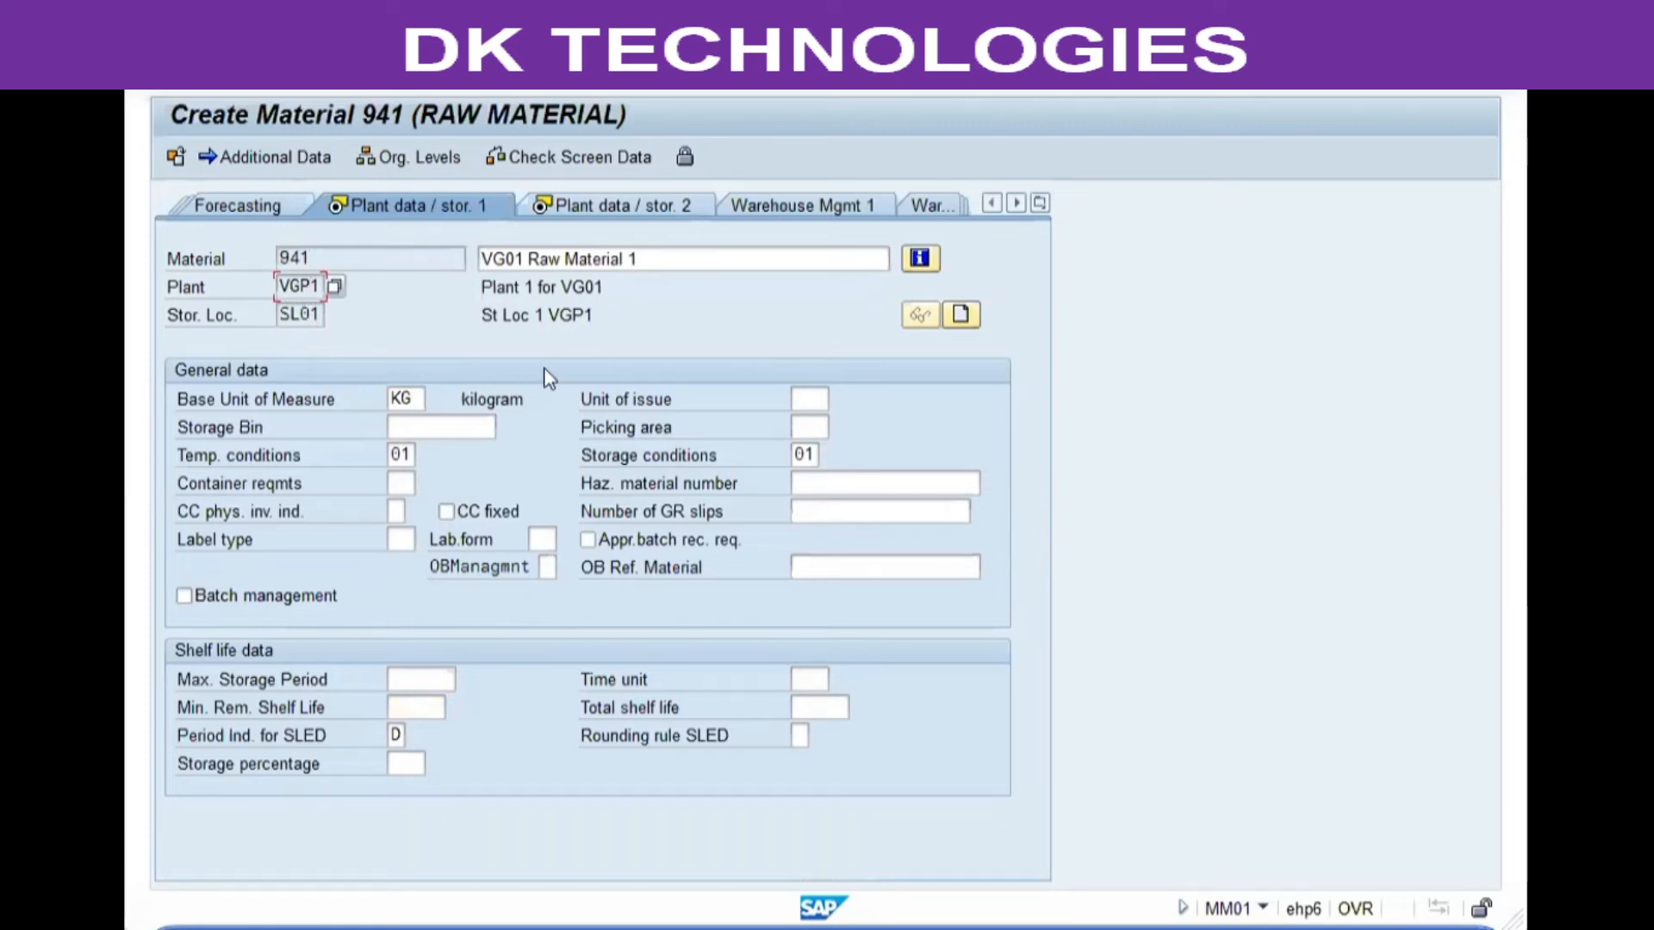
key("Return")
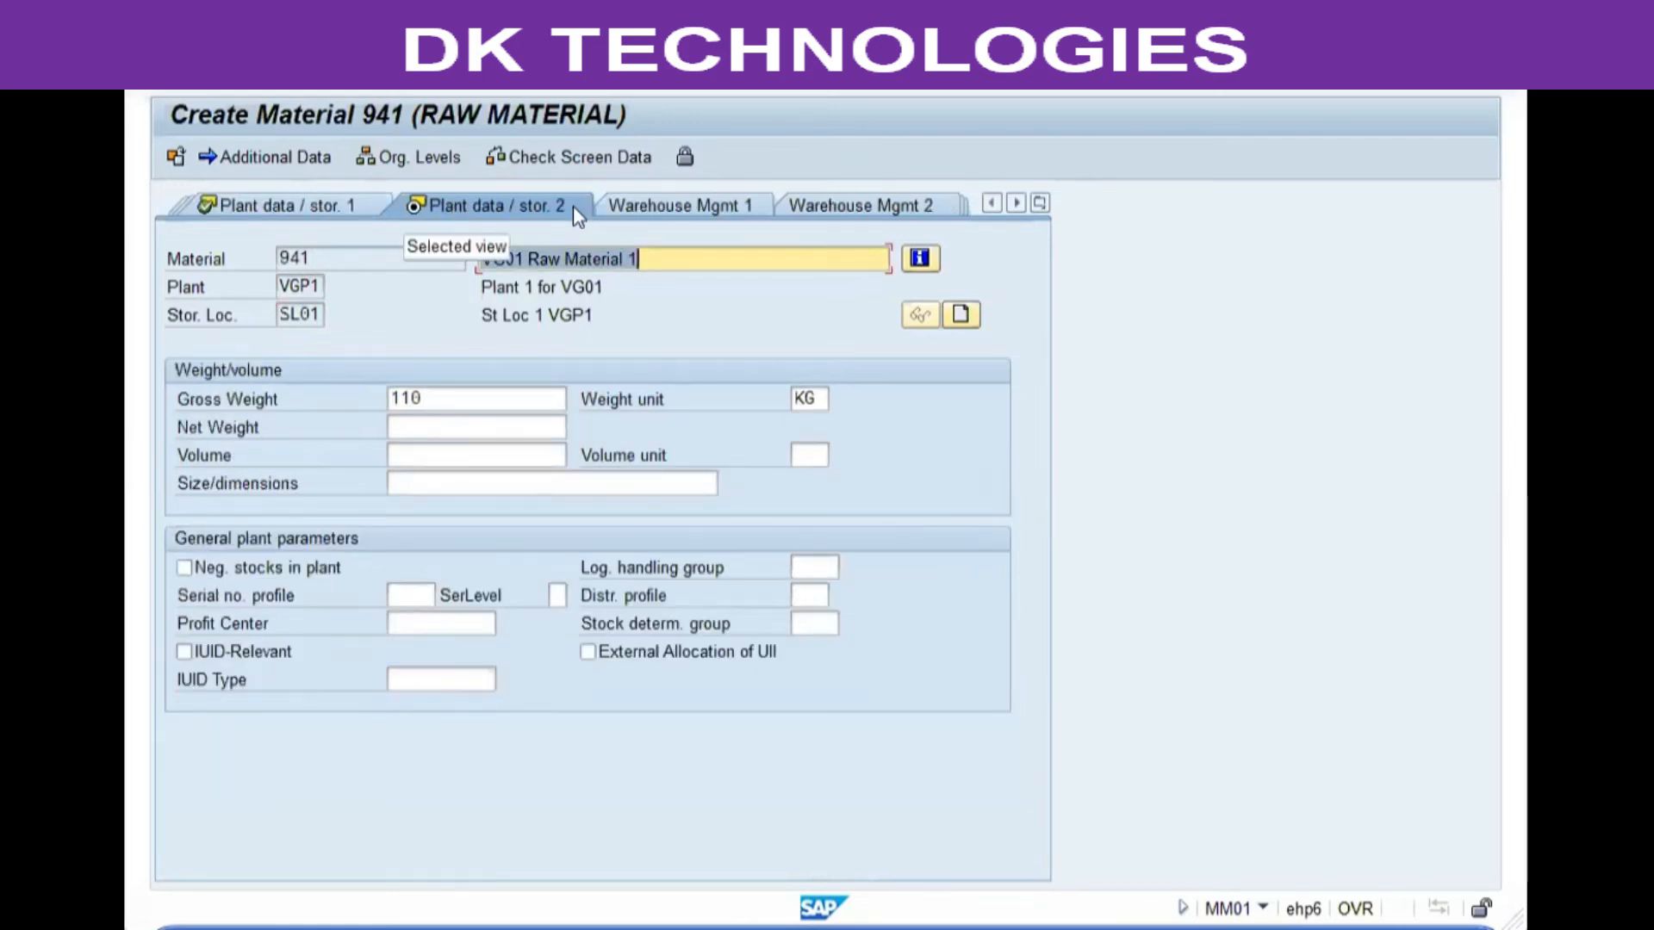
- Examine the gross weight, net weight, volume and size/dimensions fields under Weight/volume
left_click(286, 399)
left_click(433, 455)
left_click(434, 481)
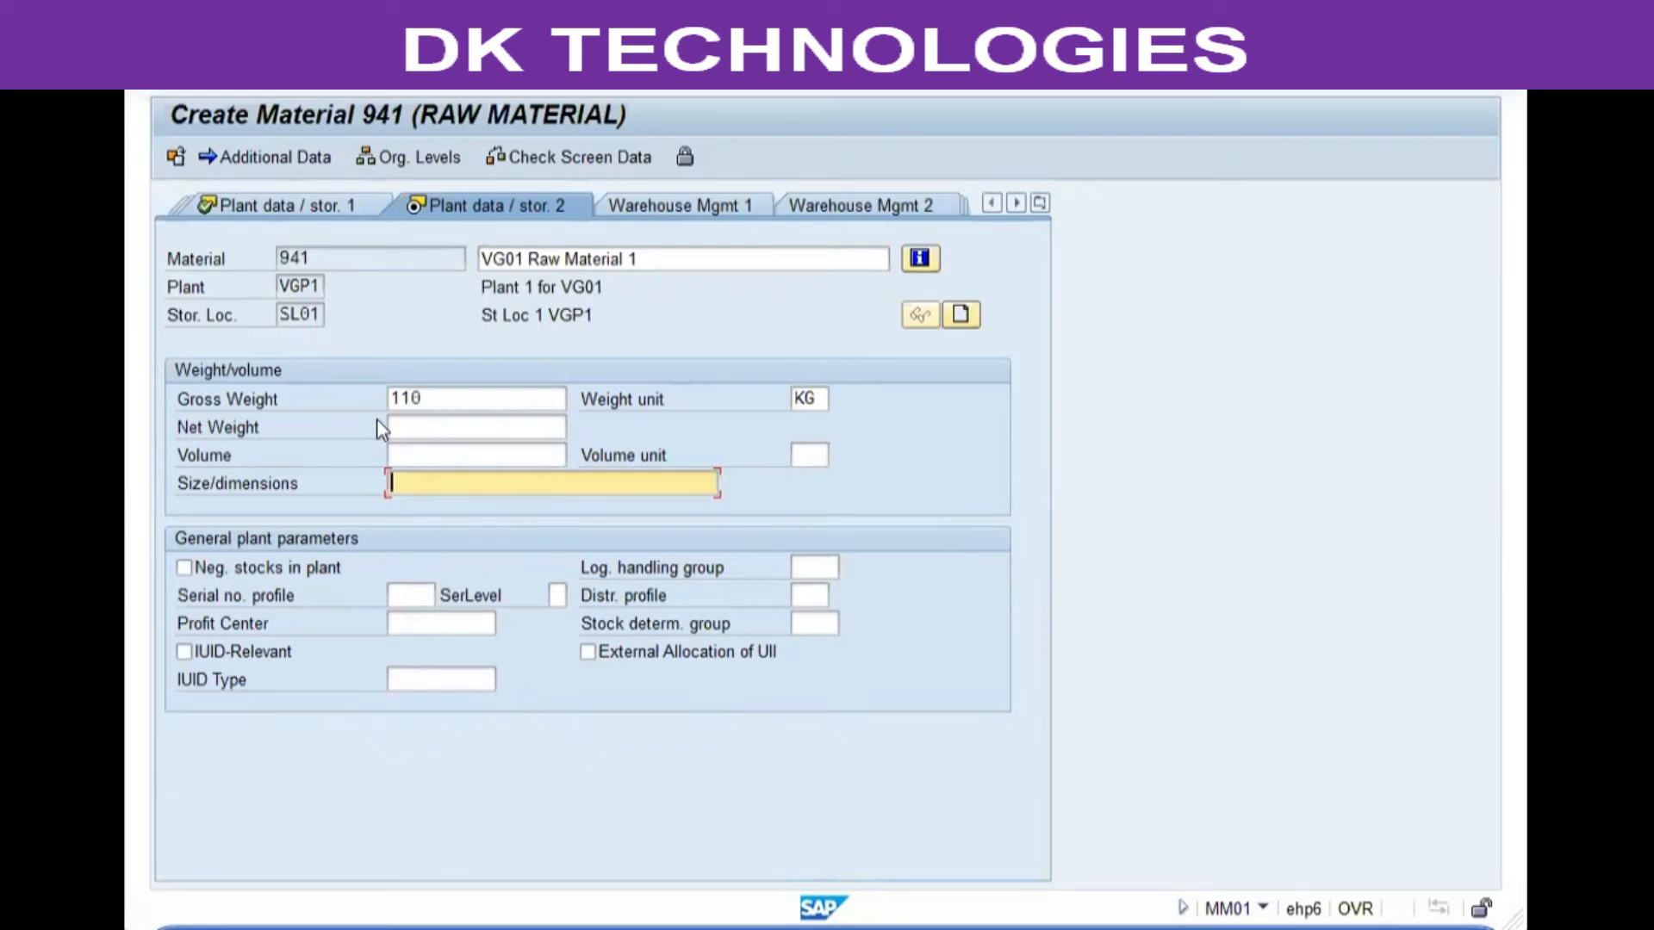
left_click(306, 313)
left_click(447, 403)
left_click(451, 435)
left_click(449, 454)
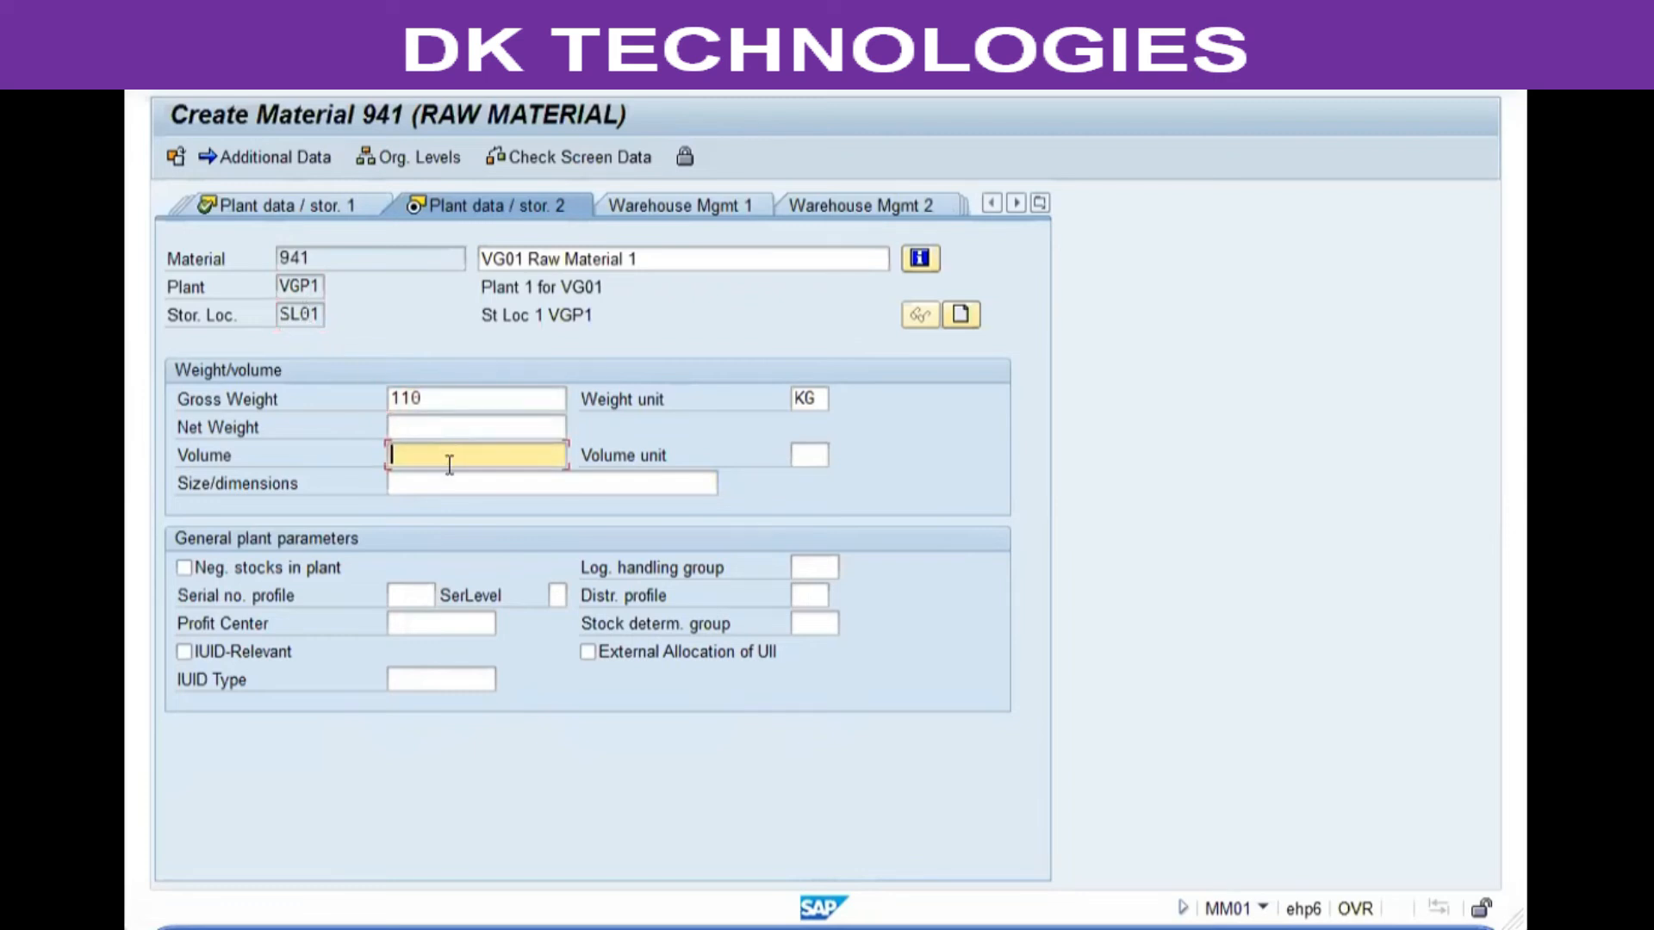
left_click(442, 396)
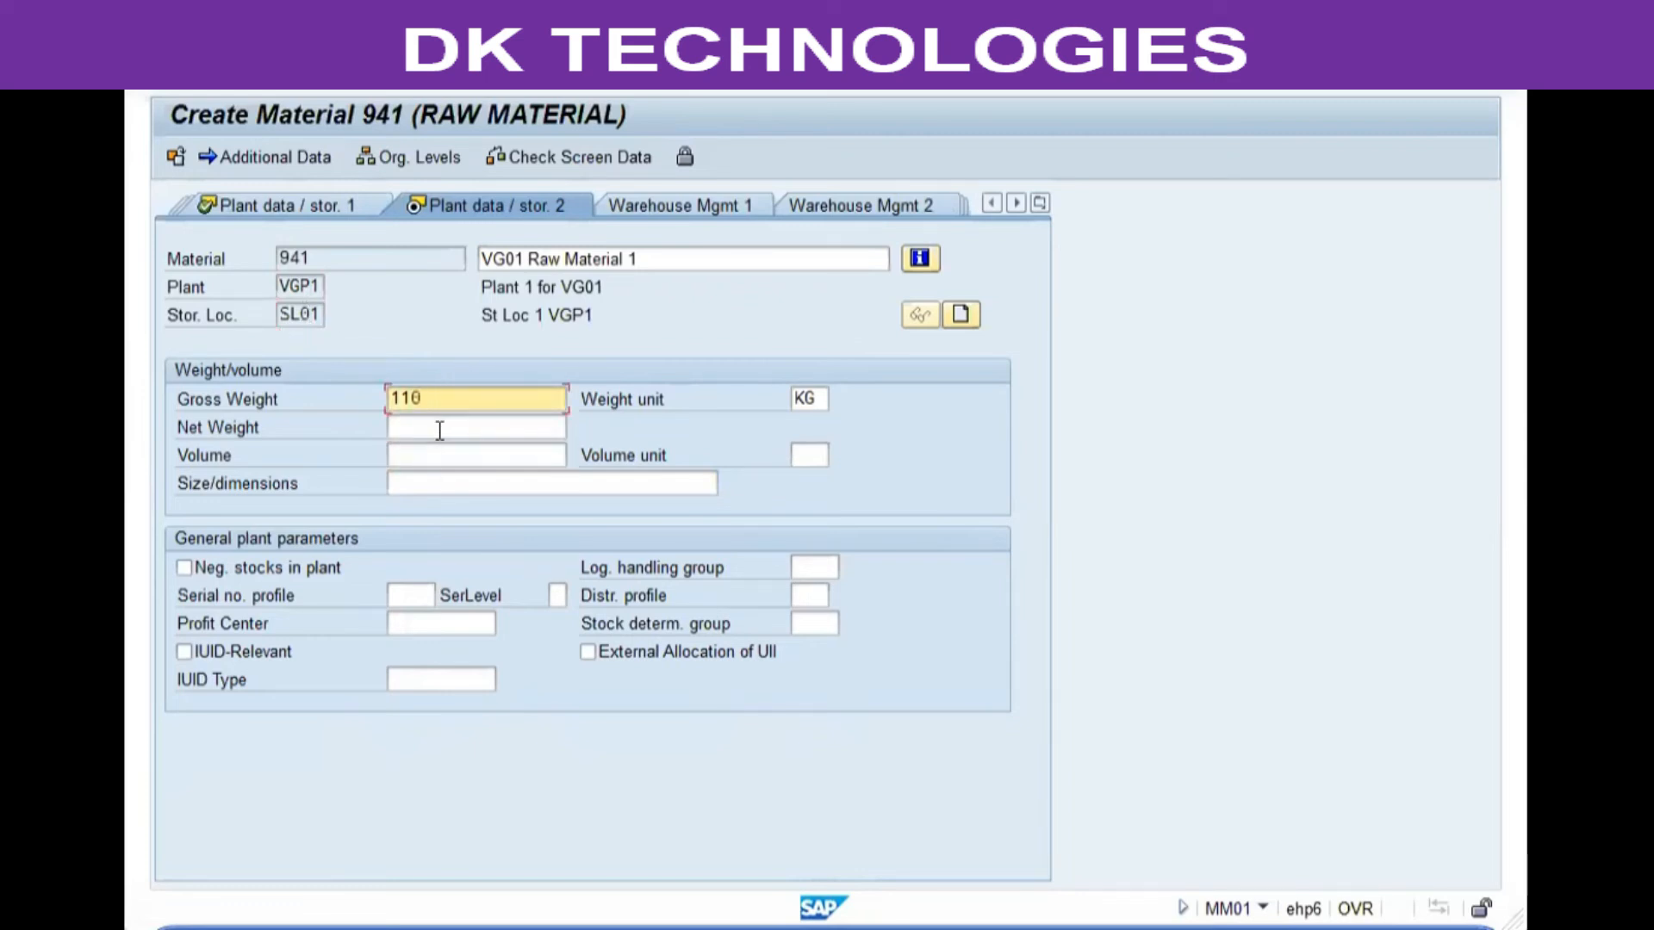
left_click_drag(432, 401, 209, 405)
left_click(468, 402)
left_click(486, 452)
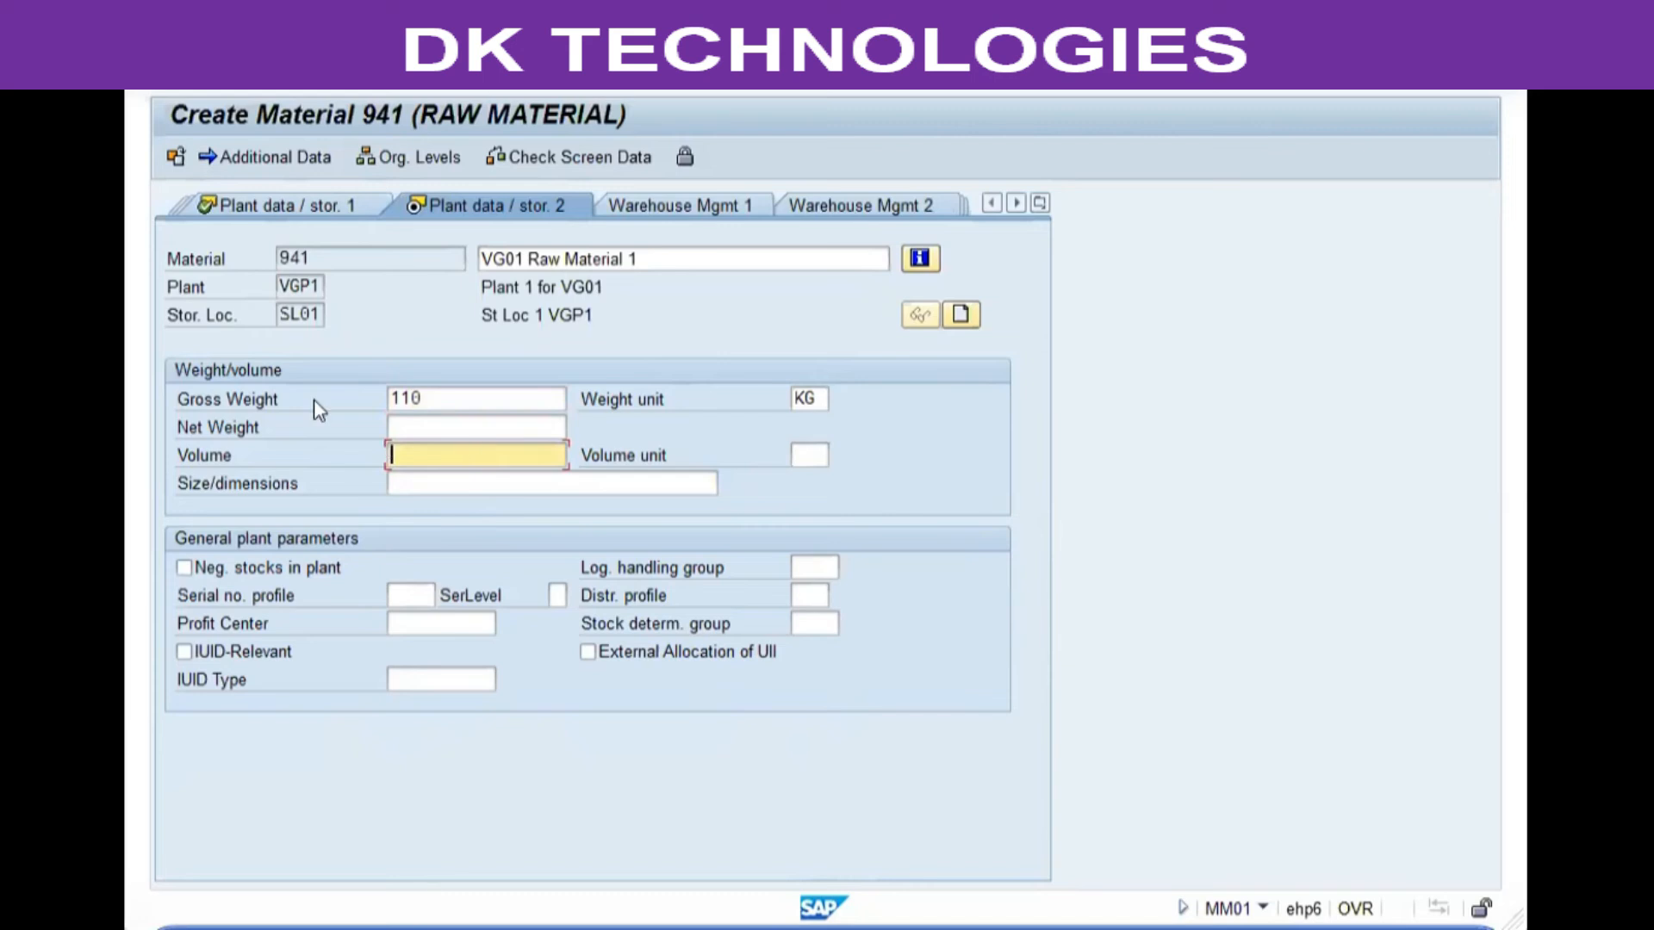
- Check the plant and storage location, and move on to the Accounting 1 view for material 941
left_click(296, 285)
left_click(297, 314)
left_click(501, 317)
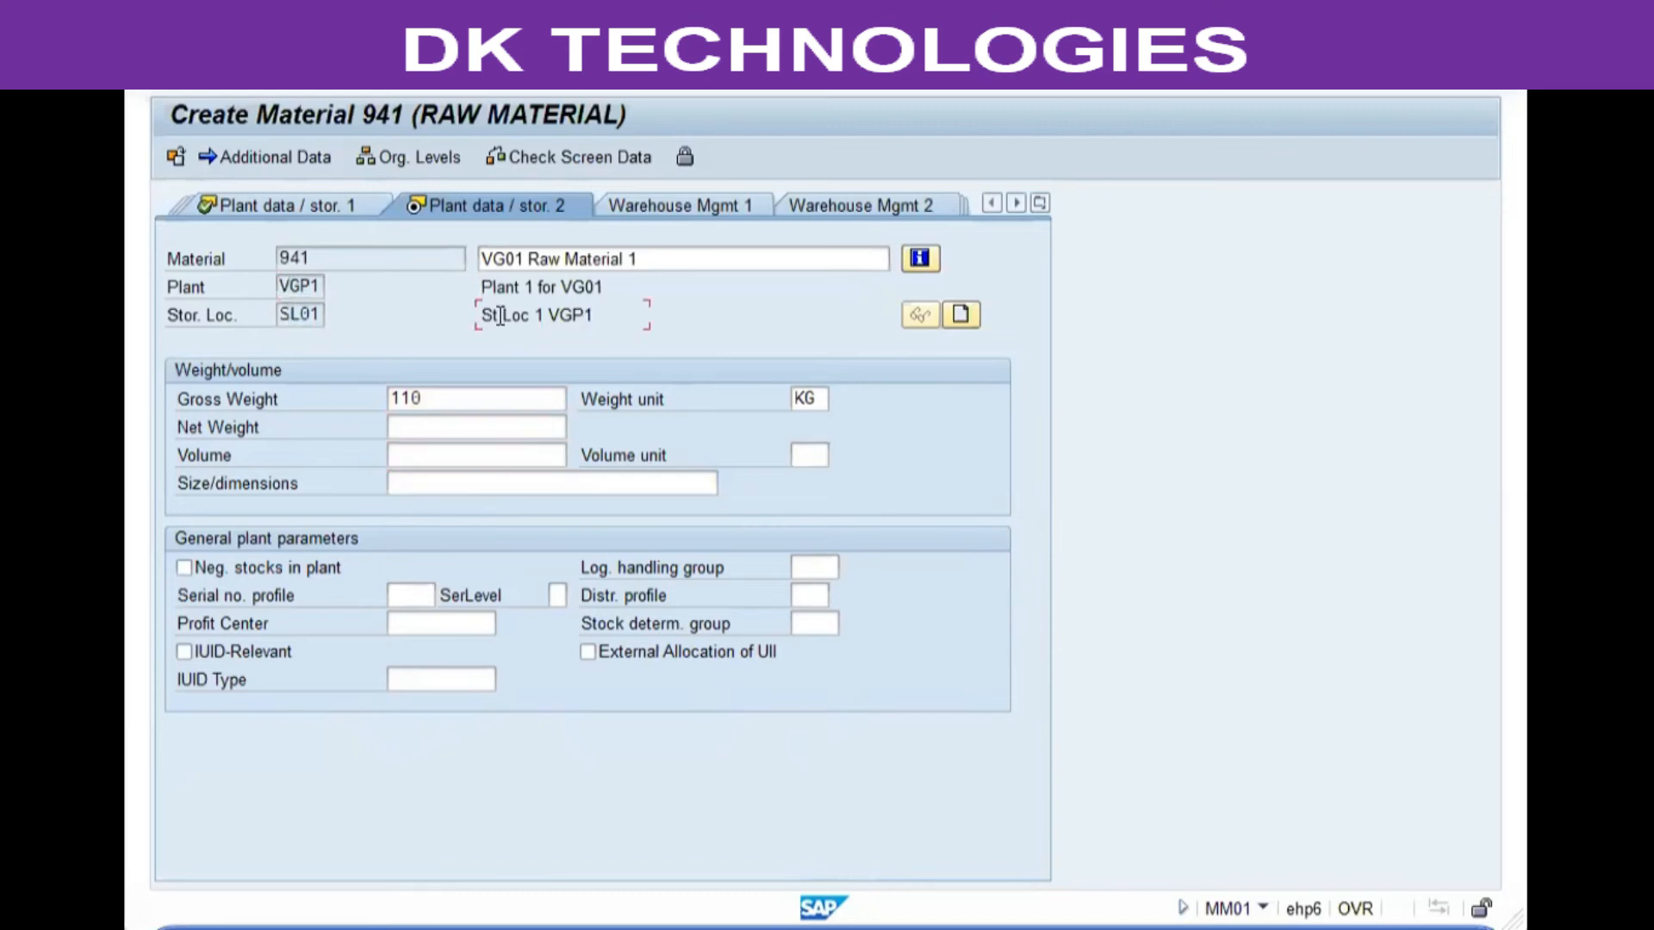
key("Return")
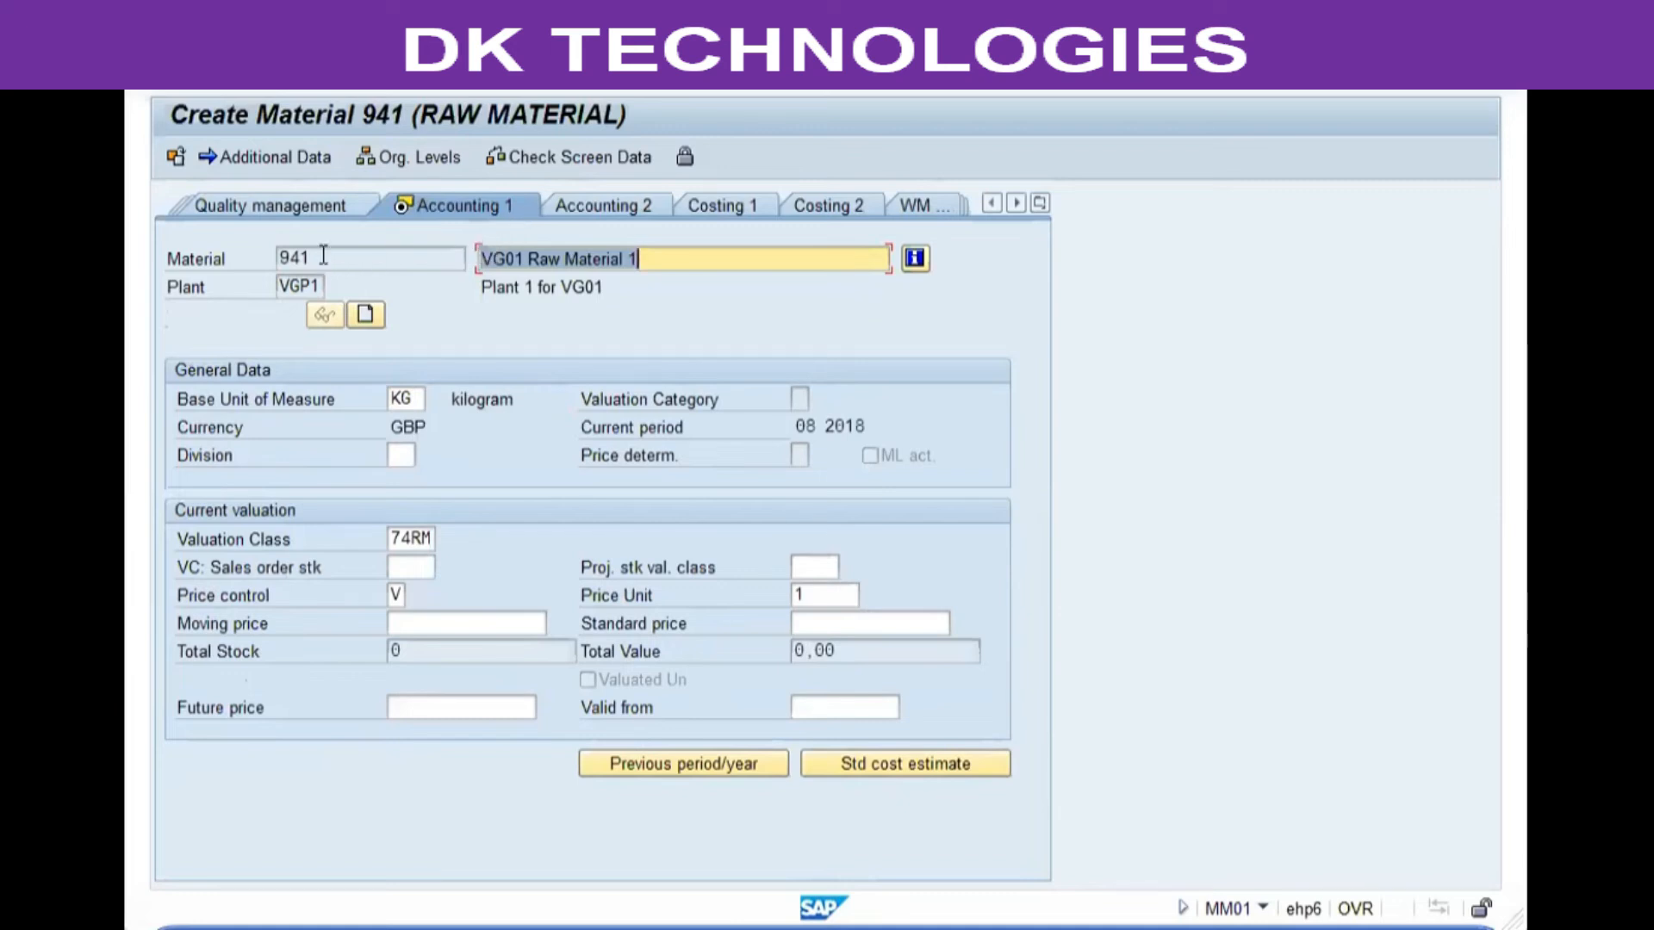
left_click_drag(323, 255, 148, 277)
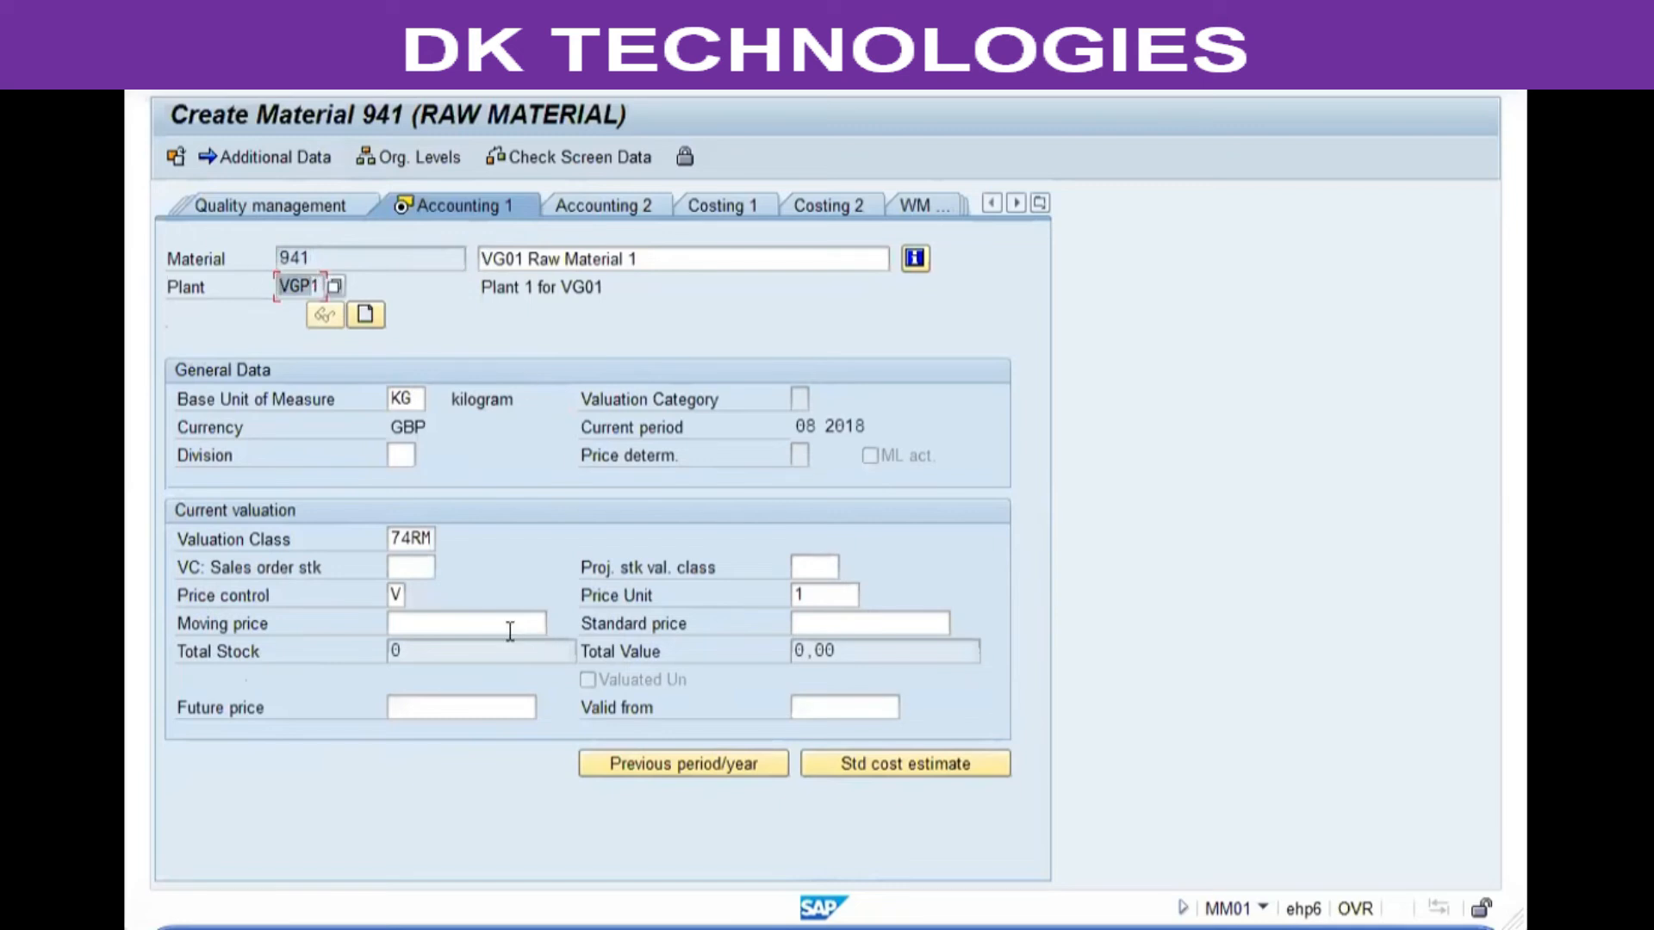
left_click(360, 256)
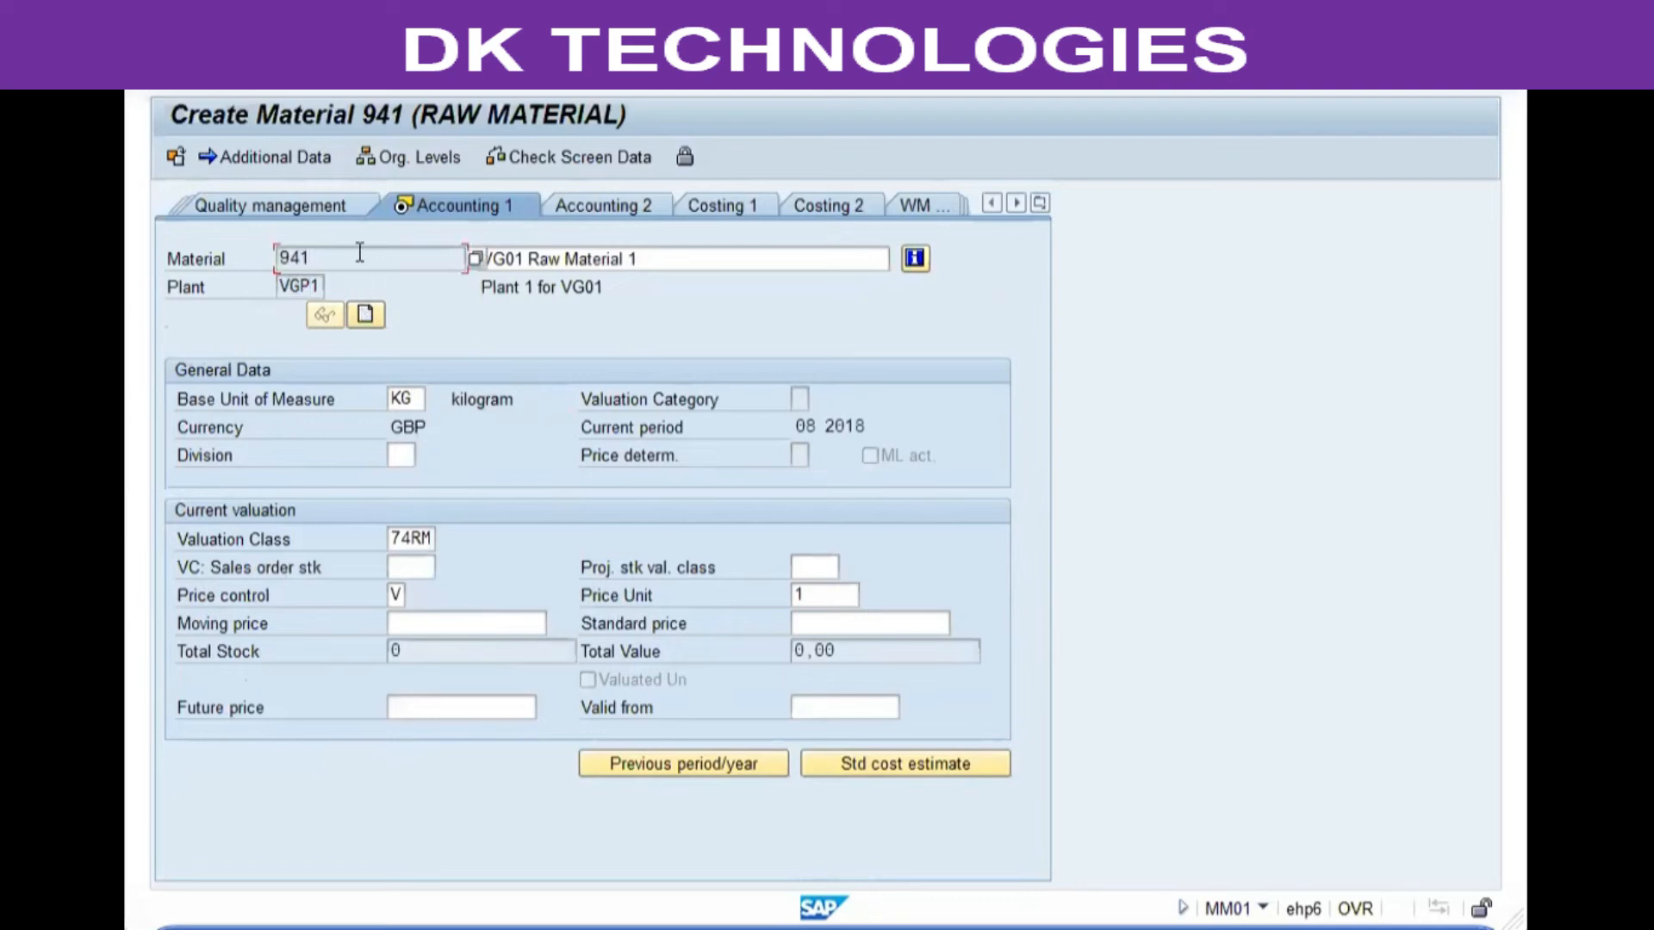
- Review the price control indicator options and set the price control to S (Standard price)
left_click(394, 595)
left_click(420, 594)
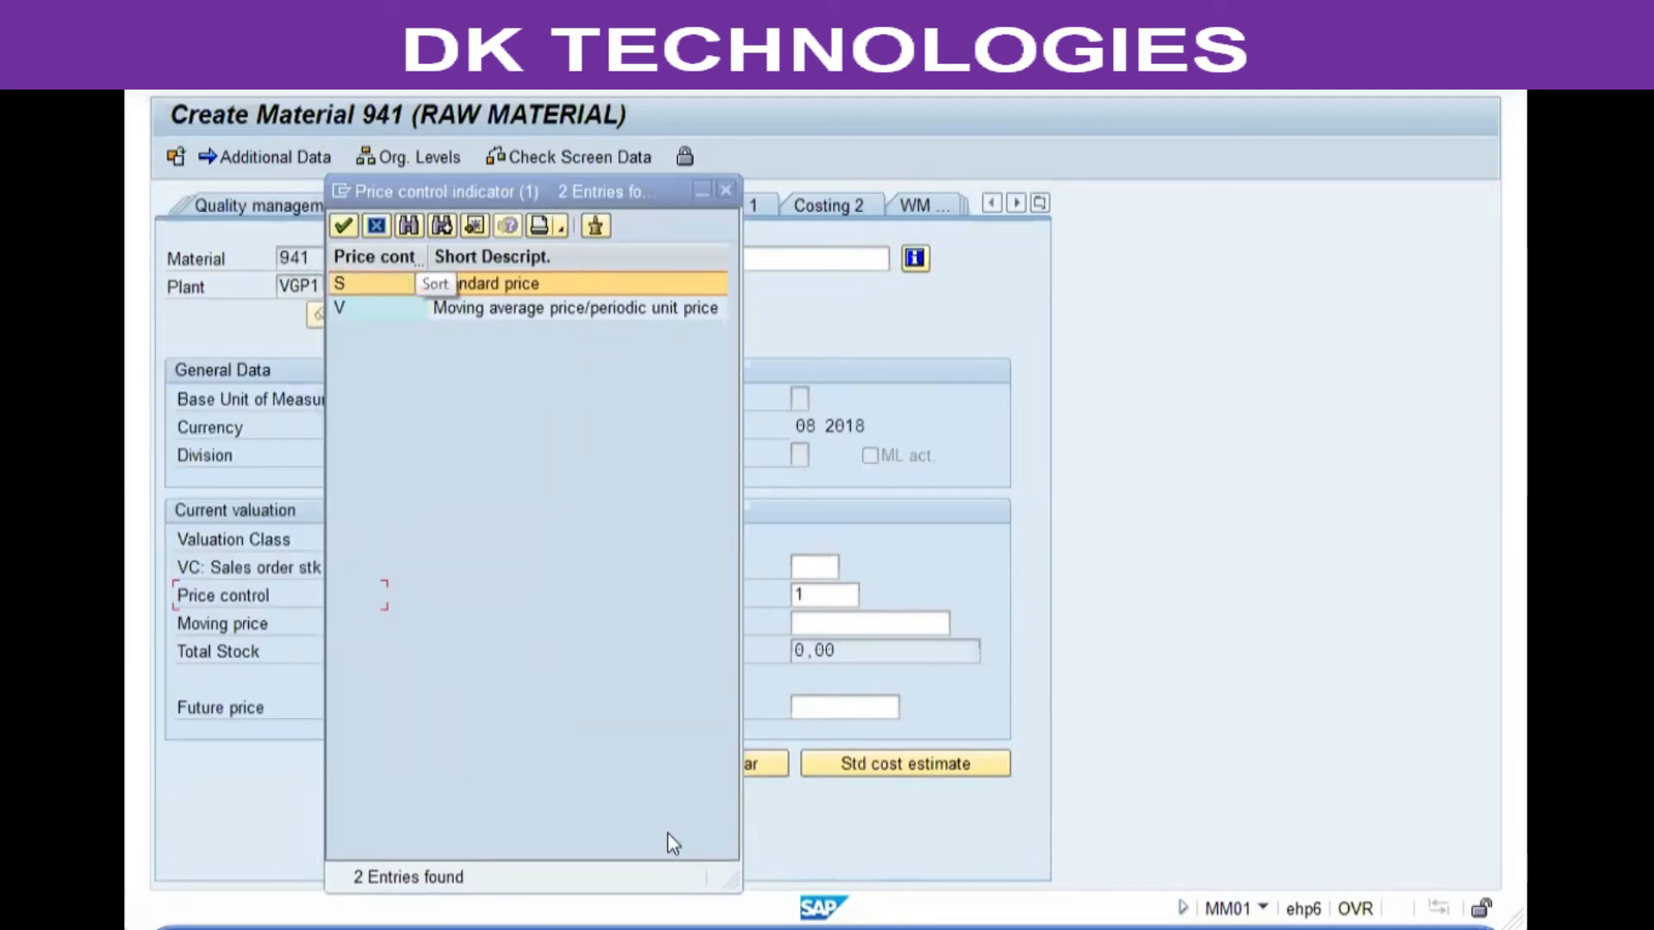
left_click_drag(721, 879, 861, 702)
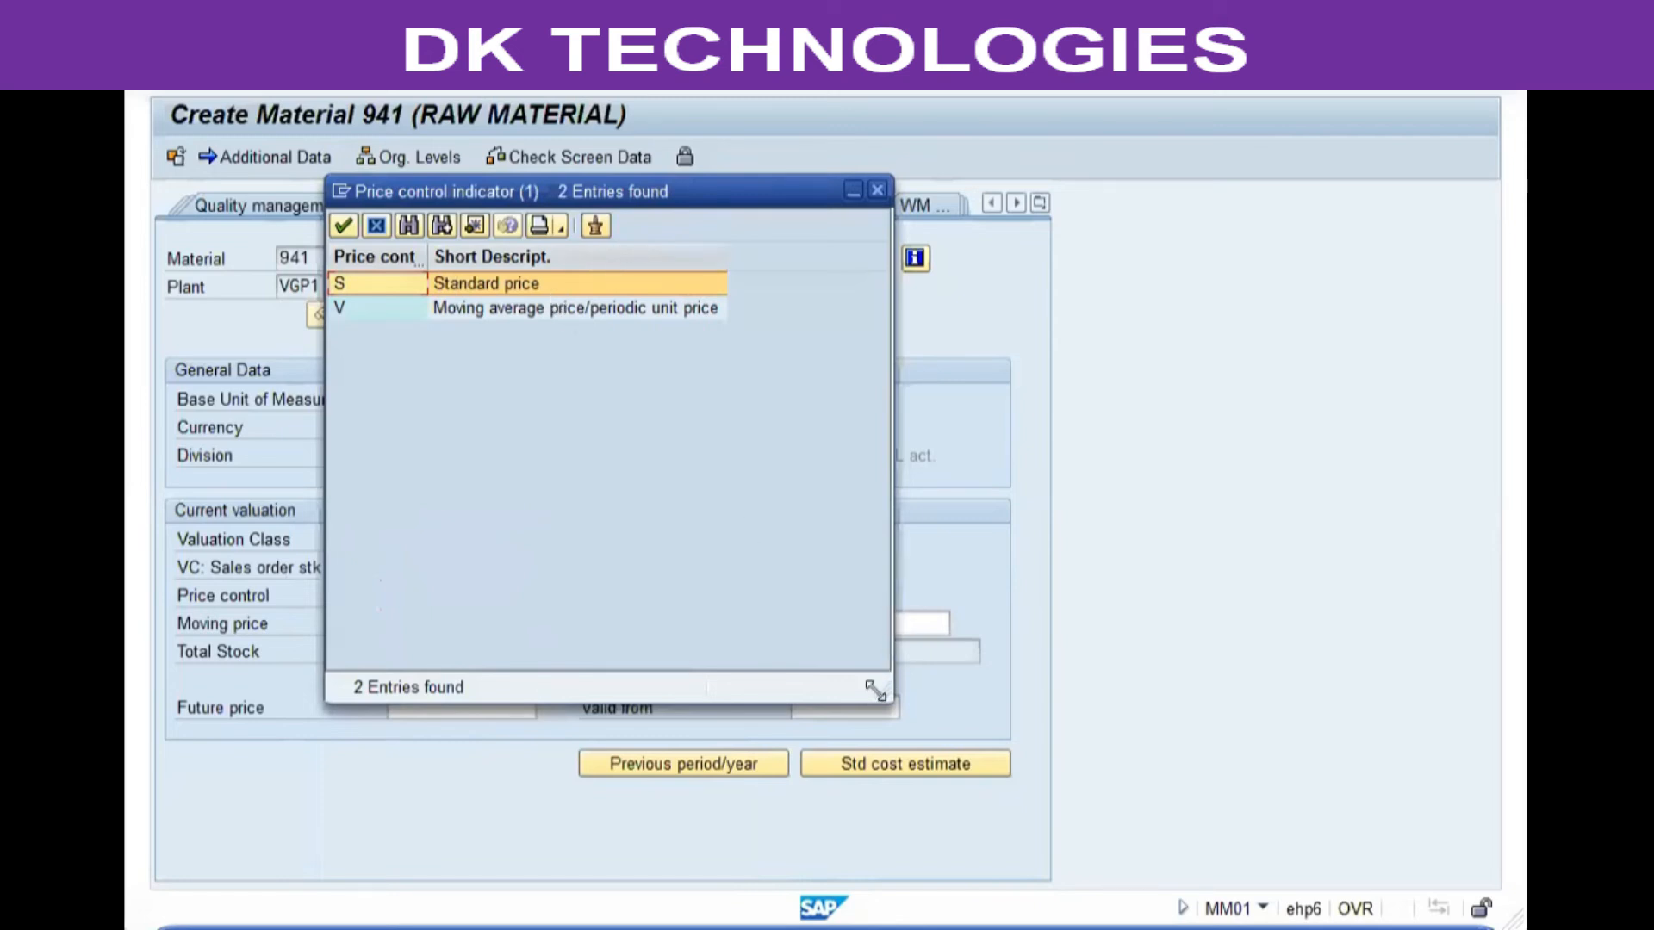
left_click_drag(874, 690, 915, 535)
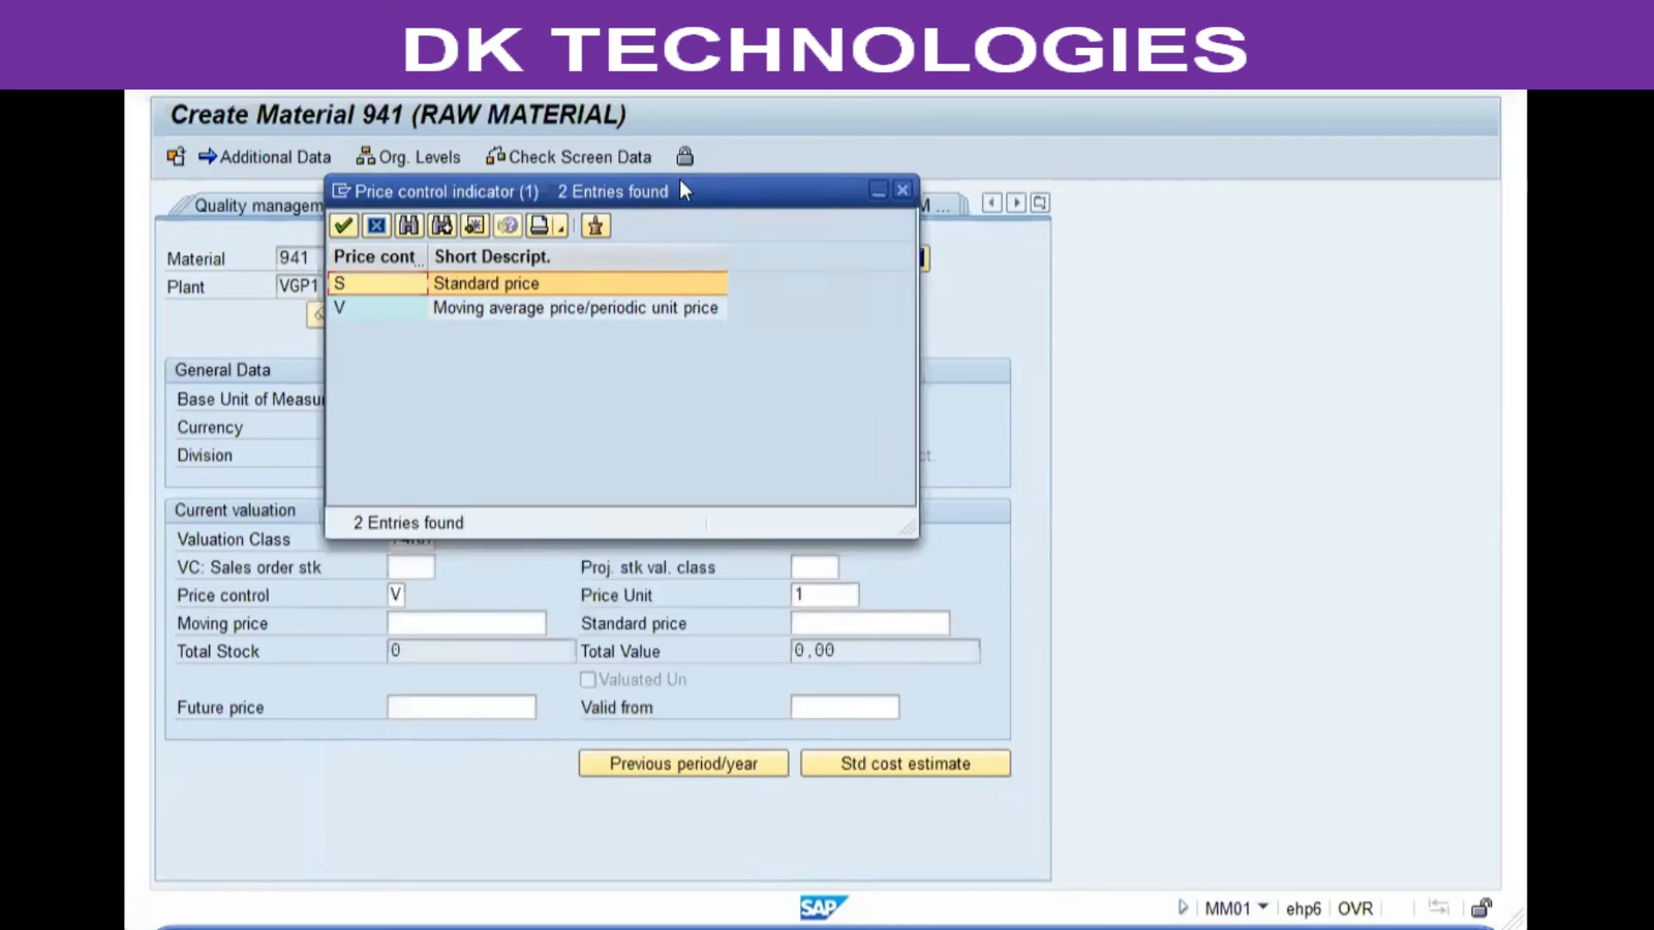
left_click_drag(680, 182, 686, 201)
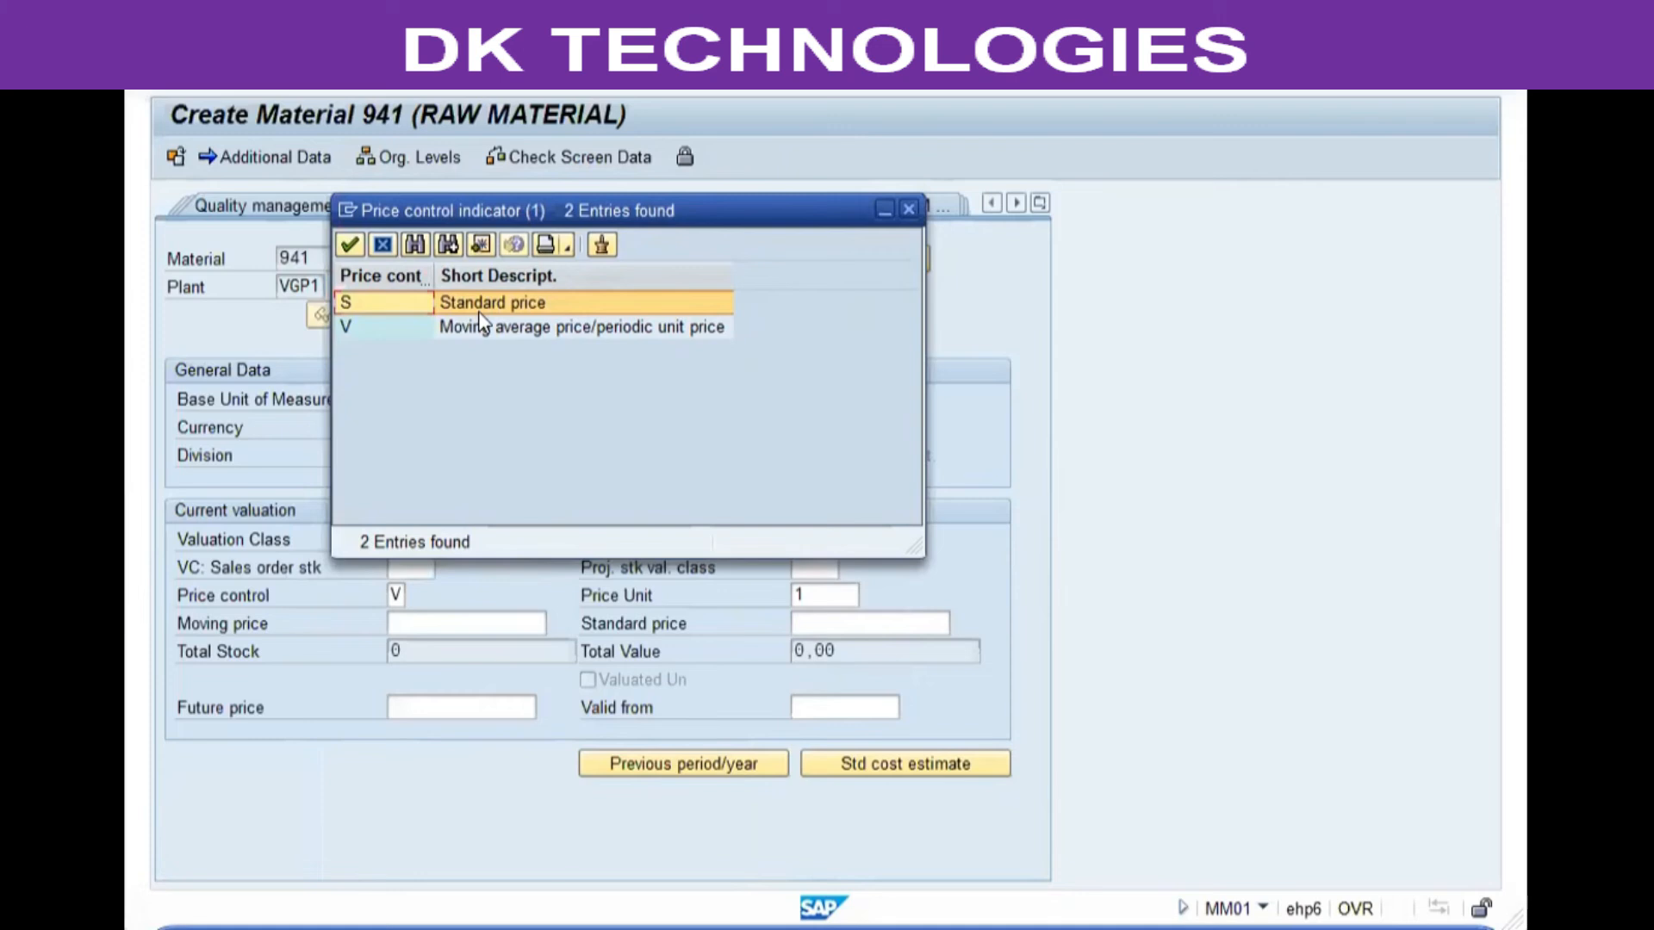
left_click(419, 327)
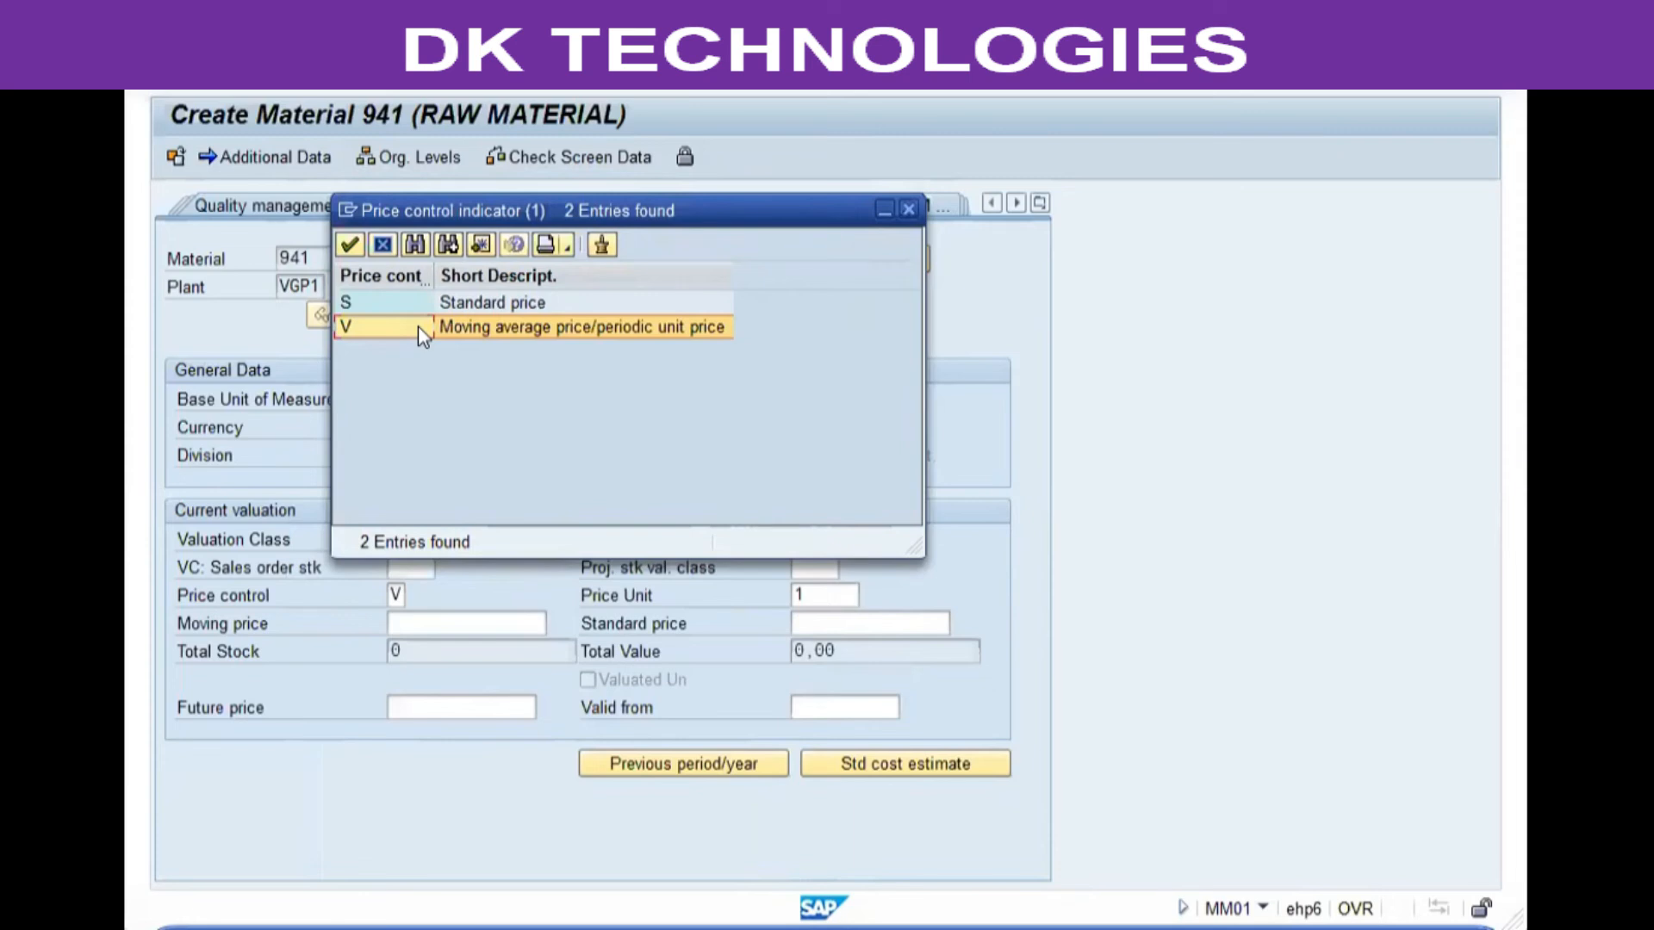
left_click(495, 301)
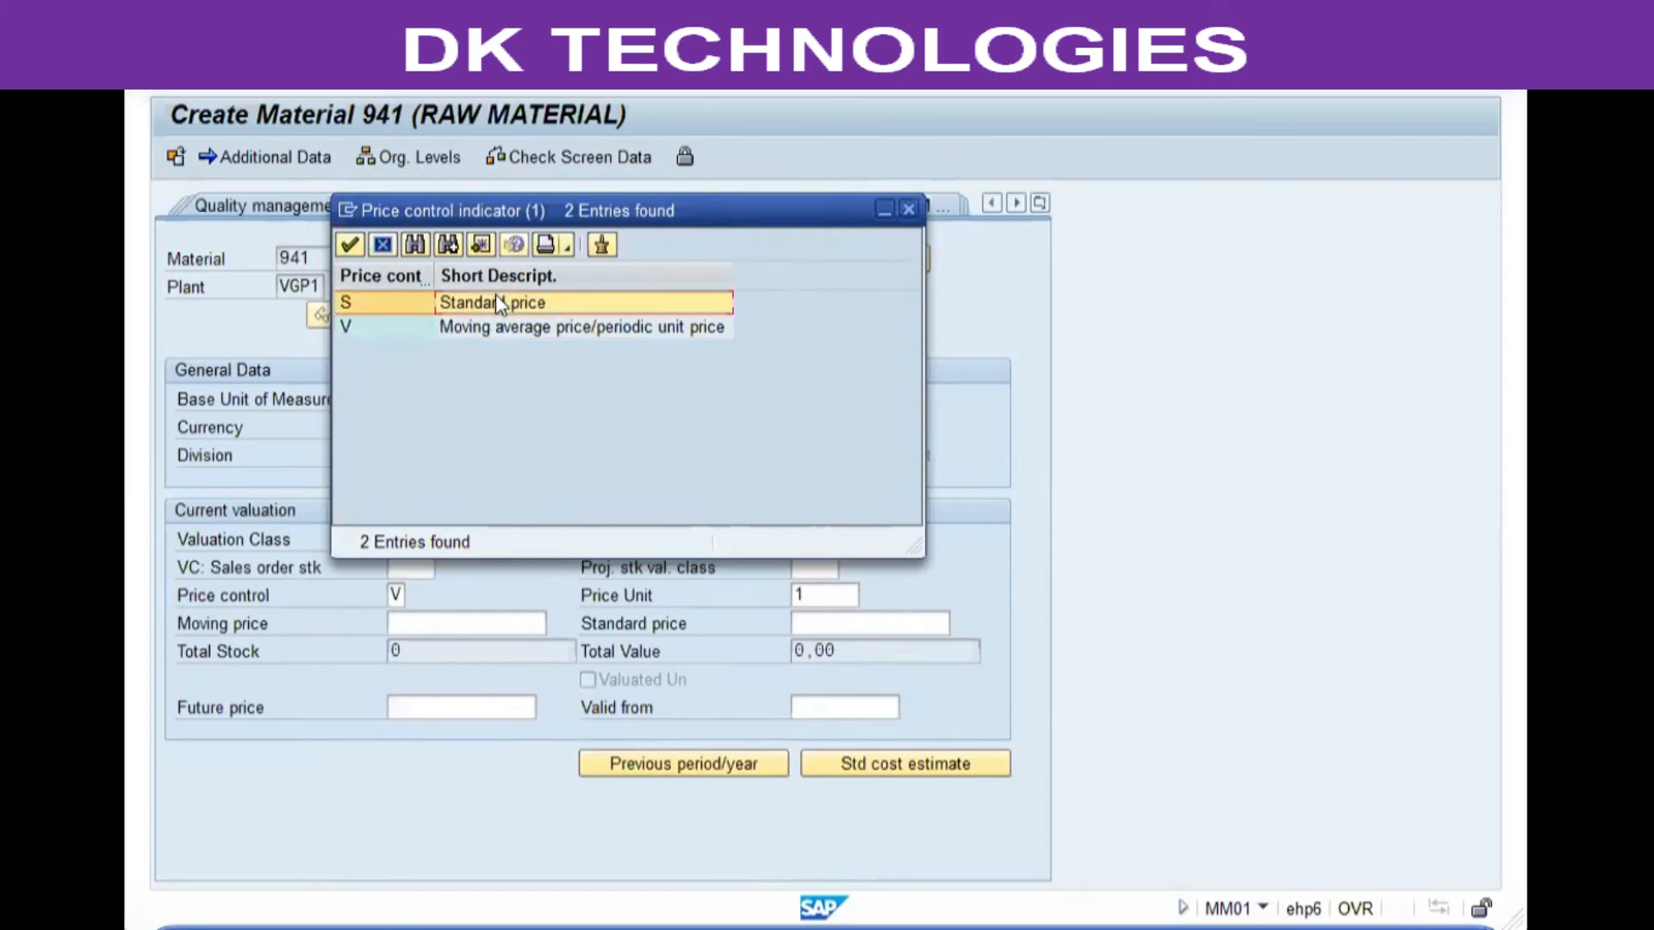
double_click(495, 300)
- Examine the standard price and moving price fields in relation to the price control
left_click(849, 624)
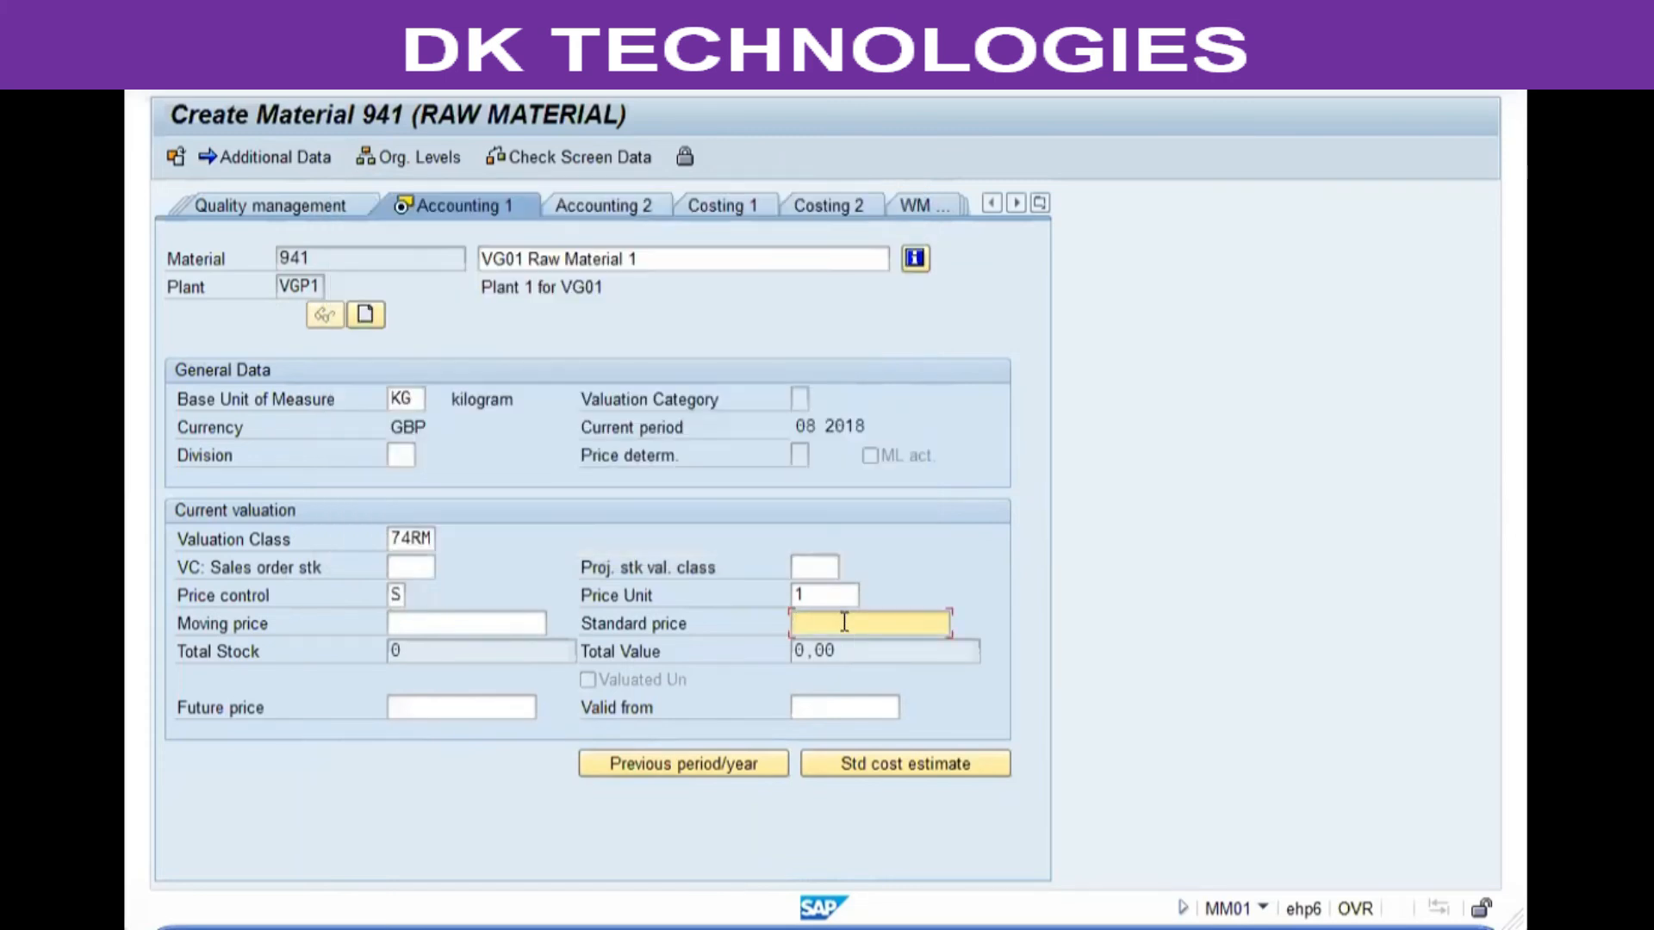
left_click(395, 595)
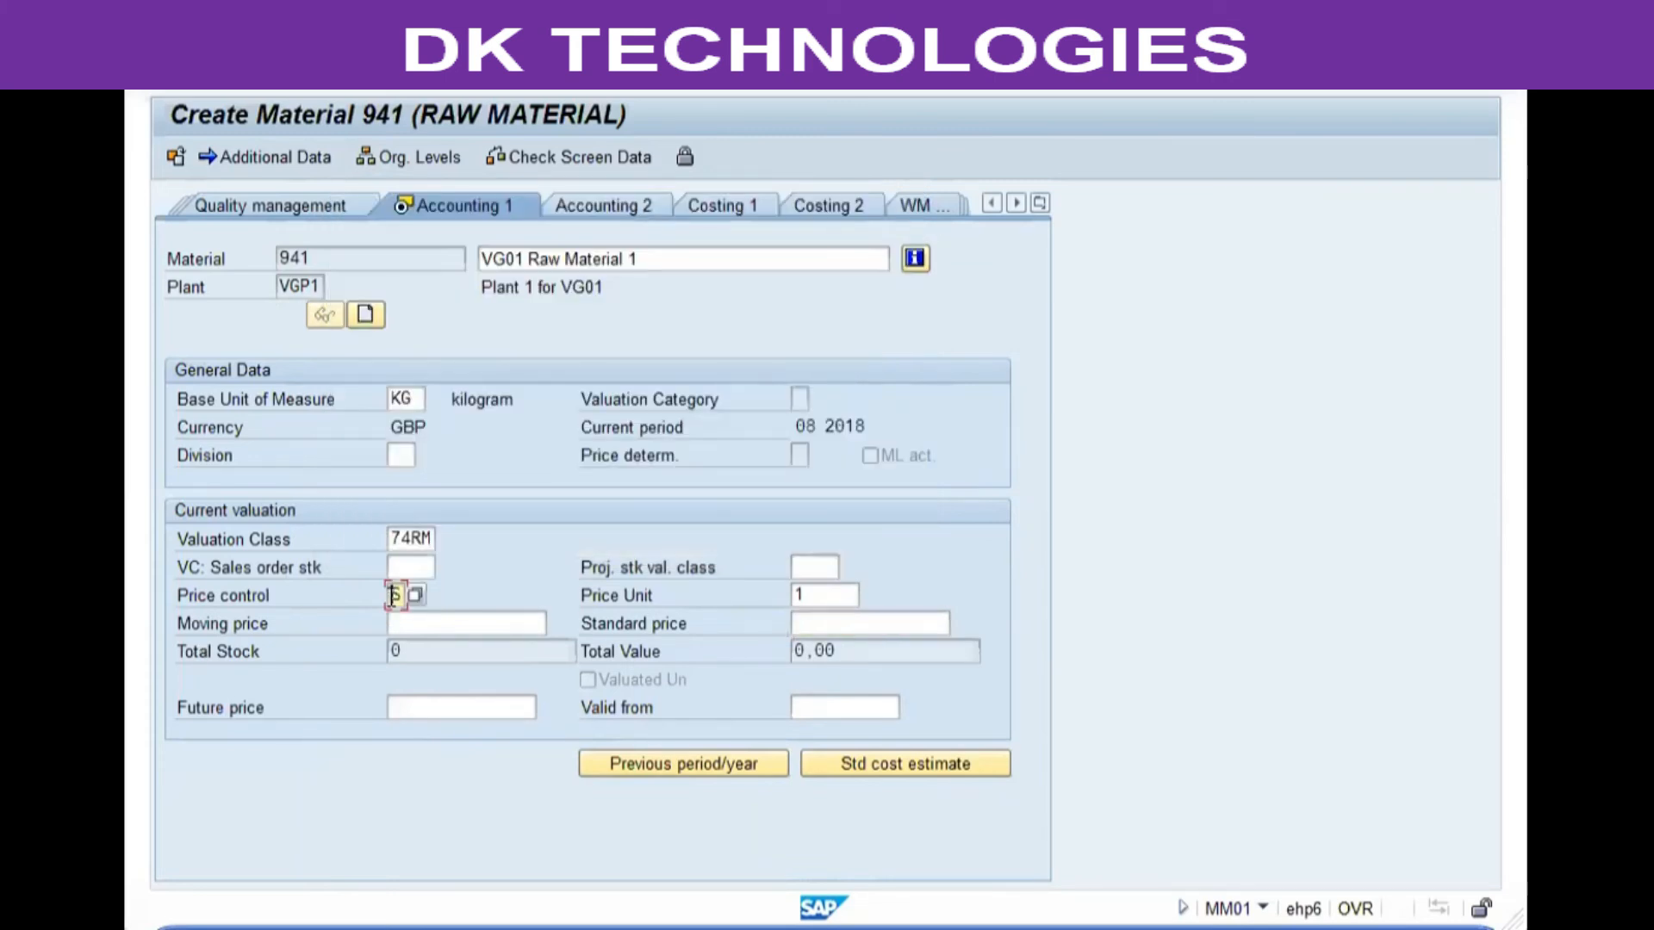
left_click(443, 625)
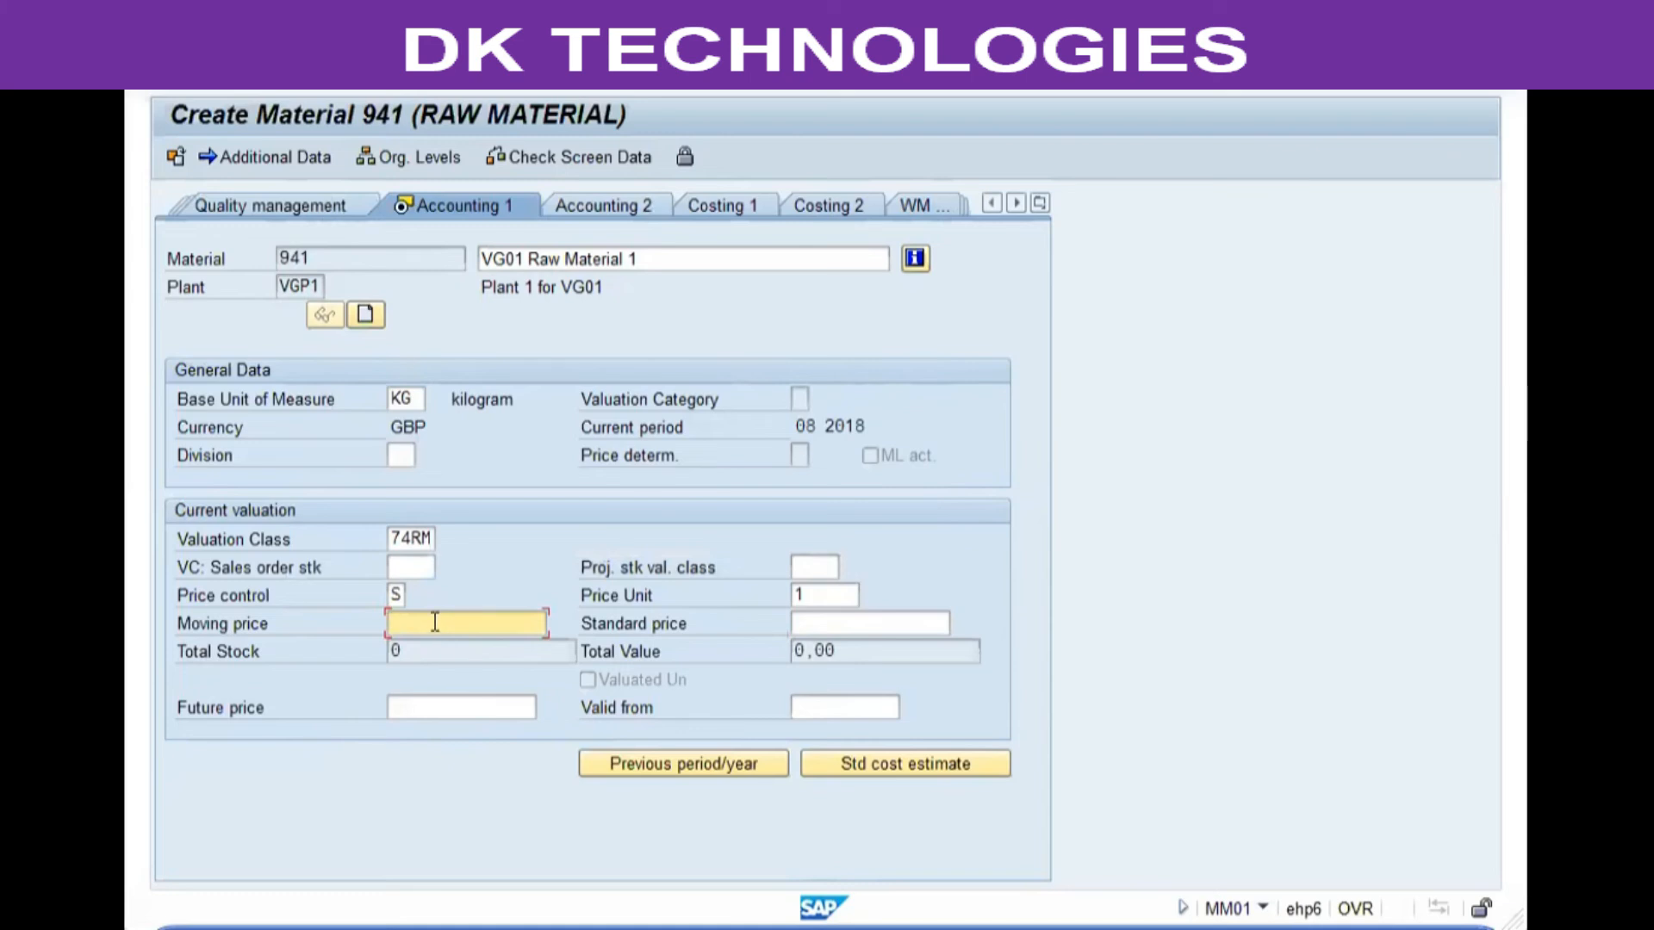
left_click(397, 593)
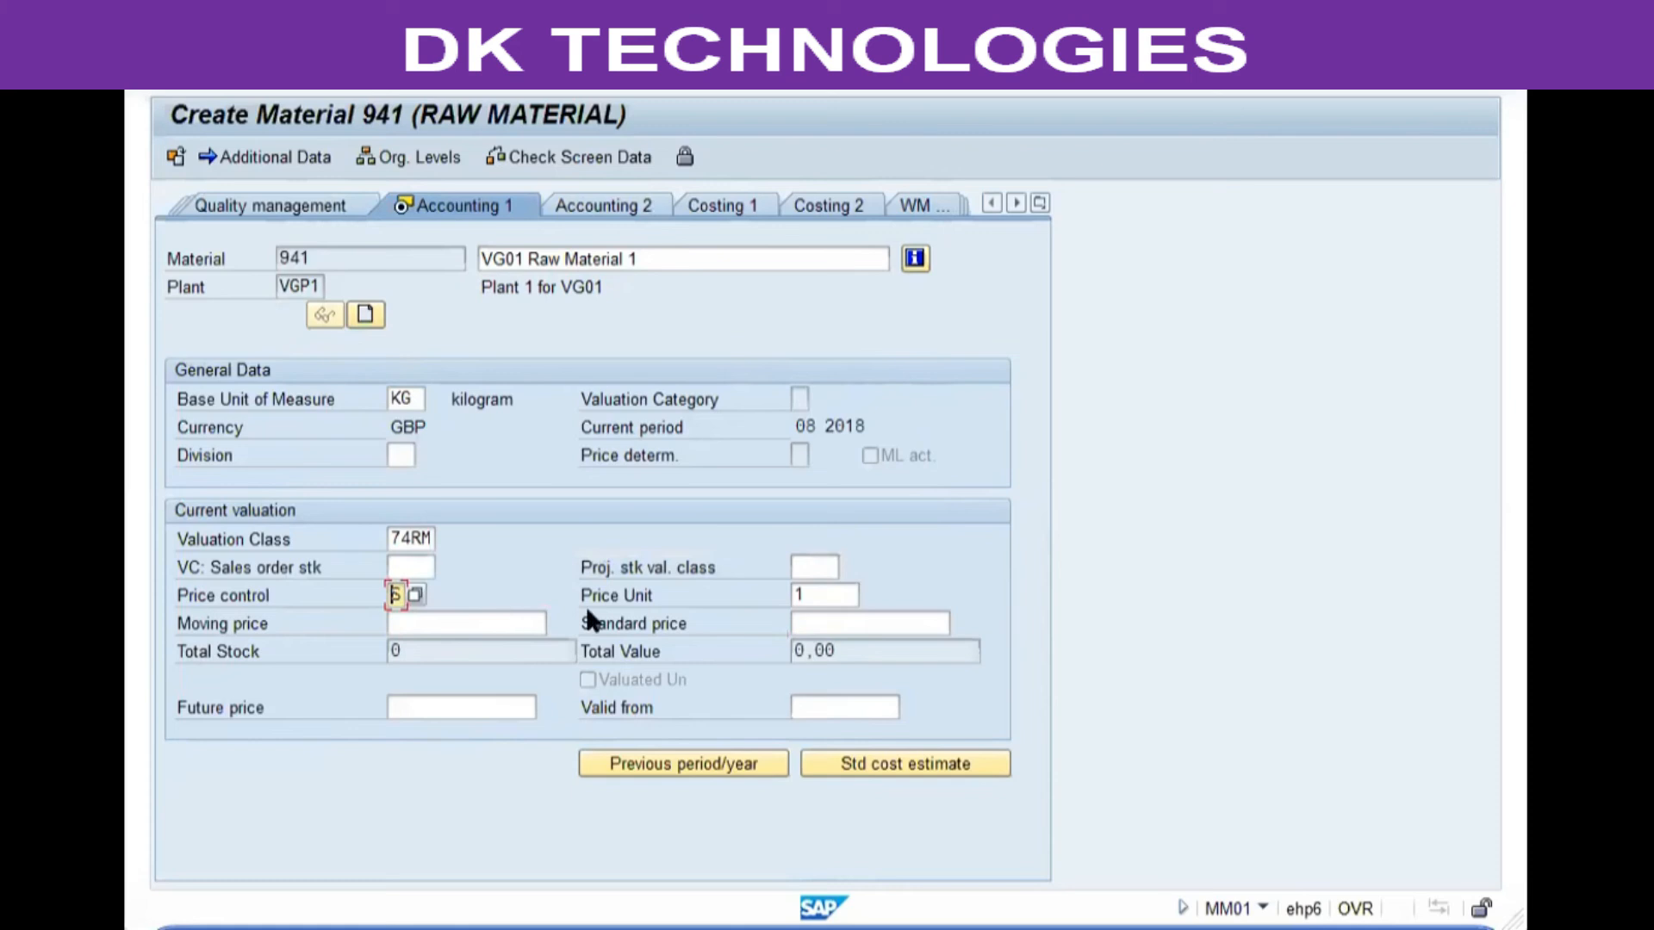
- Set the standard price to 210, and check the price unit and base unit of measure it applies to
left_click(823, 622)
type("210")
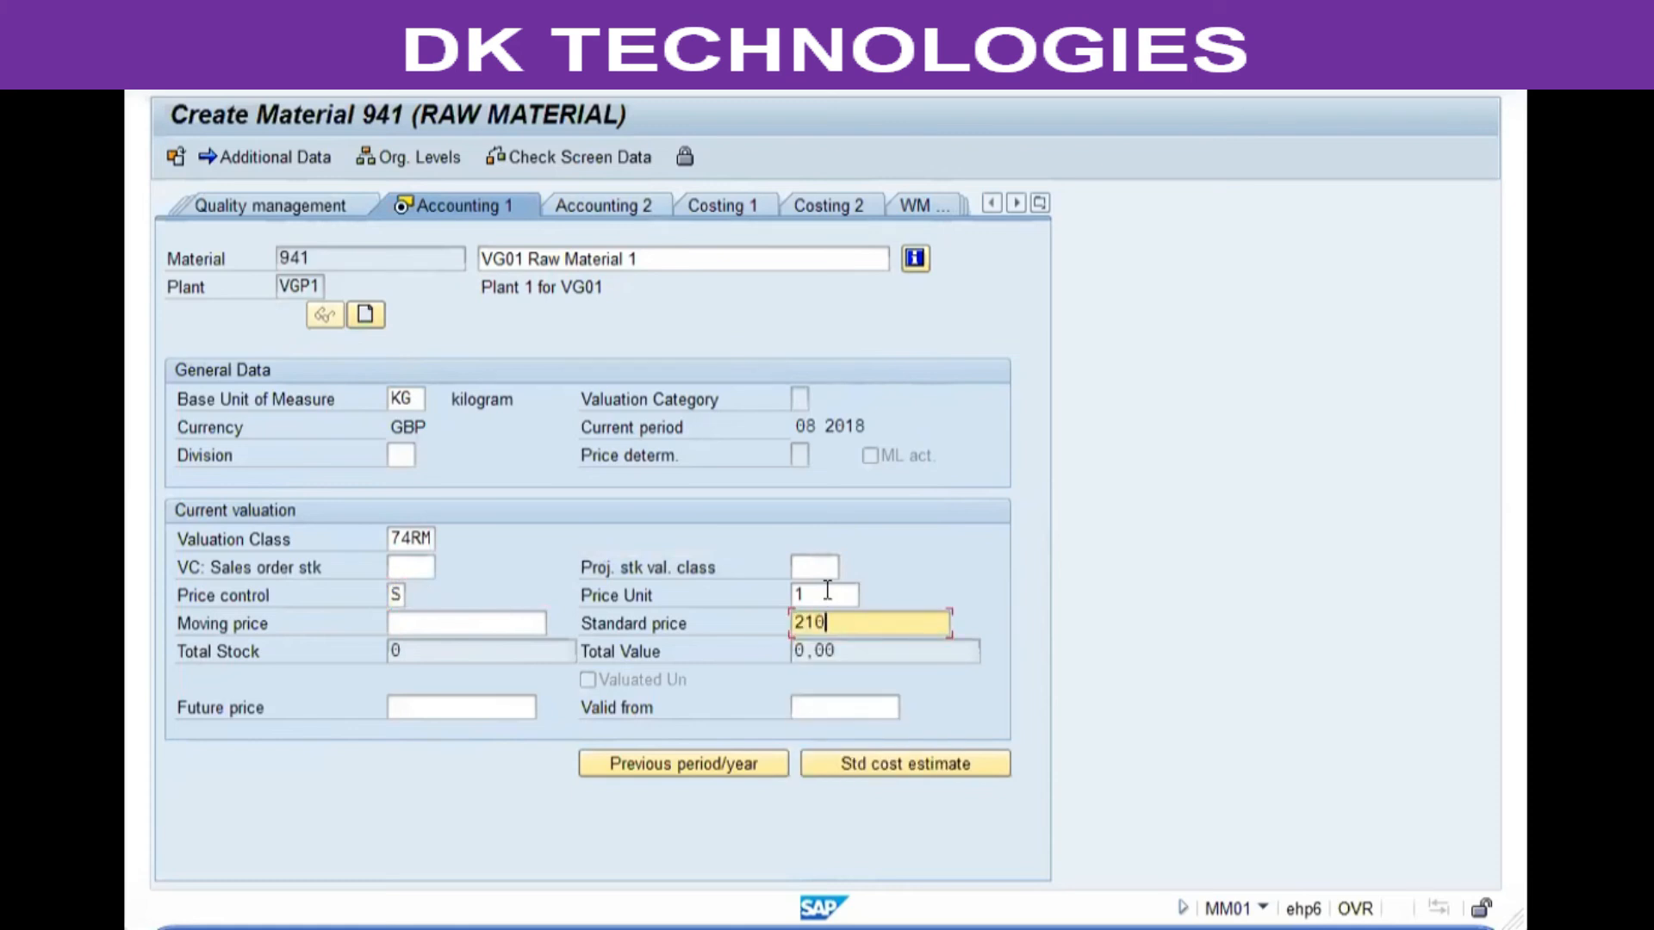
left_click(829, 594)
left_click(405, 399)
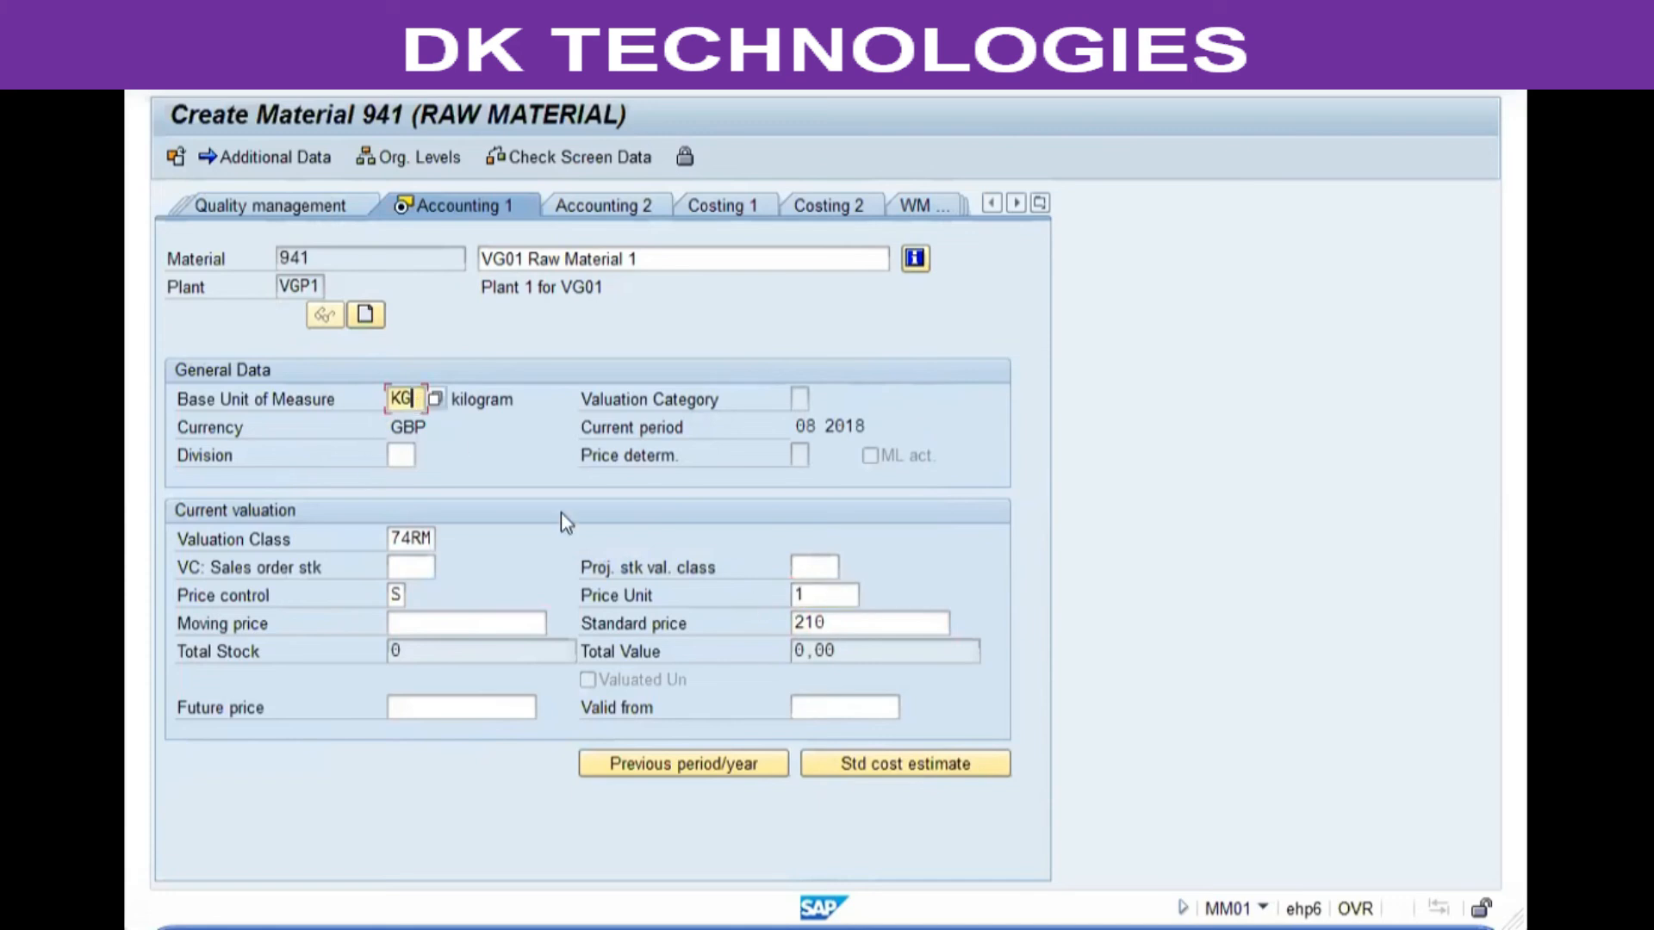
- Examine how the price unit, base unit of measure and standard price relate to each other
left_click(822, 597)
left_click_drag(826, 600, 641, 617)
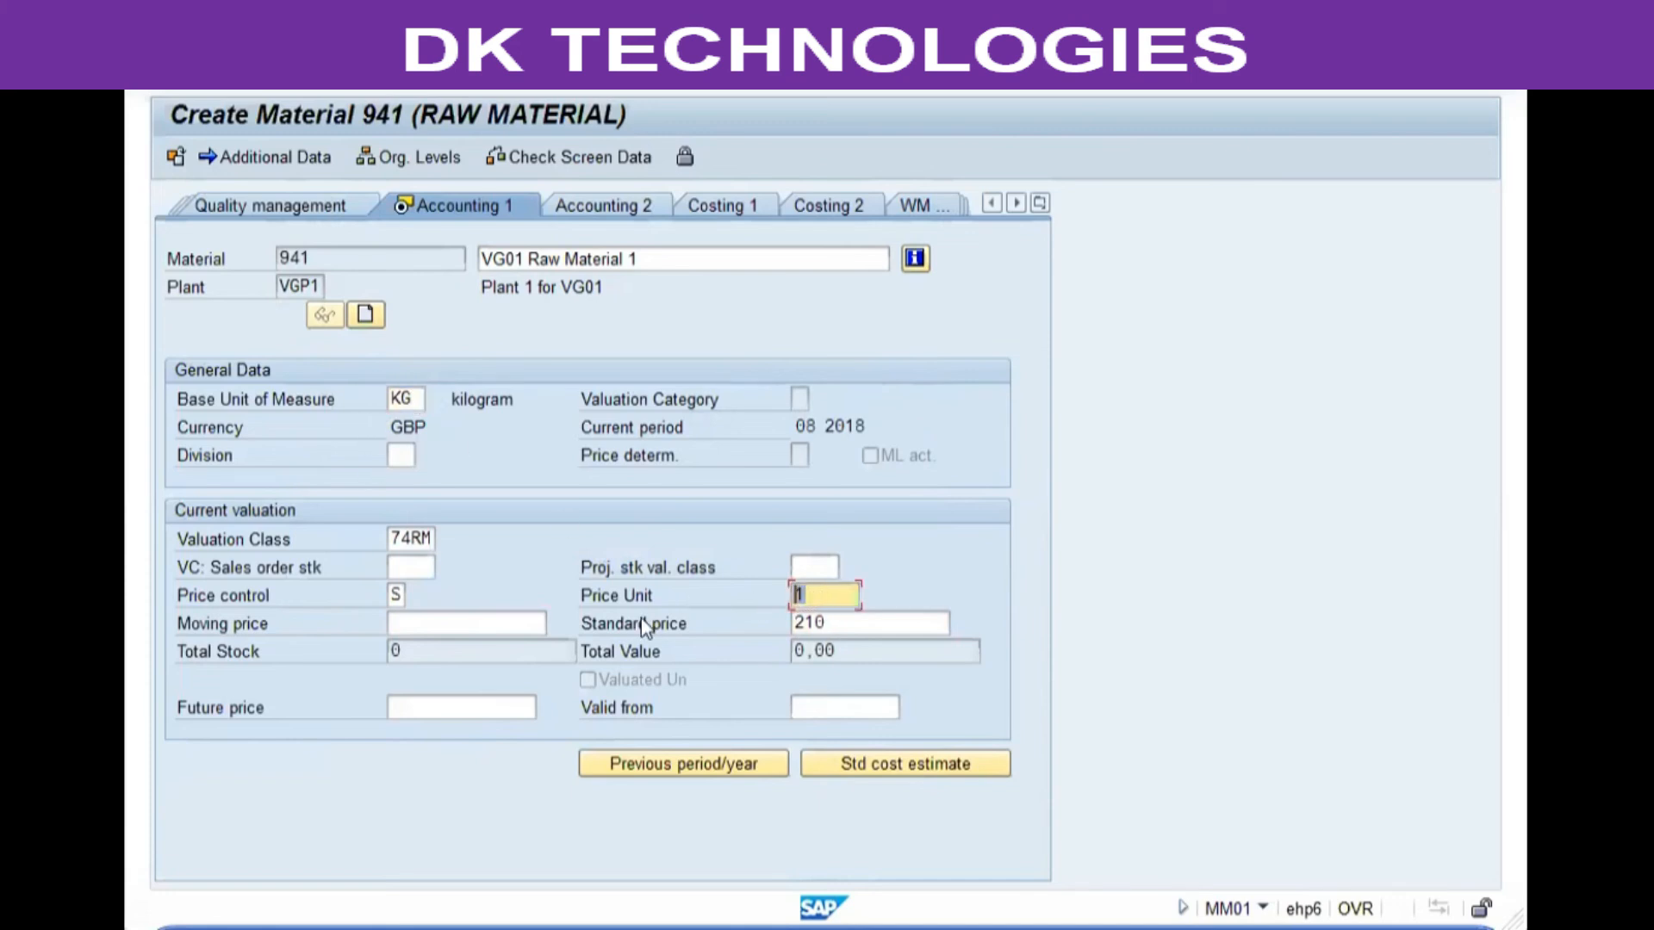
left_click(822, 599)
left_click_drag(826, 596, 698, 607)
left_click(843, 596)
left_click(319, 397)
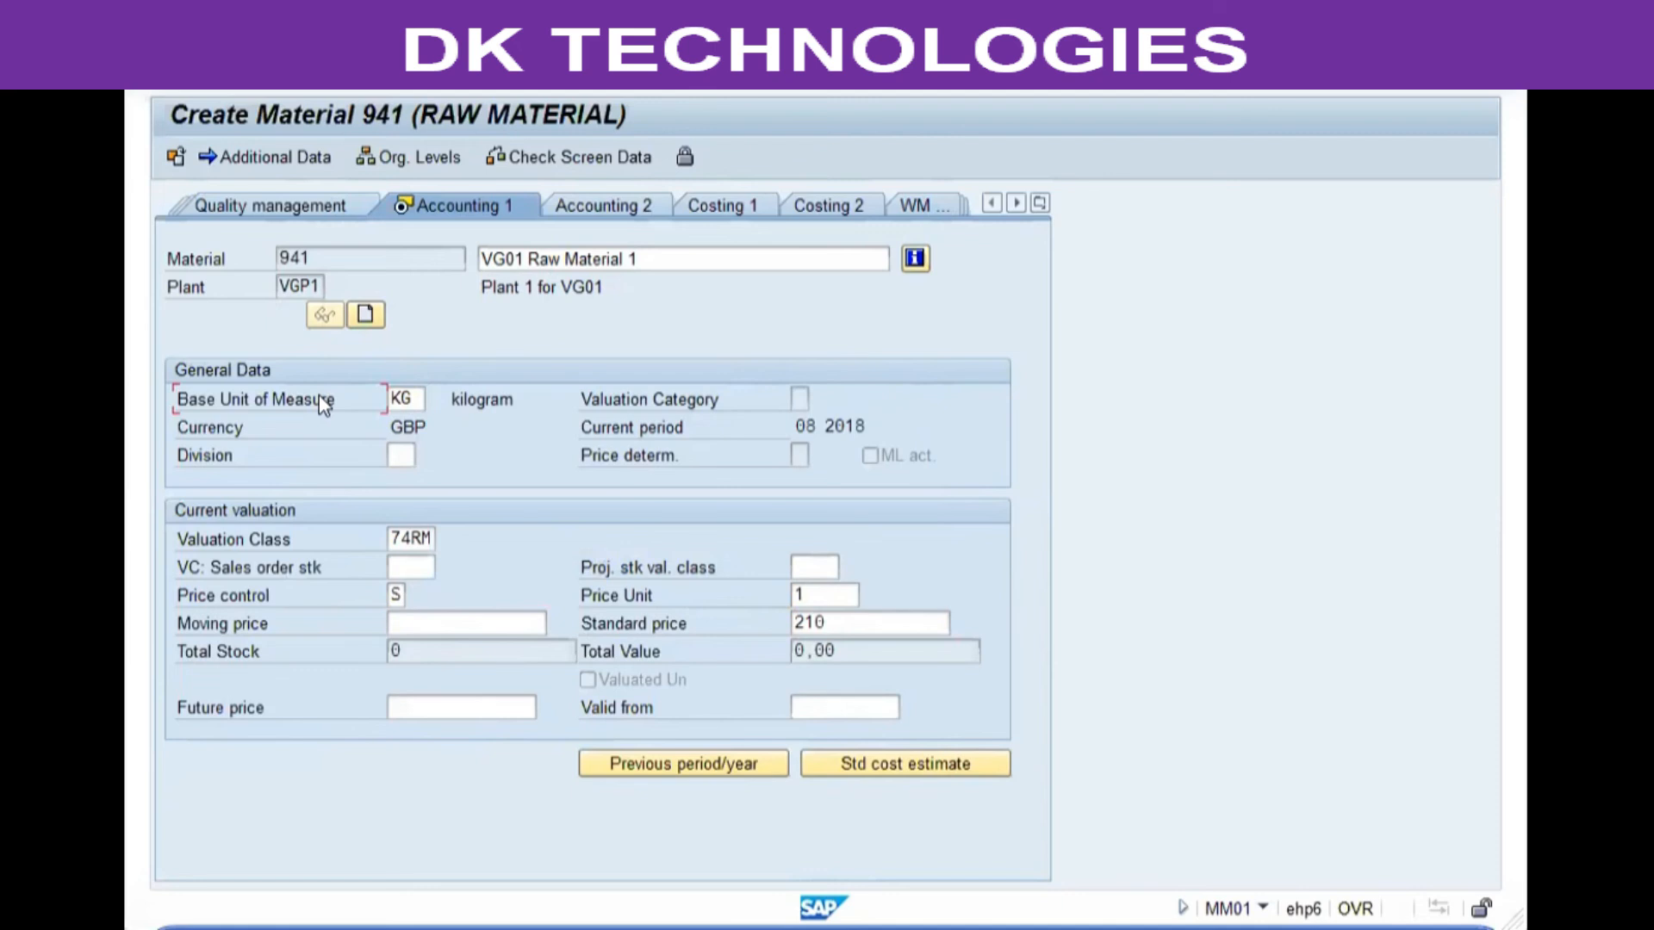
left_click_drag(869, 620, 608, 636)
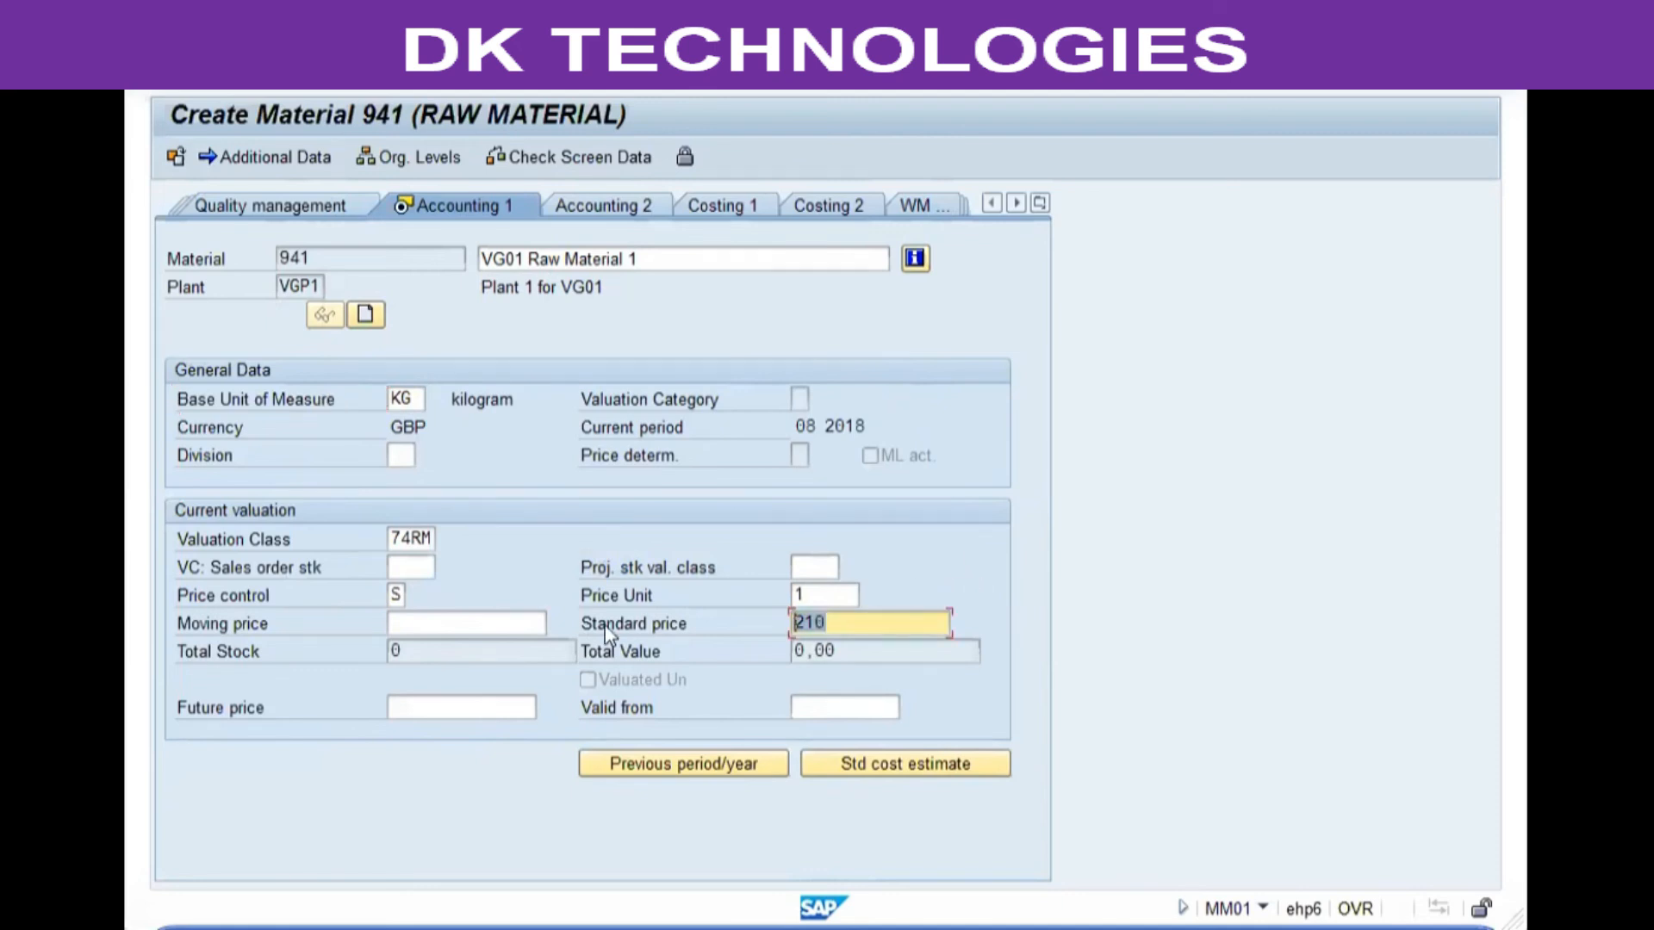
- Review the material, plant, total stock and total value fields alongside the standard price
left_click(314, 251)
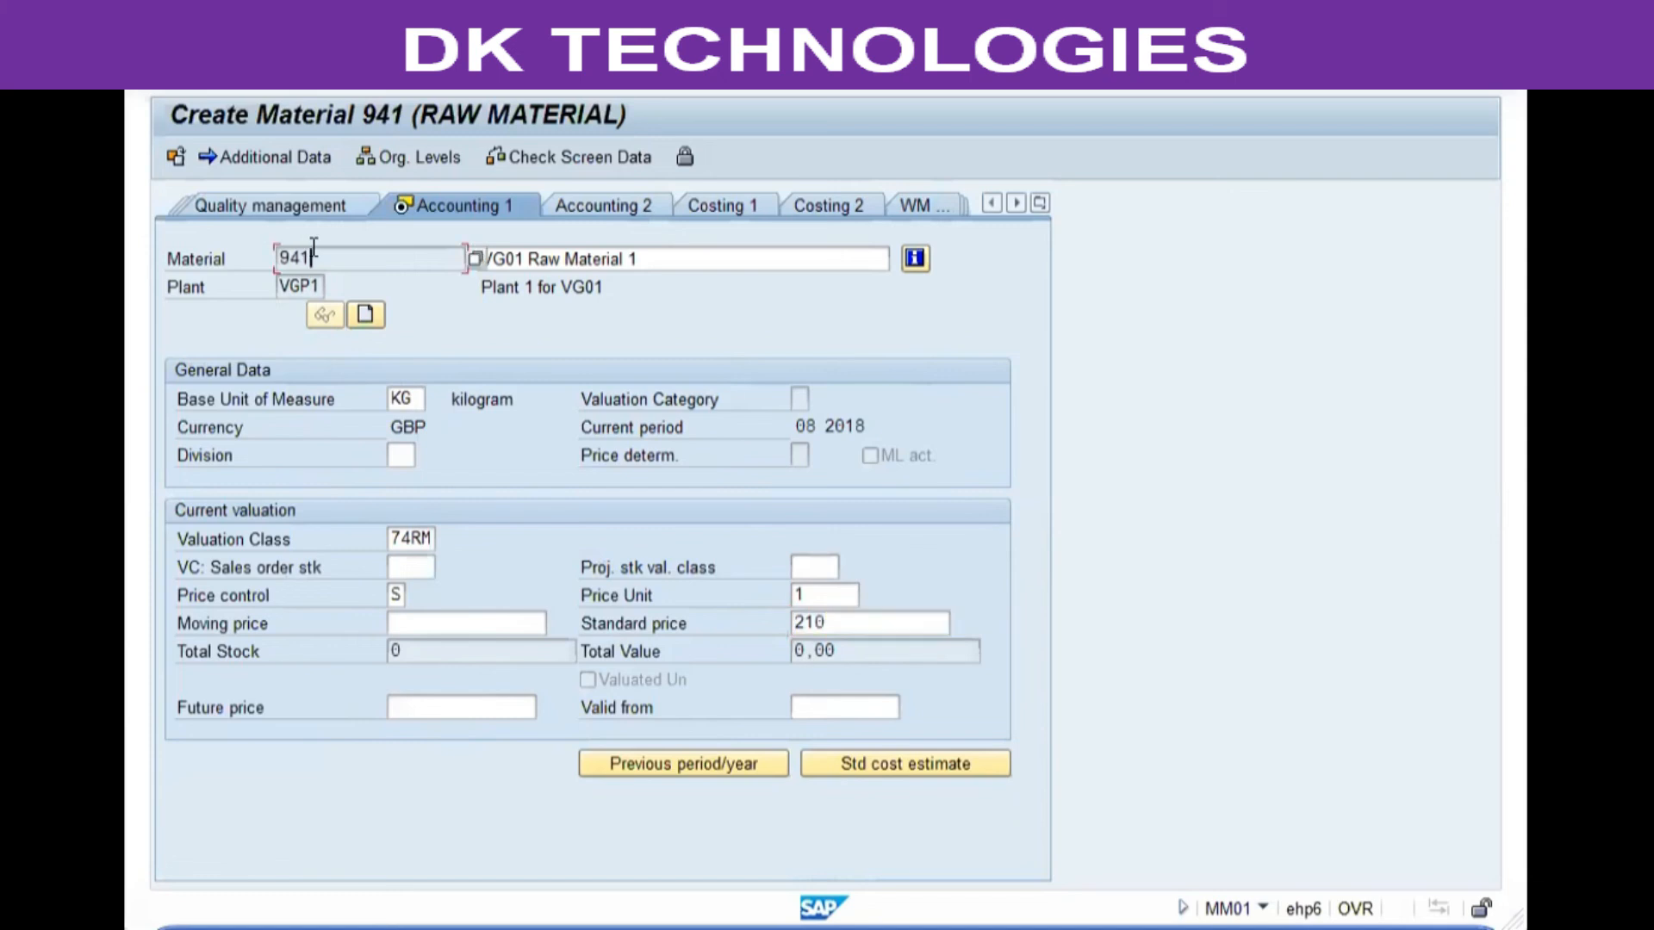
left_click(331, 286)
left_click(453, 651)
left_click(872, 622)
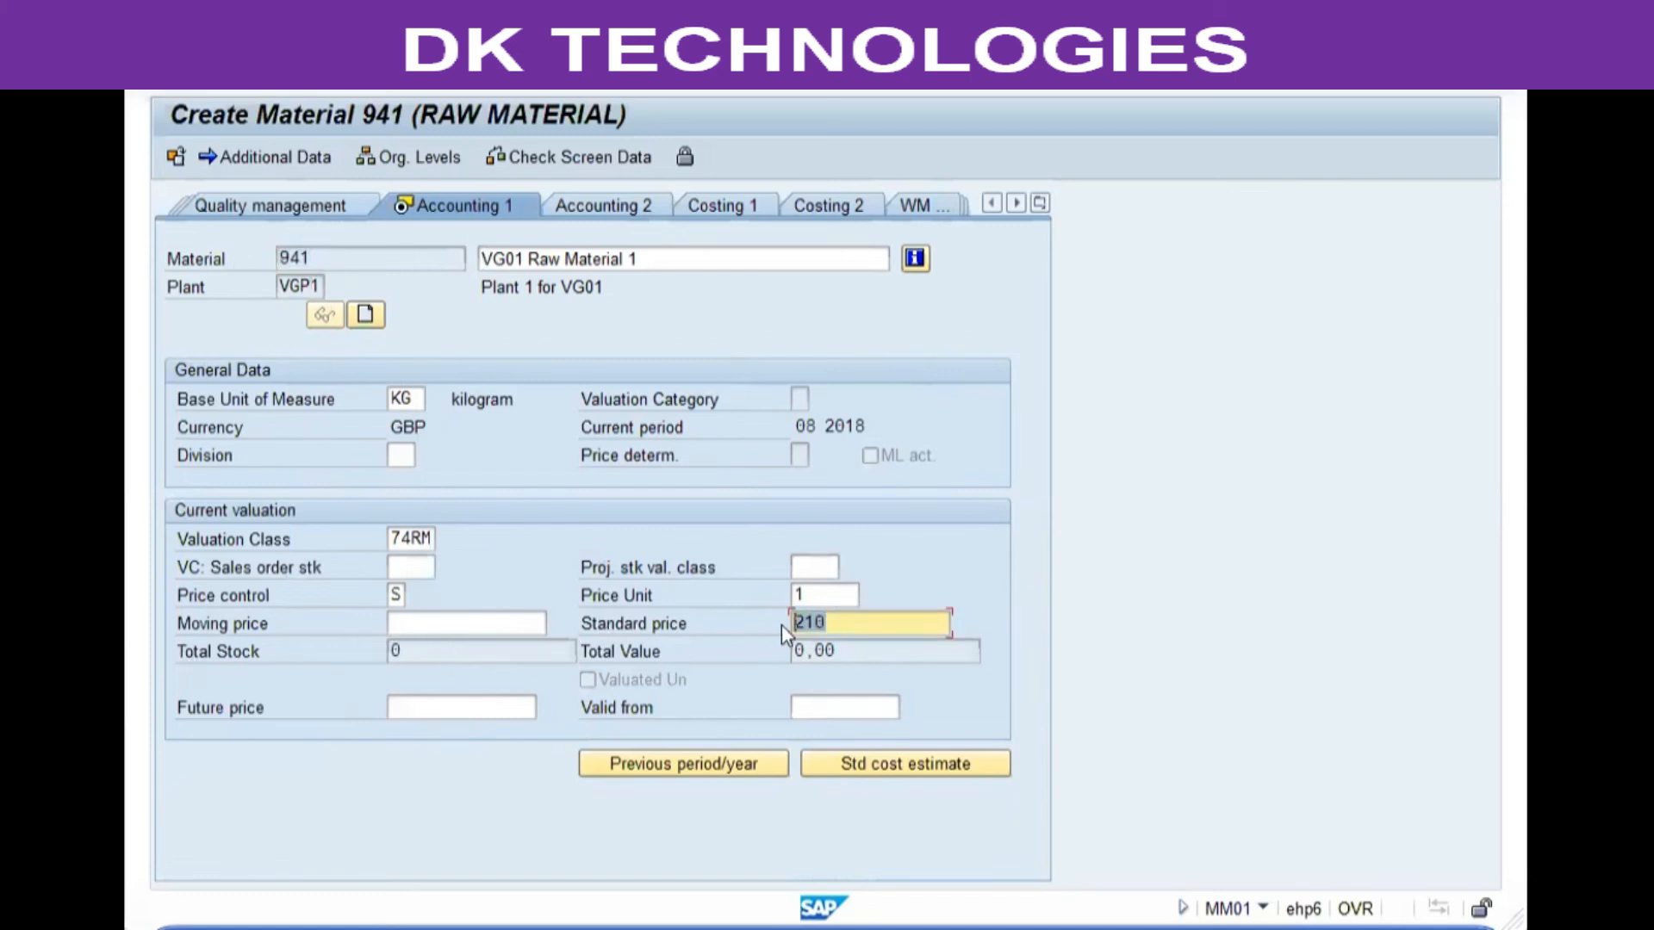
left_click(866, 653)
left_click(854, 652)
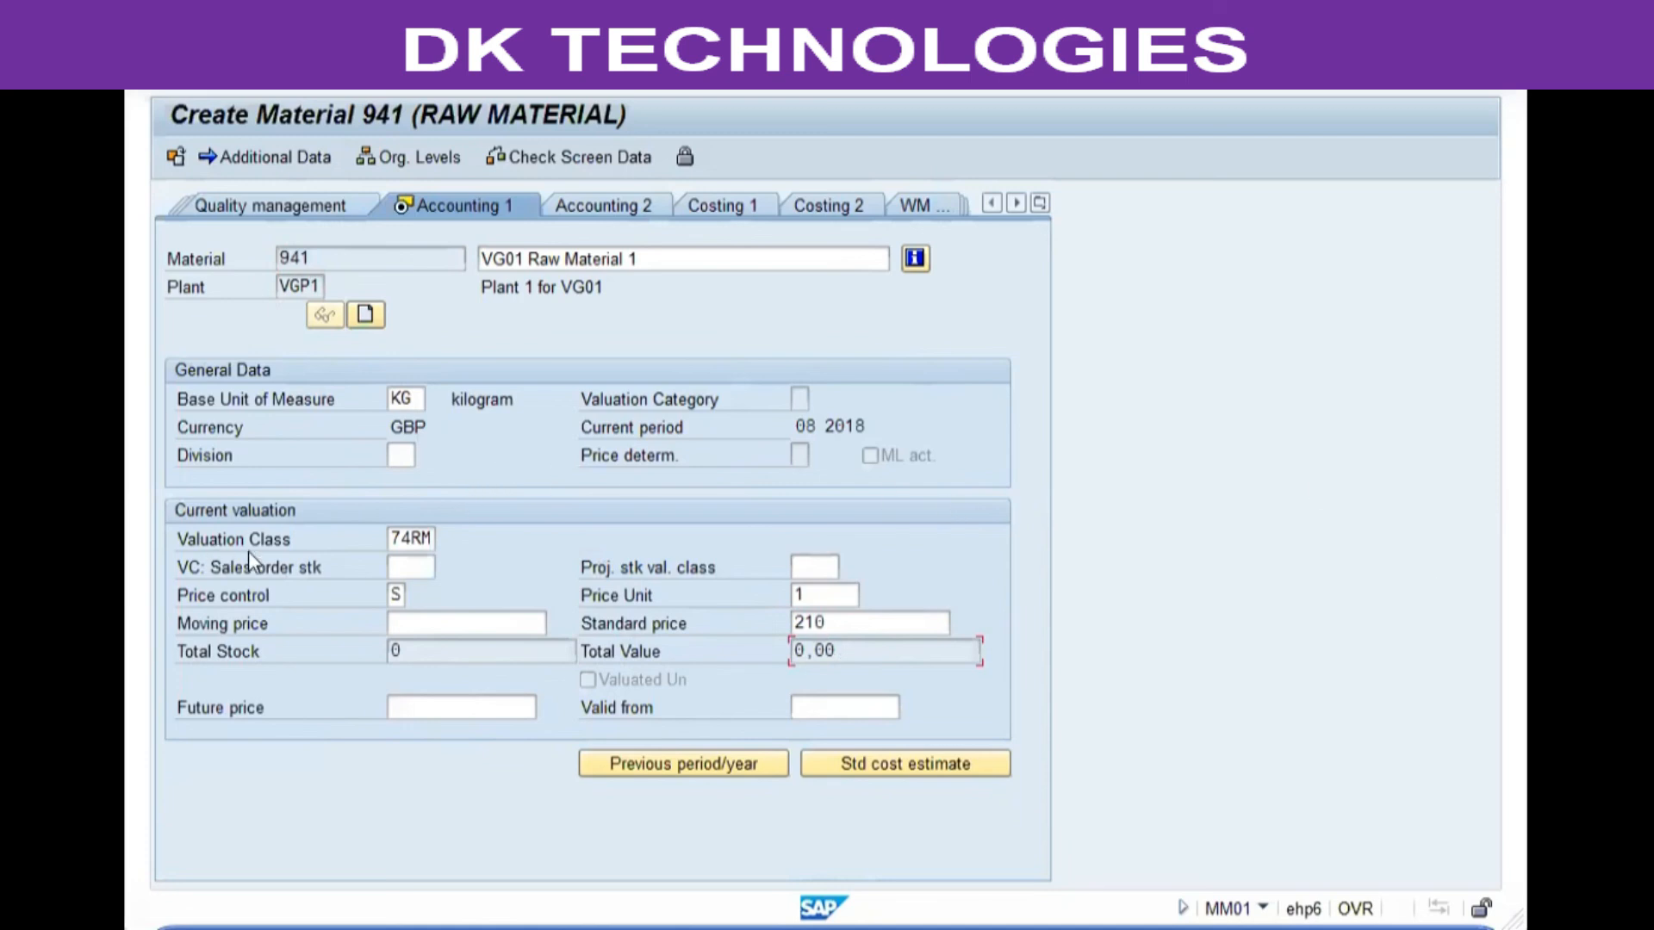
- Look up the available valuation classes, repeat the search with a higher maximum number of hits, and close the list
left_click(410, 540)
left_click(449, 540)
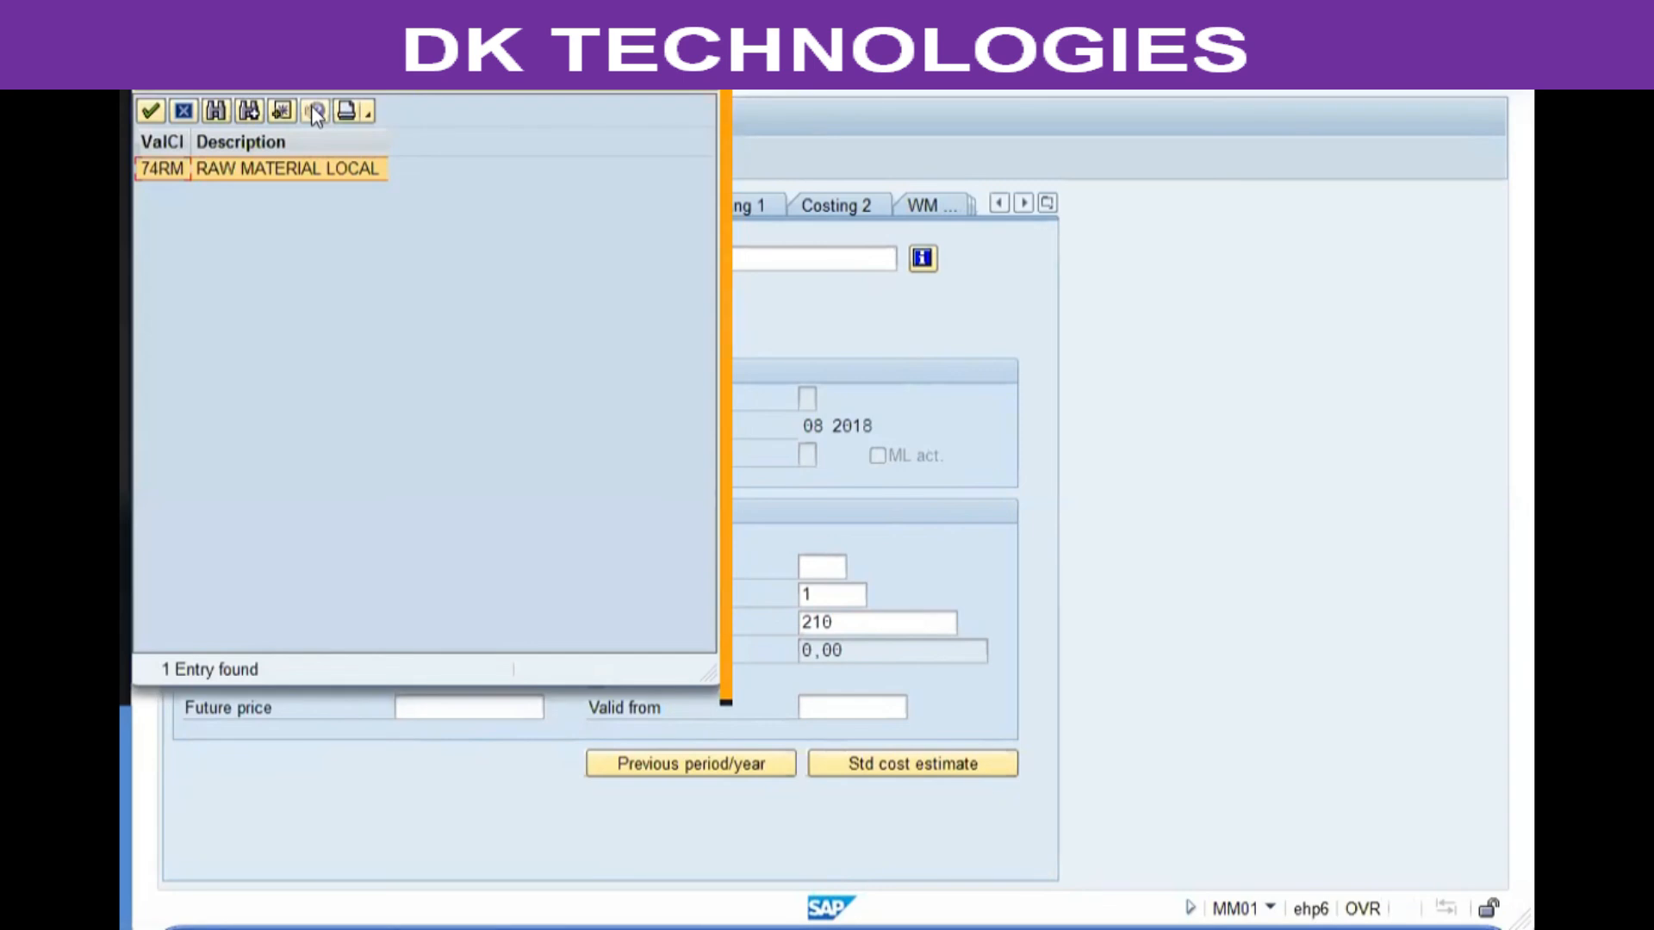
left_click(315, 112)
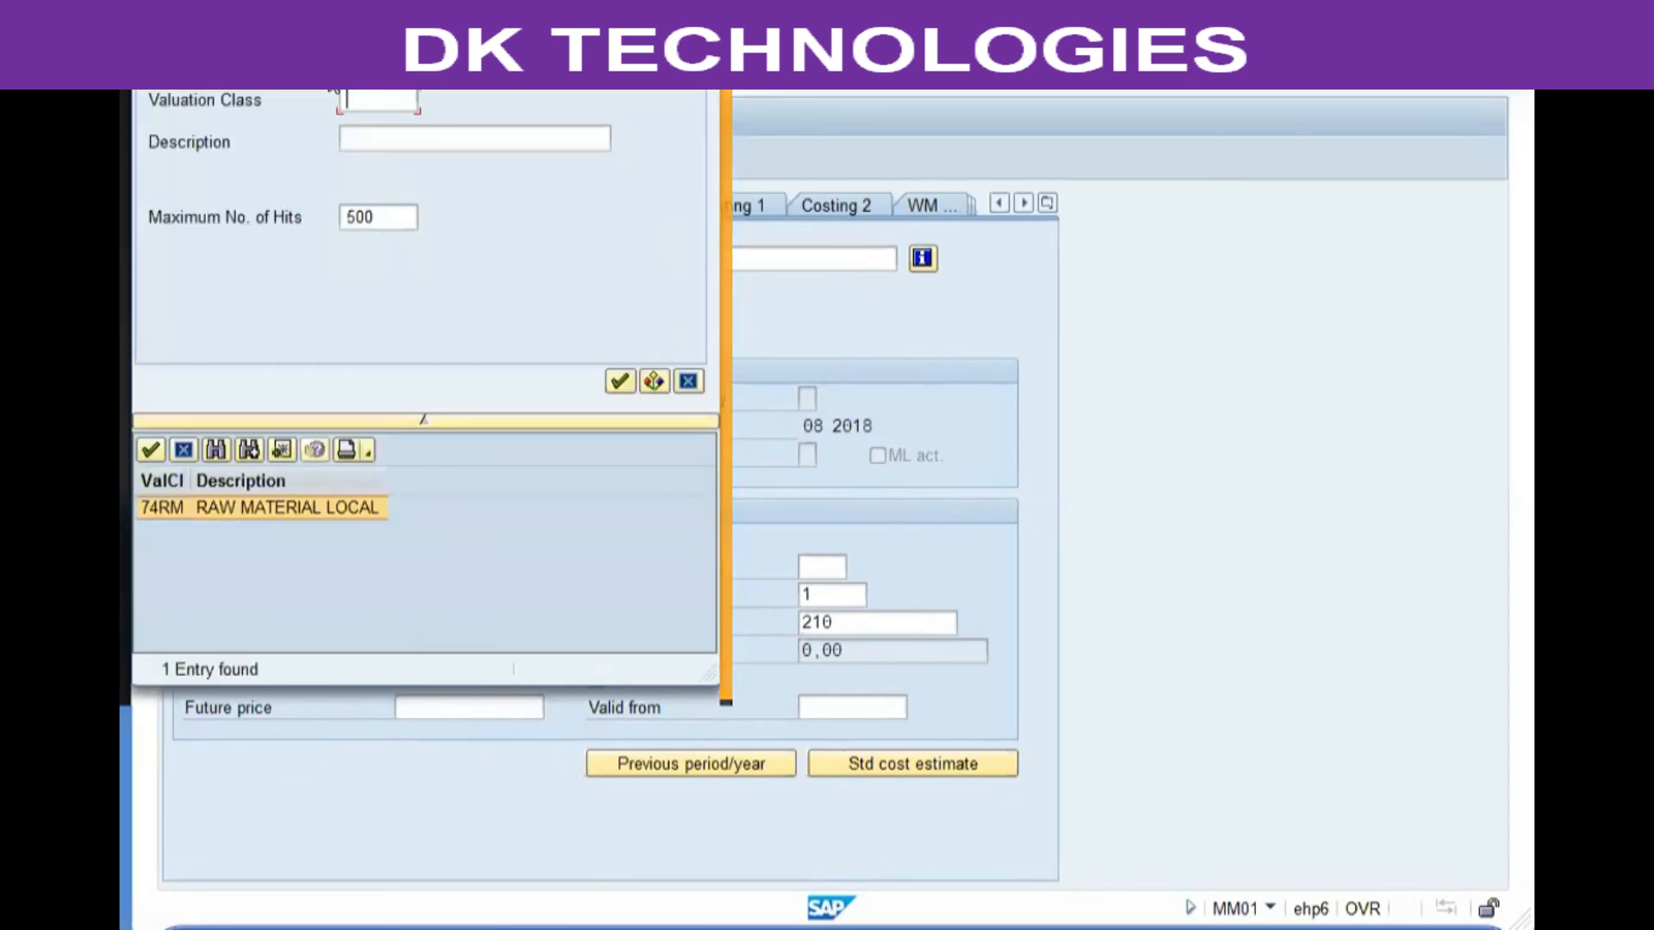
left_click(410, 217)
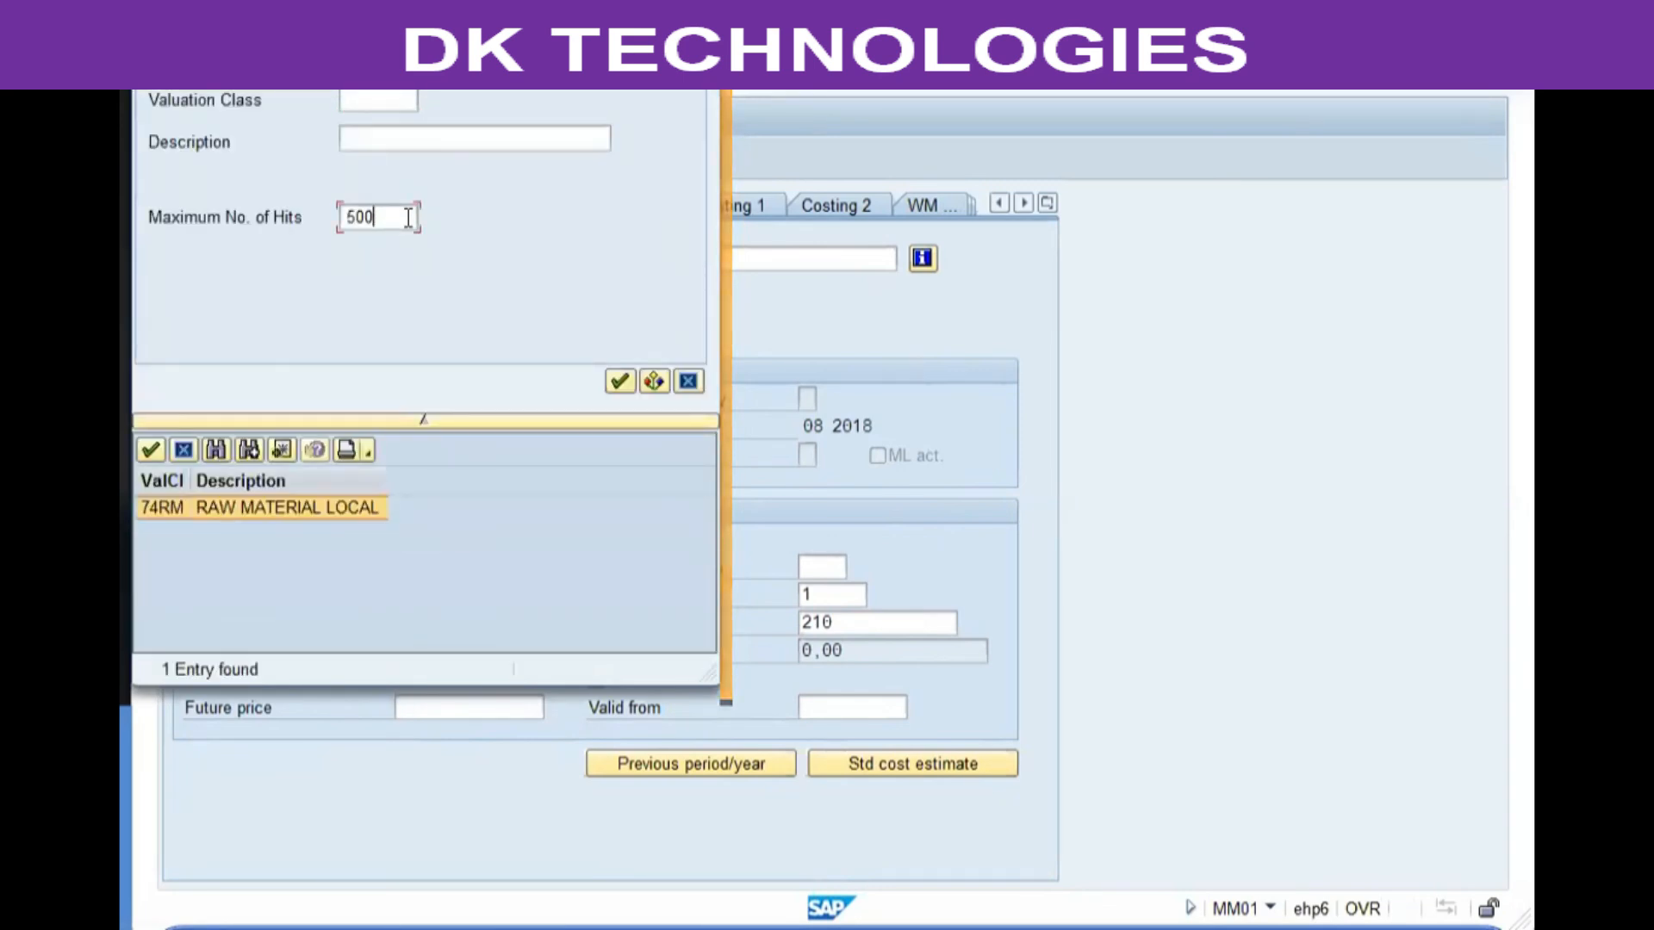
type("0")
key("Return")
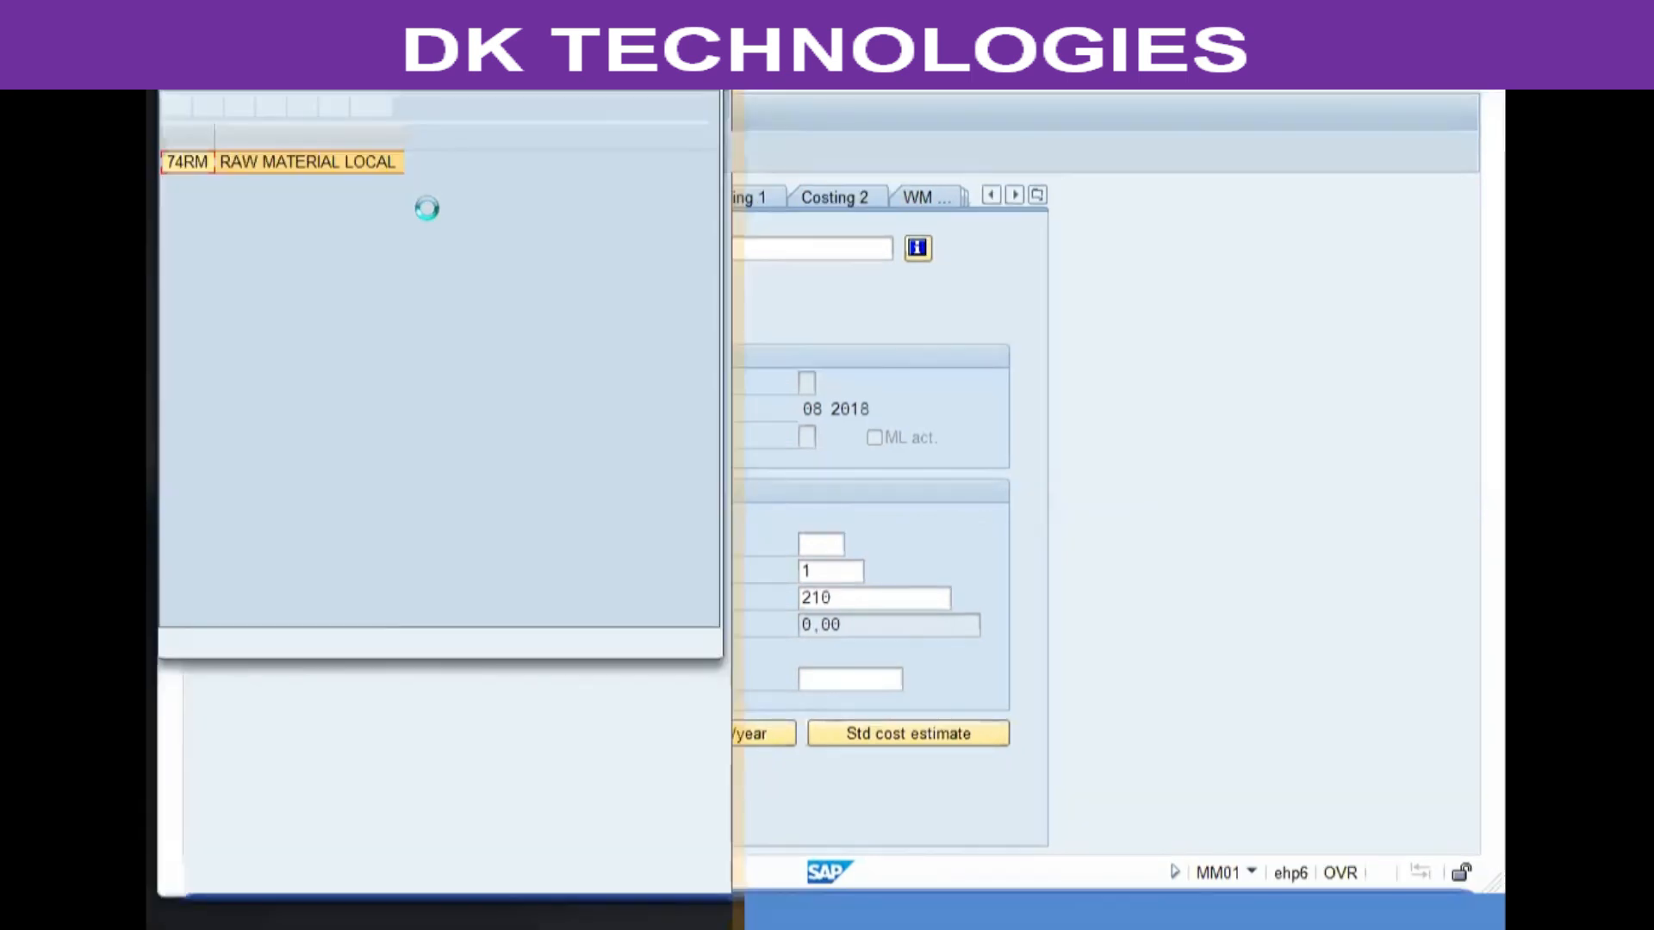
left_click(206, 106)
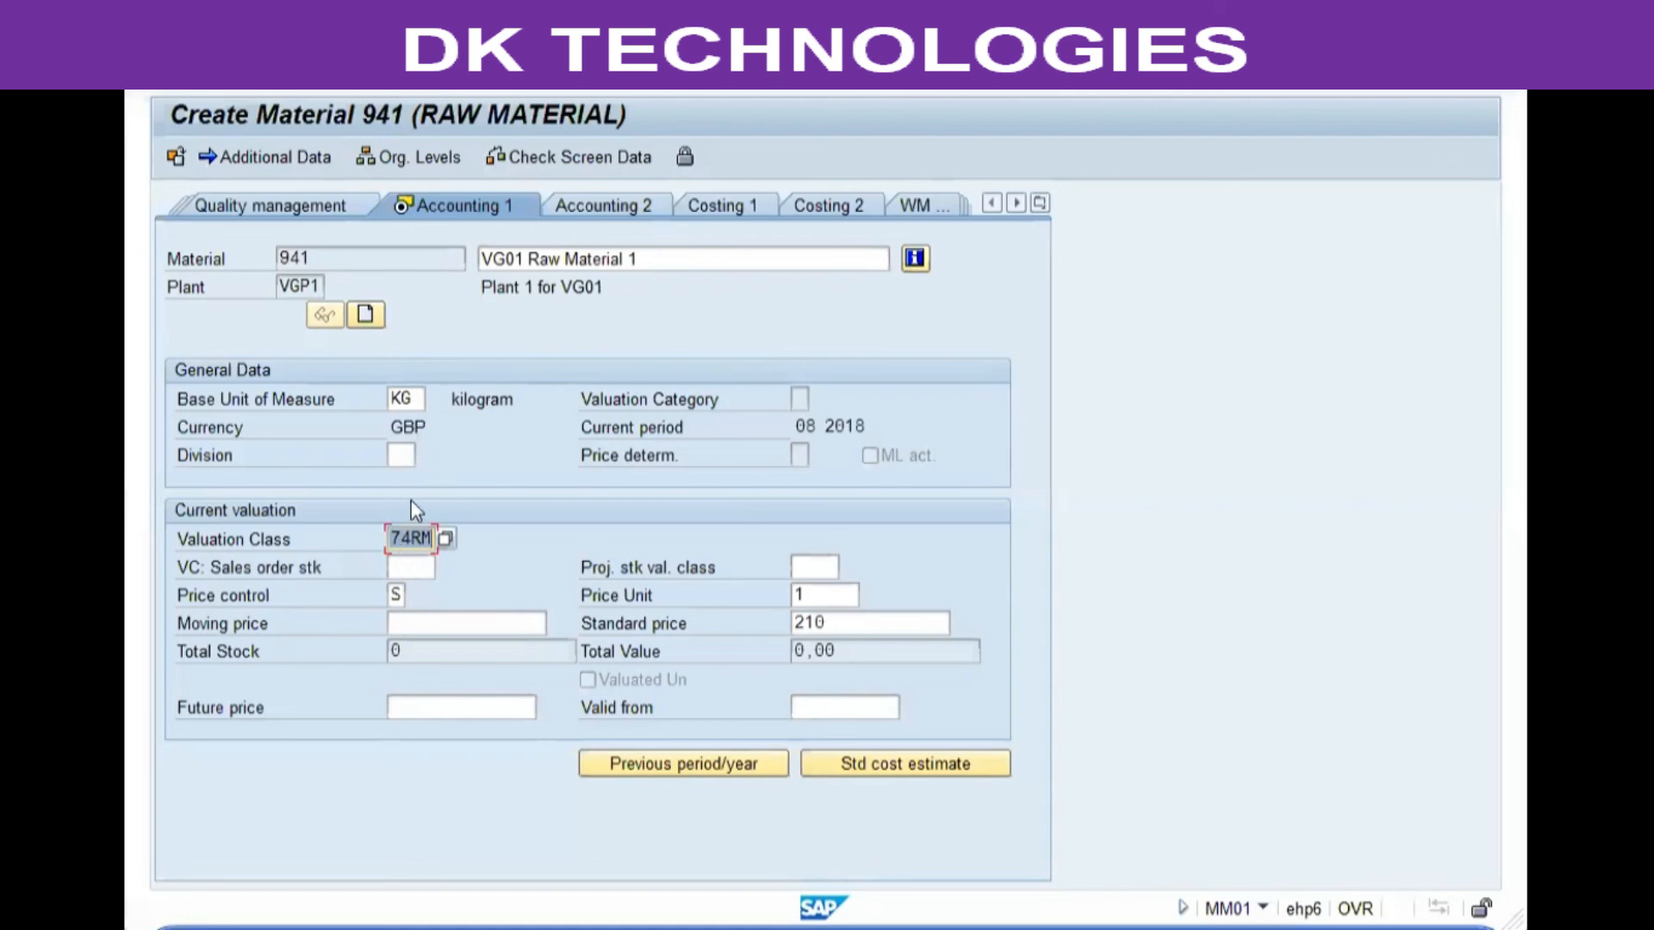
- Check the valuation class 74RM and save the new raw material 941
left_click(421, 539)
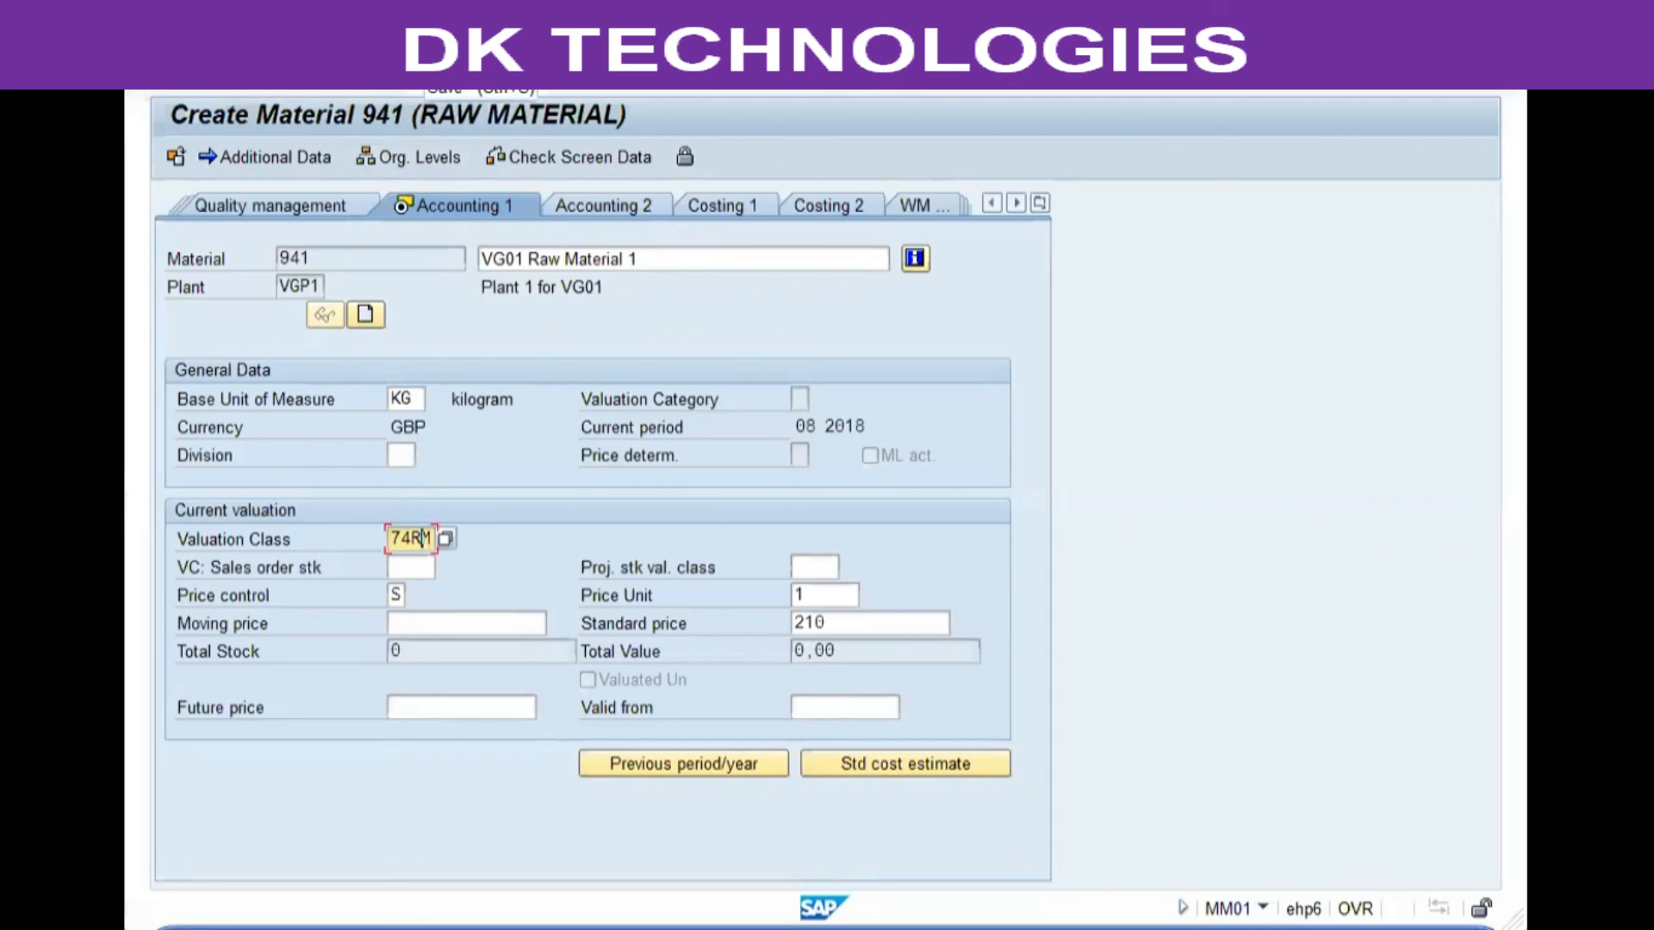
left_click(422, 68)
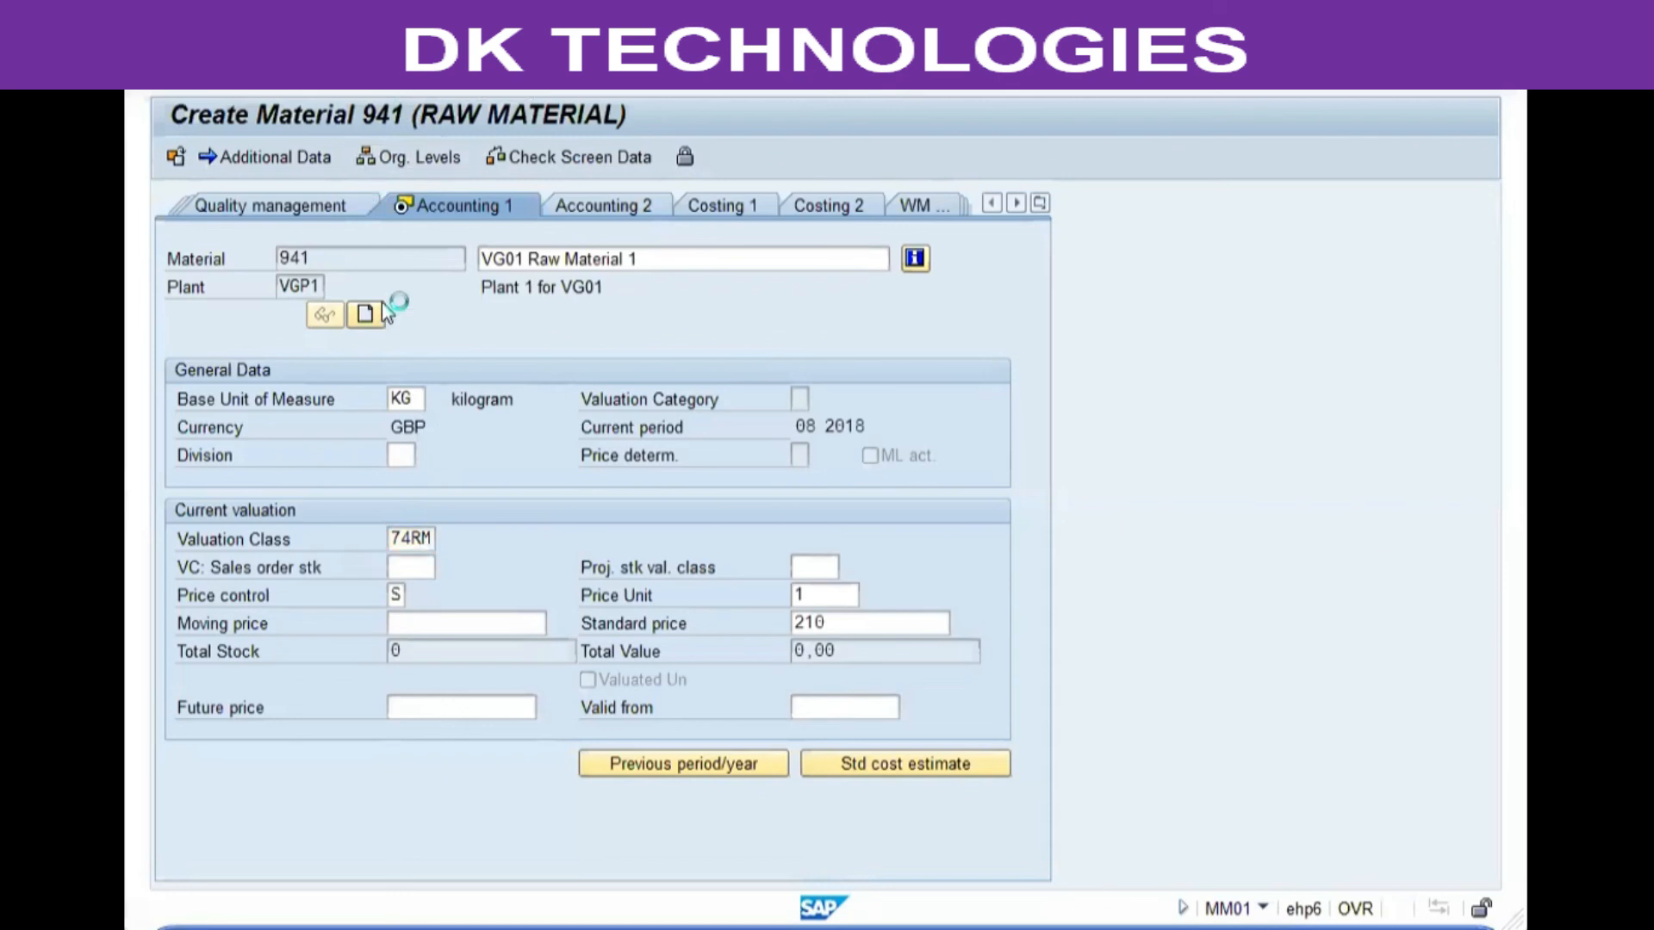